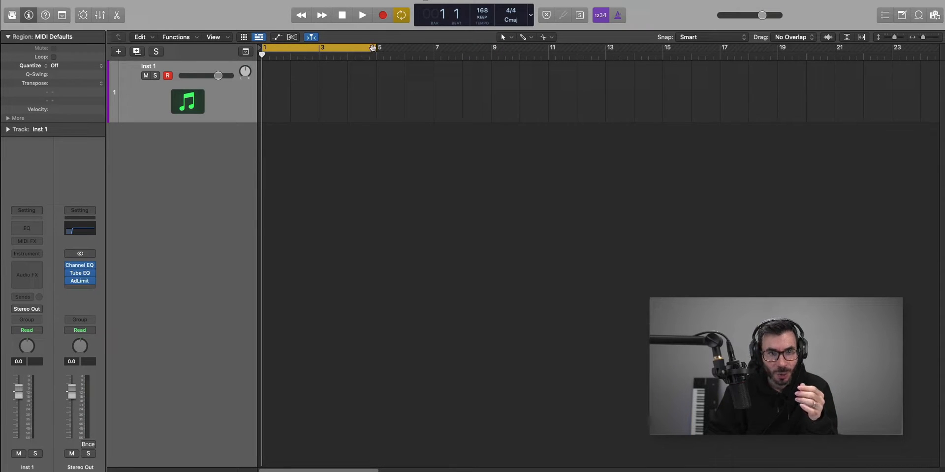
# Shorten the cycle range to bars 1 to 3 and load Kontakt with Electric Vintage (Melody) on the Inst 1 track.
pyautogui.moveTo(372, 48); pyautogui.dragTo(319, 49)
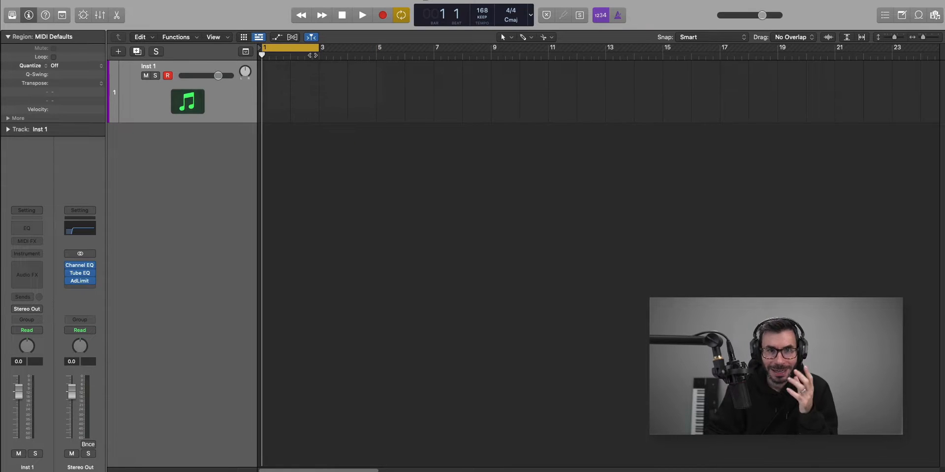
pyautogui.click(24, 254)
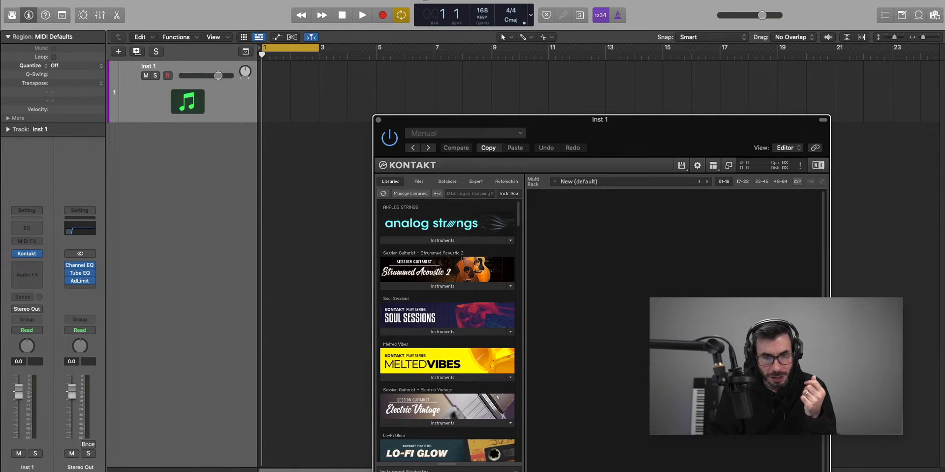
pyautogui.click(434, 423)
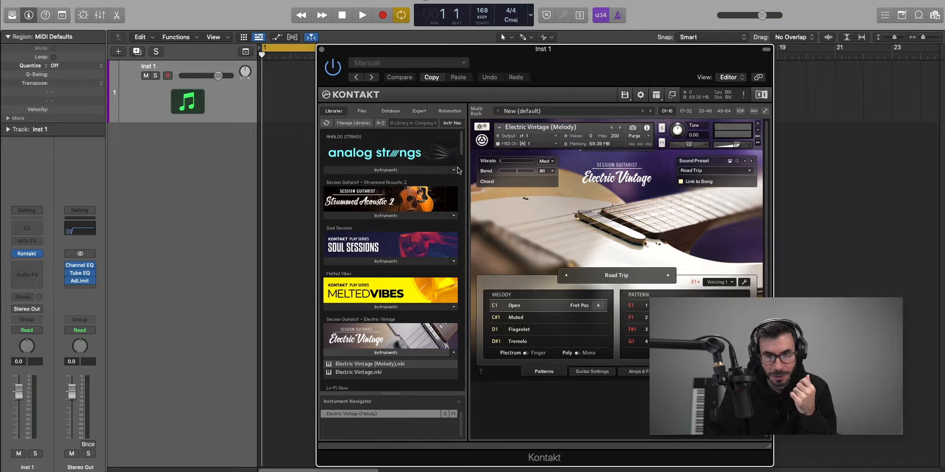
pyautogui.click(323, 50)
# Create a MIDI region from bar 1 to bar 3 on the Inst 1 track and open it in the Piano Roll.
pyautogui.rightClick(276, 93)
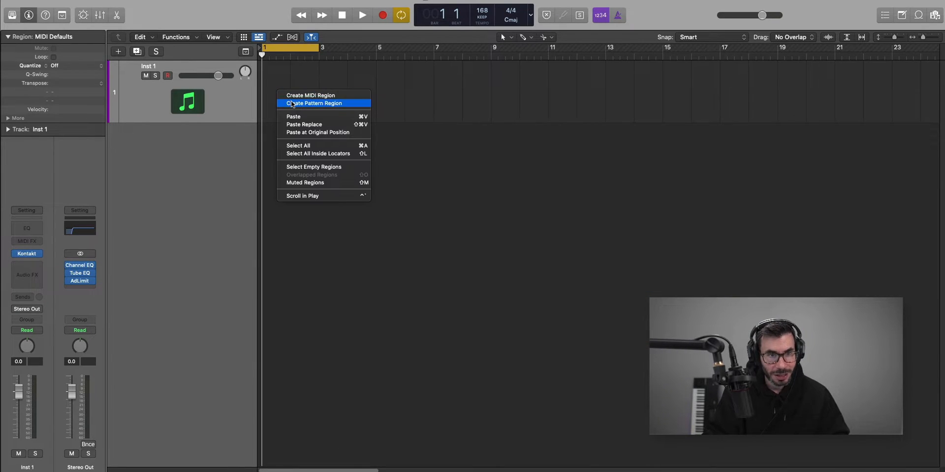
pyautogui.click(291, 104)
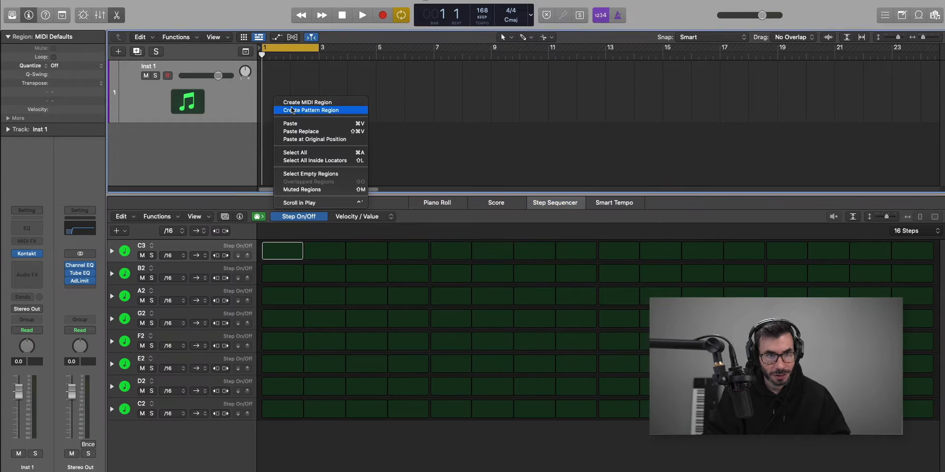
pyautogui.click(294, 103)
pyautogui.moveTo(287, 115); pyautogui.dragTo(318, 115)
pyautogui.doubleClick(278, 92)
pyautogui.doubleClick(278, 92)
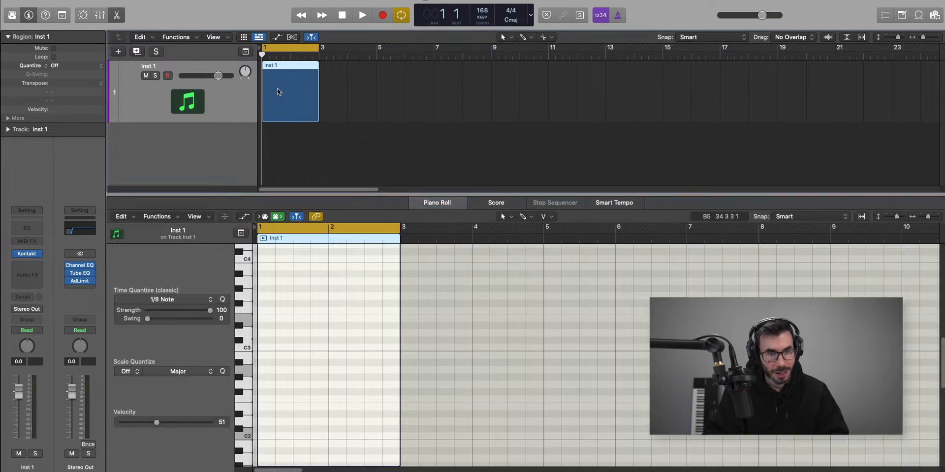
pyautogui.doubleClick(278, 92)
pyautogui.doubleClick(278, 92)
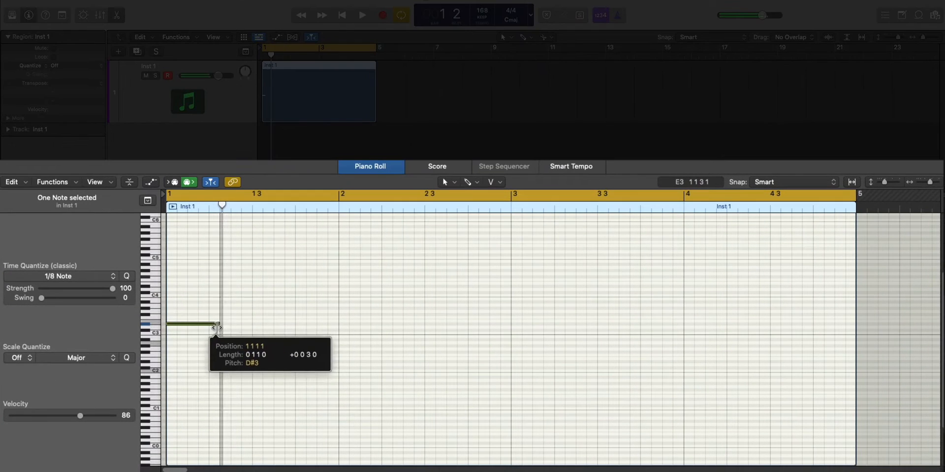
# Enter two consecutive D#3 notes from the start of bar 1, each 0 1 2 0 long, followed by an A2 note at 1 4 1 1.
pyautogui.moveTo(212, 325); pyautogui.dragTo(230, 325)
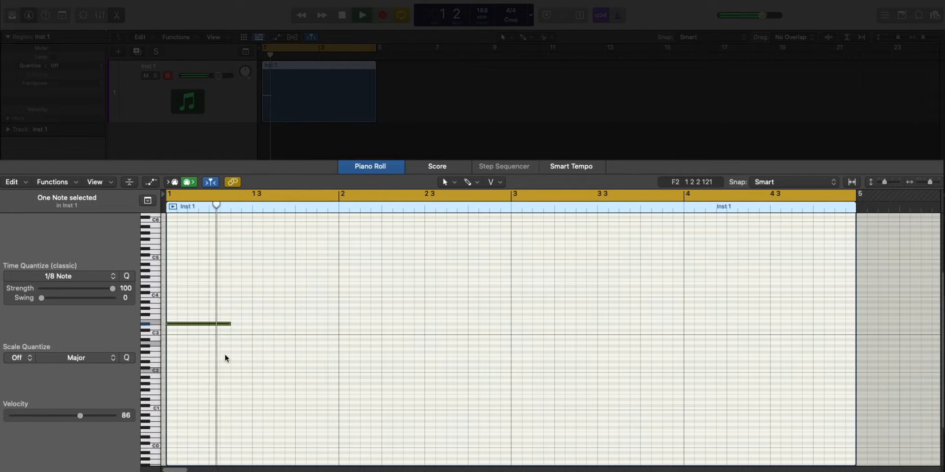
pyautogui.press('space')
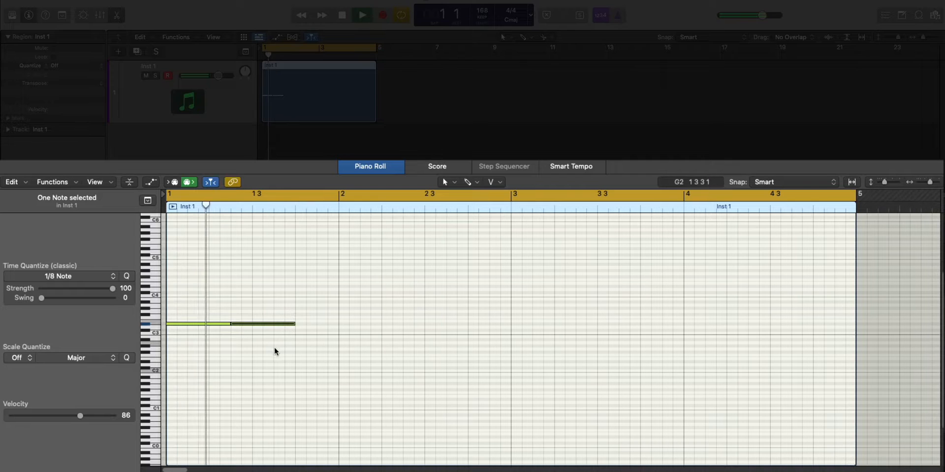
pyautogui.press('space')
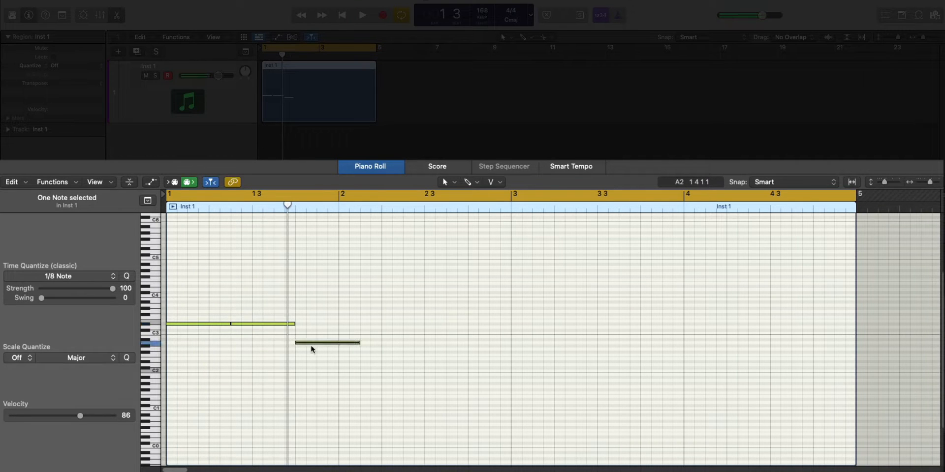
pyautogui.press('space')
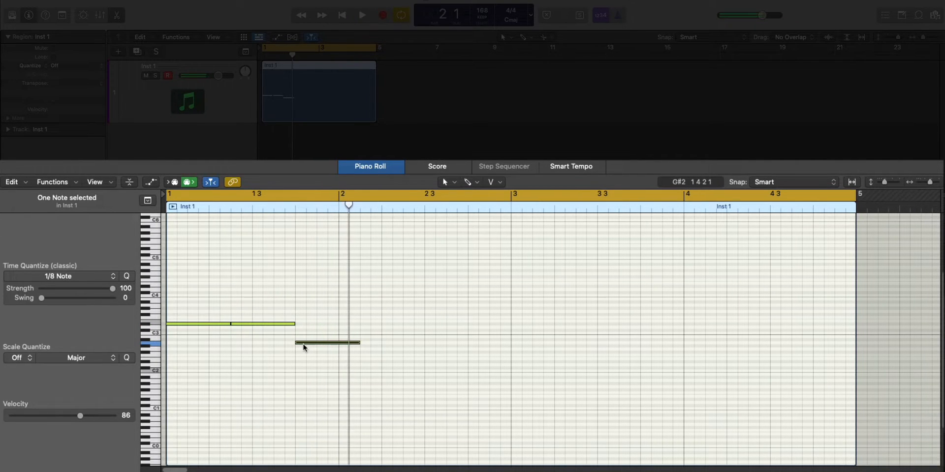
pyautogui.press('space')
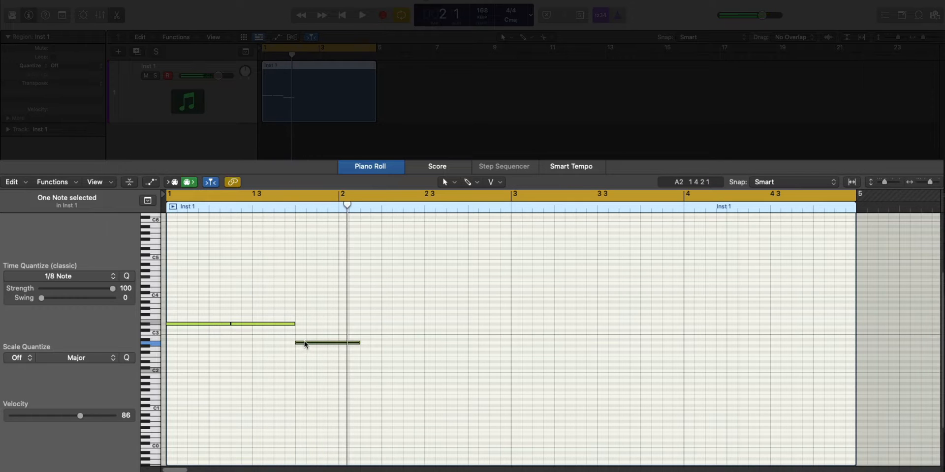
pyautogui.press('space')
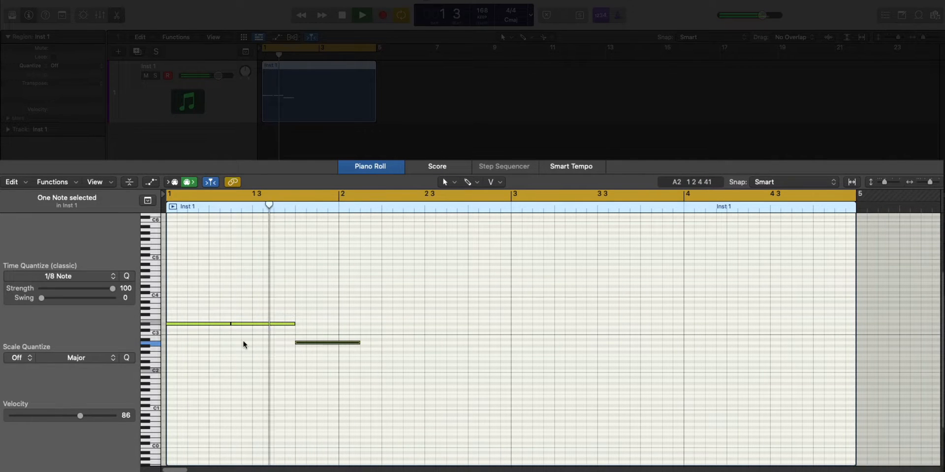
pyautogui.press('space')
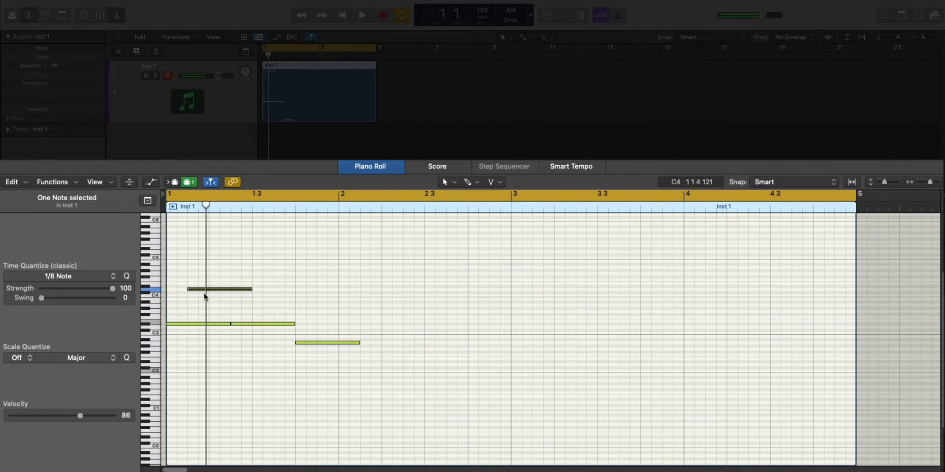
# Add a second voice of two consecutive G#3 notes above the first, starting at 1 1 3 1 and 1 3 1 1.
pyautogui.click(204, 294)
pyautogui.click(205, 290)
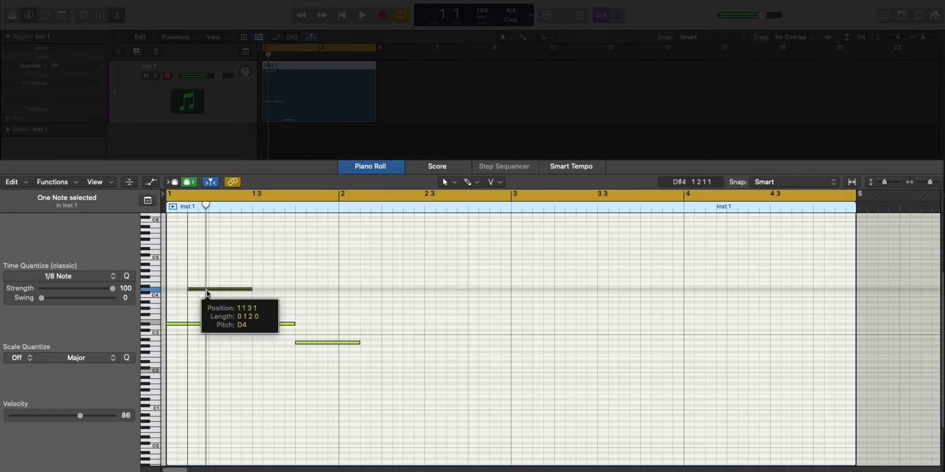
pyautogui.moveTo(206, 294); pyautogui.dragTo(206, 310)
pyautogui.press('super+Down')
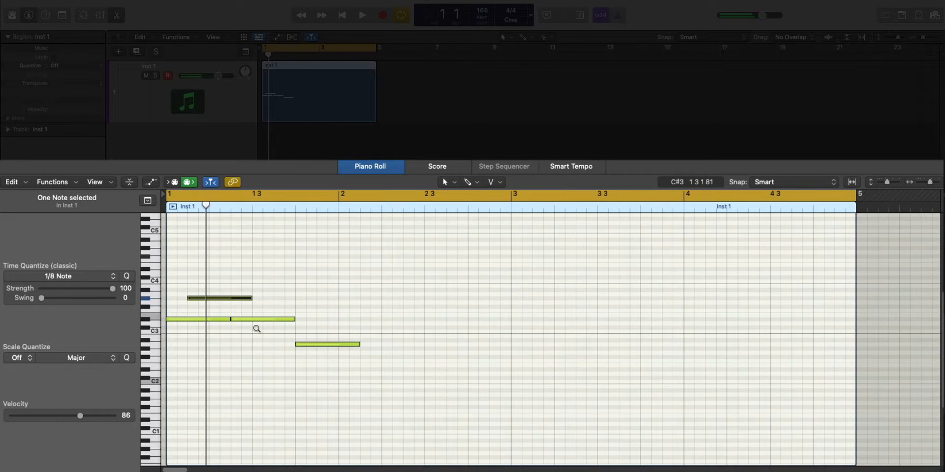
pyautogui.press('super+Down')
pyautogui.press('super+Down')
pyautogui.press('super+Down')
pyautogui.press('super+Down')
pyautogui.press('space')
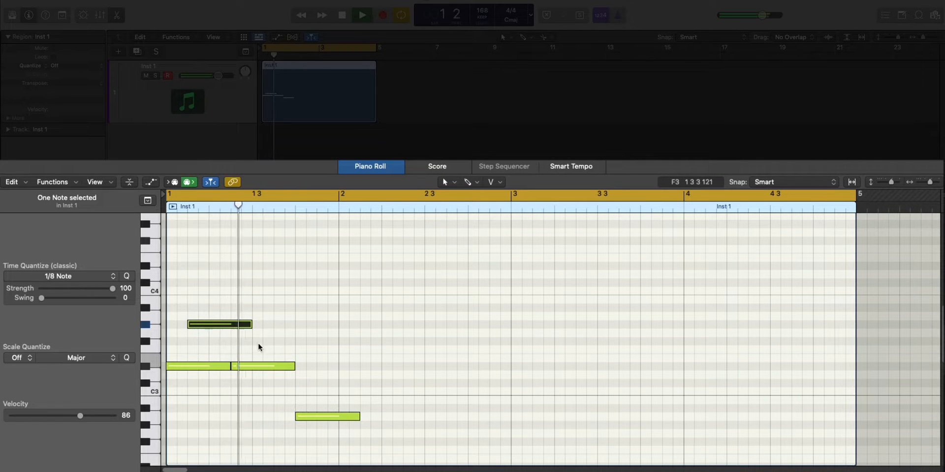
pyautogui.press('space')
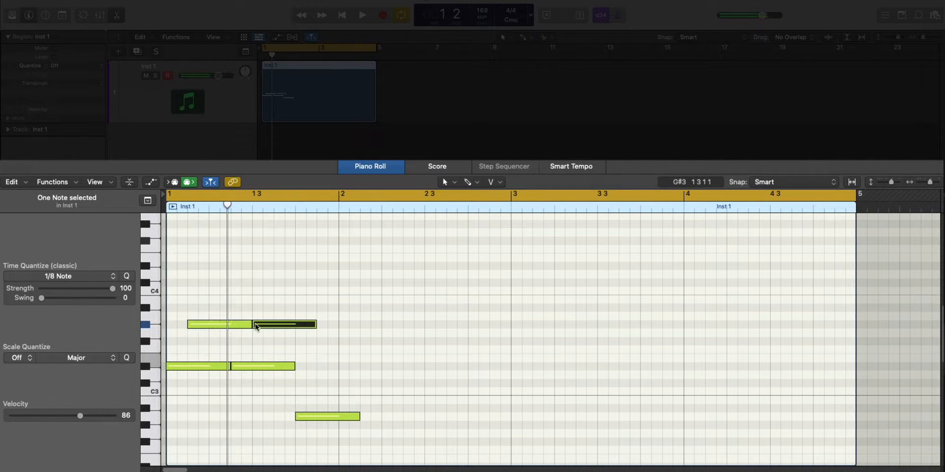
pyautogui.press('space')
pyautogui.press('space')
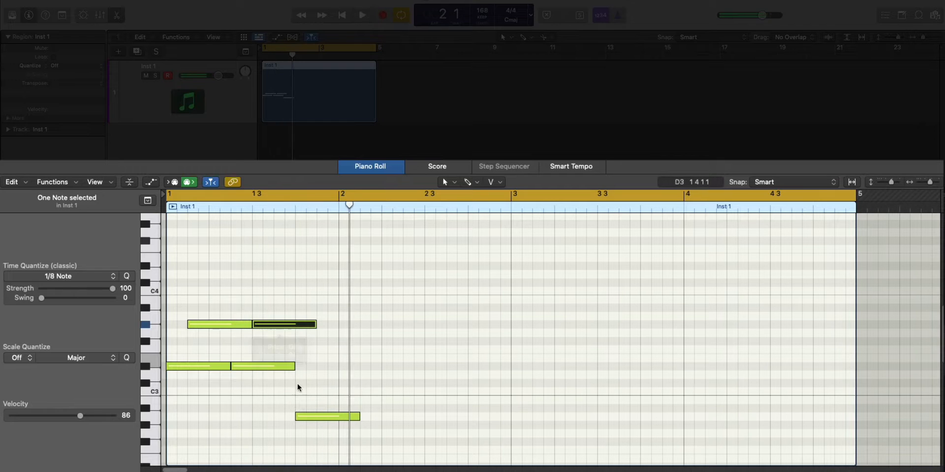
# Add an E3 note at 1 4 3 1 right after the G#3 notes and play the pattern back.
pyautogui.press('space')
pyautogui.press('space')
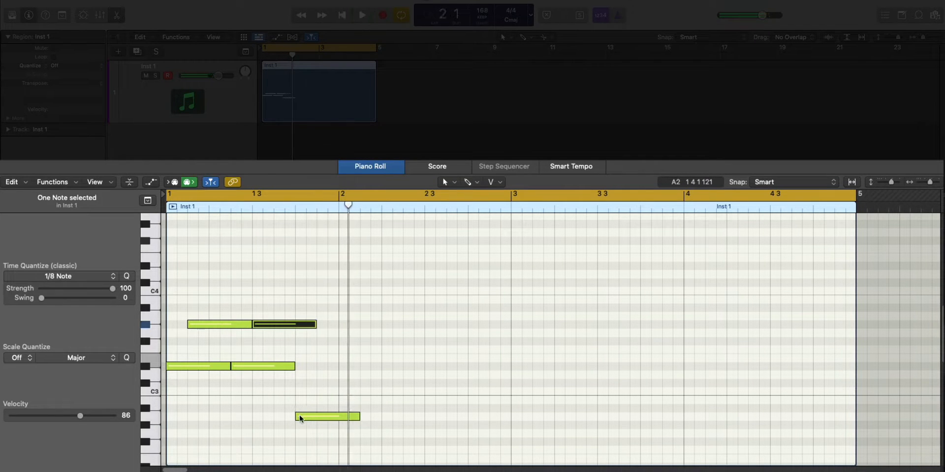
pyautogui.click(300, 419)
pyautogui.keyDown('super'); pyautogui.click(321, 359); pyautogui.keyUp('super')
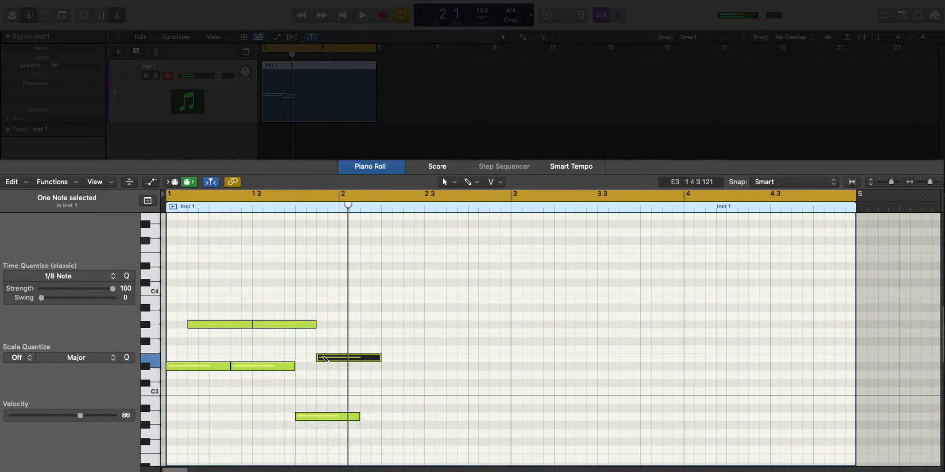
pyautogui.press('space')
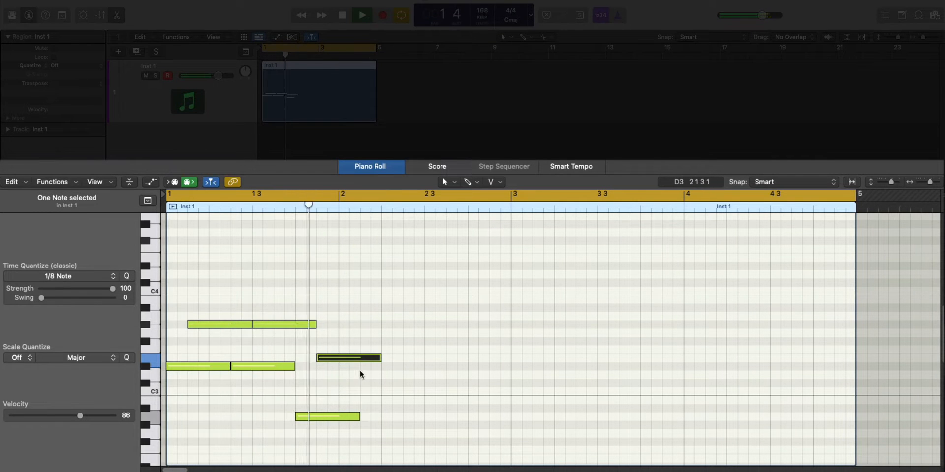
# Add another E3 note right after the first one and extend it to the start of bar 3.
pyautogui.keyDown('super'); pyautogui.click(400, 358); pyautogui.keyUp('super')
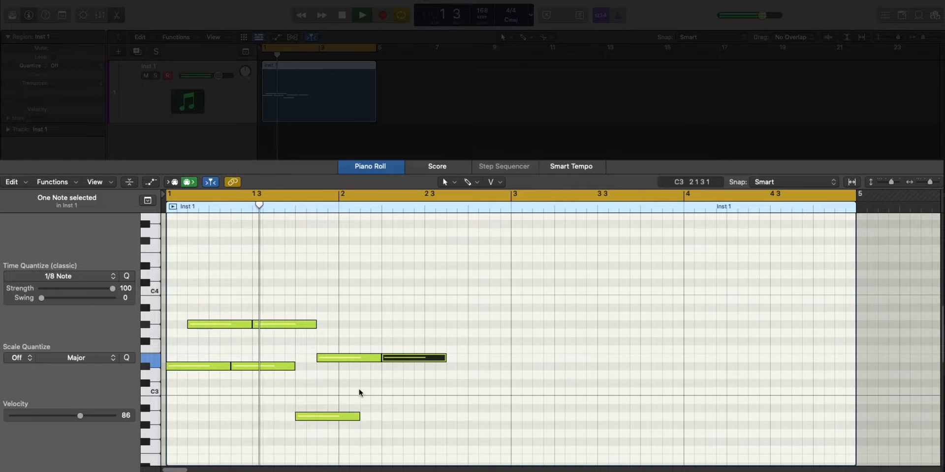
pyautogui.press('space')
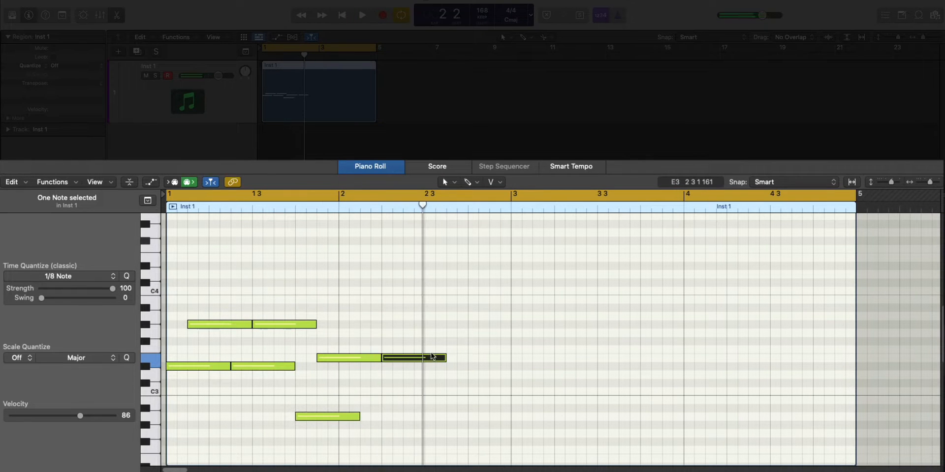
pyautogui.moveTo(442, 358); pyautogui.dragTo(510, 359)
pyautogui.press('space')
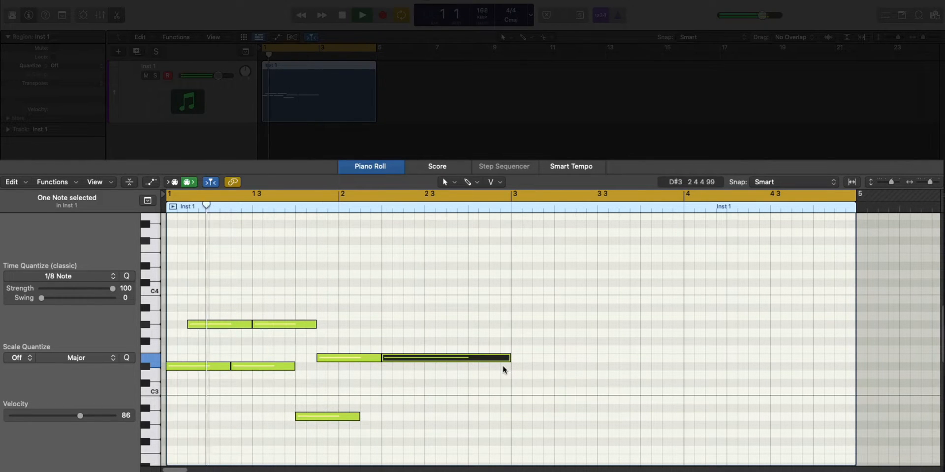
pyautogui.press('space')
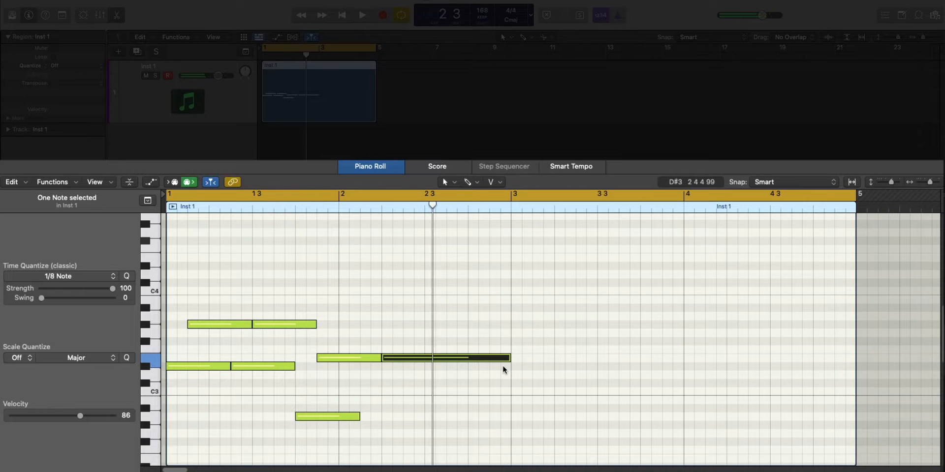
# Add a second, longer A2 note directly after the existing A2 note, lasting three beats.
pyautogui.click(358, 416)
pyautogui.press('space')
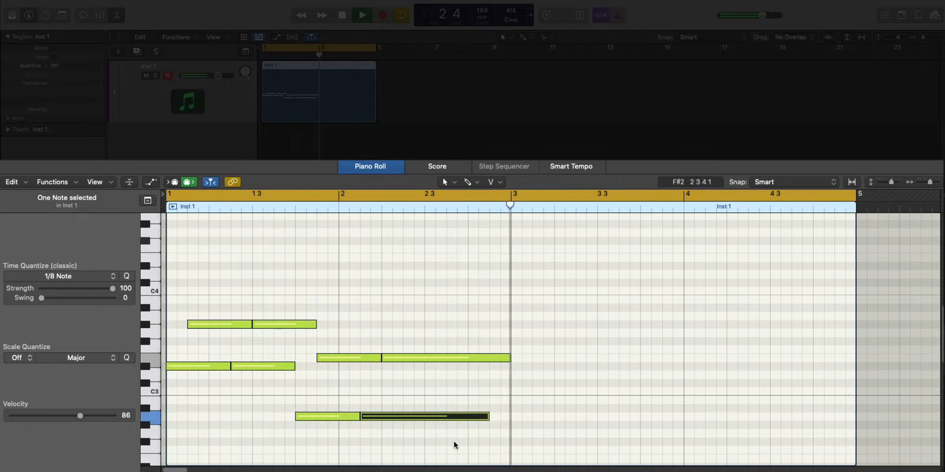
pyautogui.press('space')
# Add an E3 note with a length of 0 3 0 0 at the start of bar 3 and play it back.
pyautogui.press('super+Left')
pyautogui.press('space')
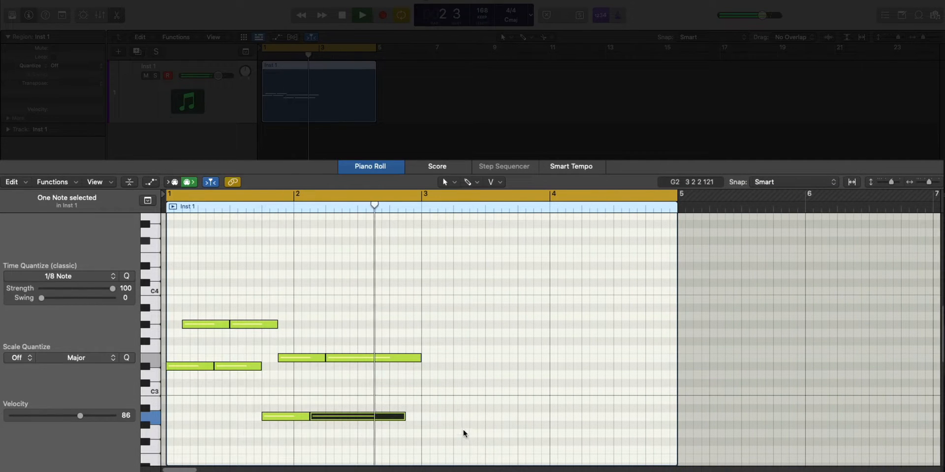
pyautogui.press('space')
pyautogui.keyDown('super'); pyautogui.click(425, 358); pyautogui.keyUp('super')
pyautogui.moveTo(456, 360)
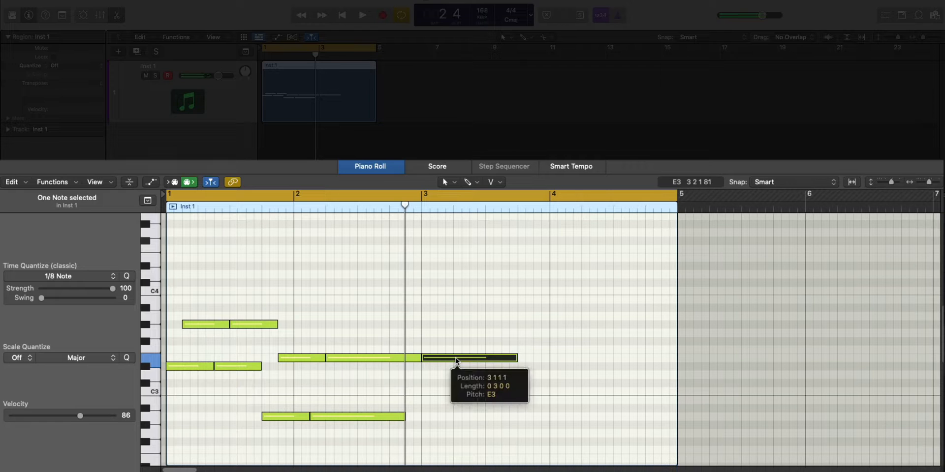
pyautogui.press('Return')
pyautogui.press('space')
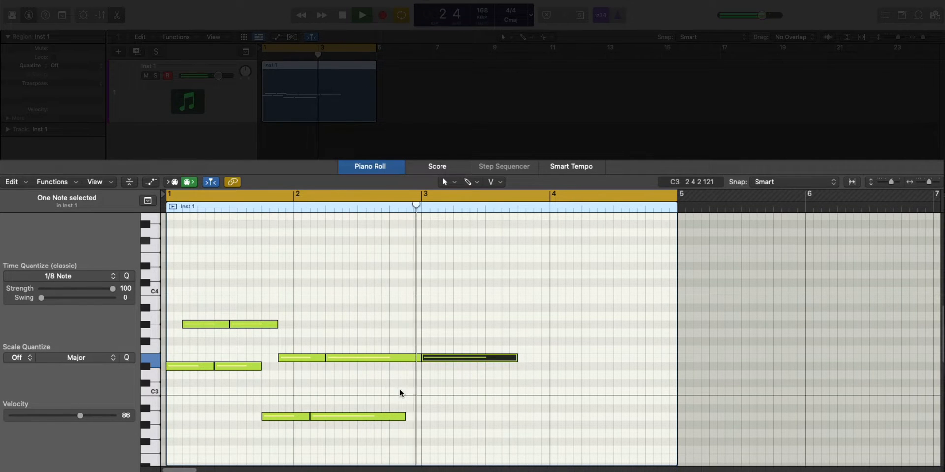
# Shorten the E3 note at the start of bar 3 to half its length and play it back.
pyautogui.press('space')
pyautogui.click(381, 348)
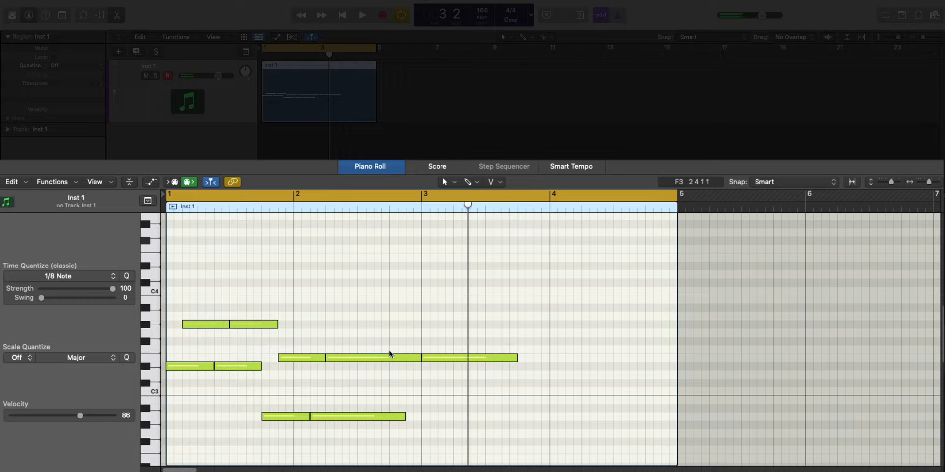
pyautogui.click(393, 359)
pyautogui.moveTo(516, 359); pyautogui.dragTo(469, 369)
pyautogui.press('space')
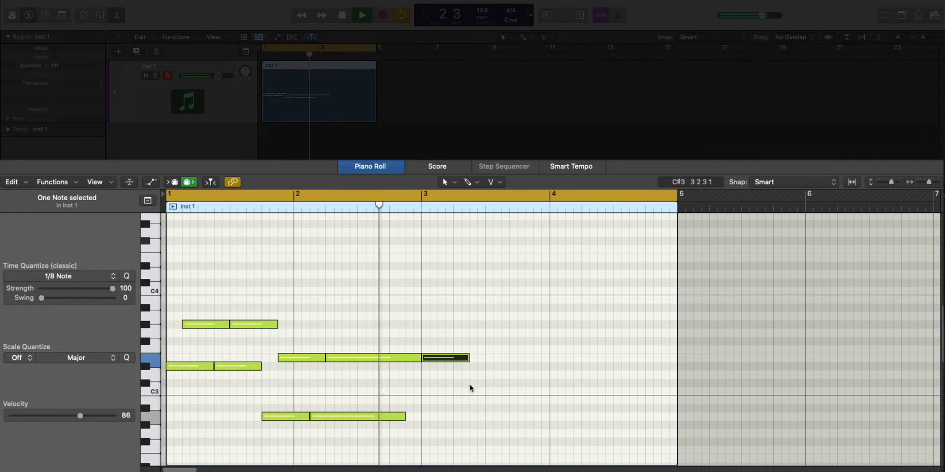
# Continue bar 3 with two more consecutive E3 notes, trimming the last one to end at bar 4.
pyautogui.keyDown('super'); pyautogui.click(480, 360); pyautogui.keyUp('super')
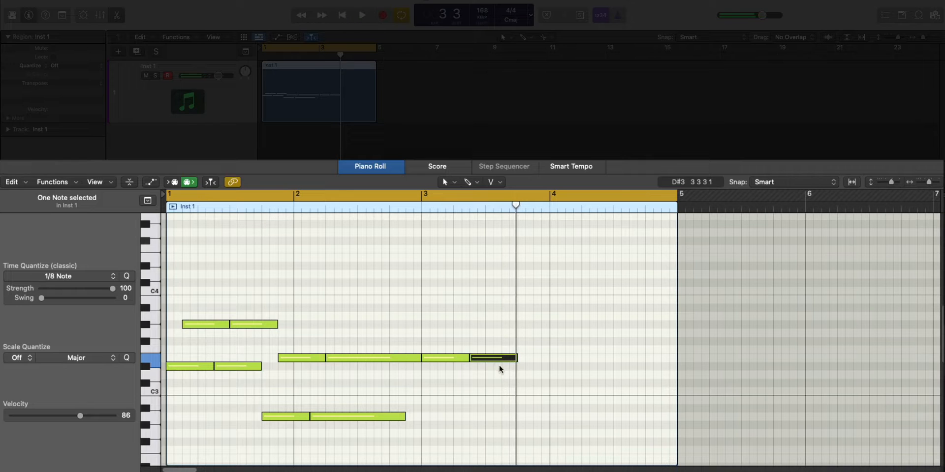
pyautogui.moveTo(565, 358); pyautogui.dragTo(550, 358)
pyautogui.press('space')
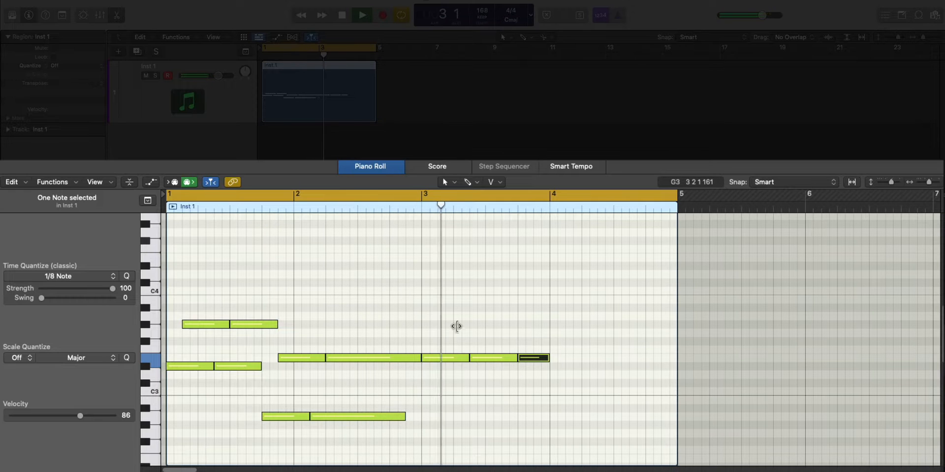
# Add a one-beat B3 note above the E3 notes at 3 1 3 1 and play the pattern from the start.
pyautogui.press('space')
pyautogui.keyDown('super'); pyautogui.click(445, 300); pyautogui.keyUp('super')
pyautogui.press('Return')
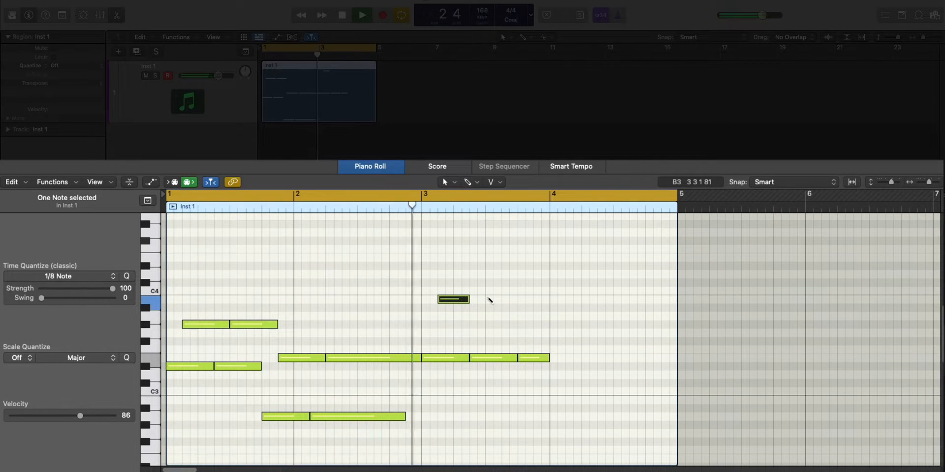
# Add a second one-beat B3 note at 3 3 1 1 and an F#3 note at 3 4 3 1 during playback.
pyautogui.keyDown('super'); pyautogui.click(489, 299); pyautogui.keyUp('super')
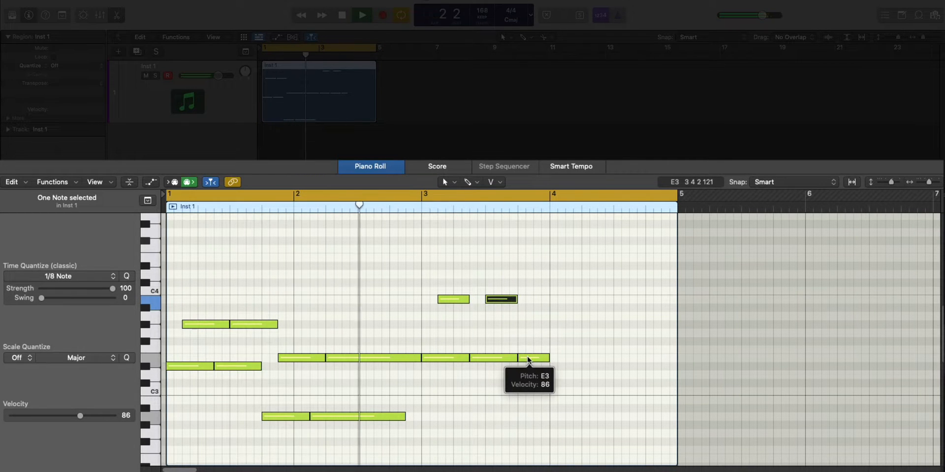
pyautogui.keyDown('super'); pyautogui.click(534, 342); pyautogui.keyUp('super')
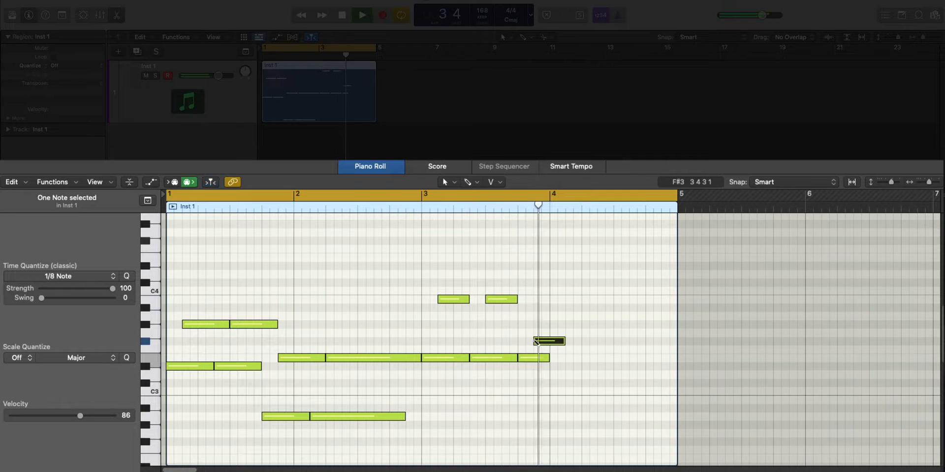
pyautogui.press('space')
# Lengthen the F#3 note across the start of bar 4 to end at beat 2 and play the pattern.
pyautogui.click(525, 358)
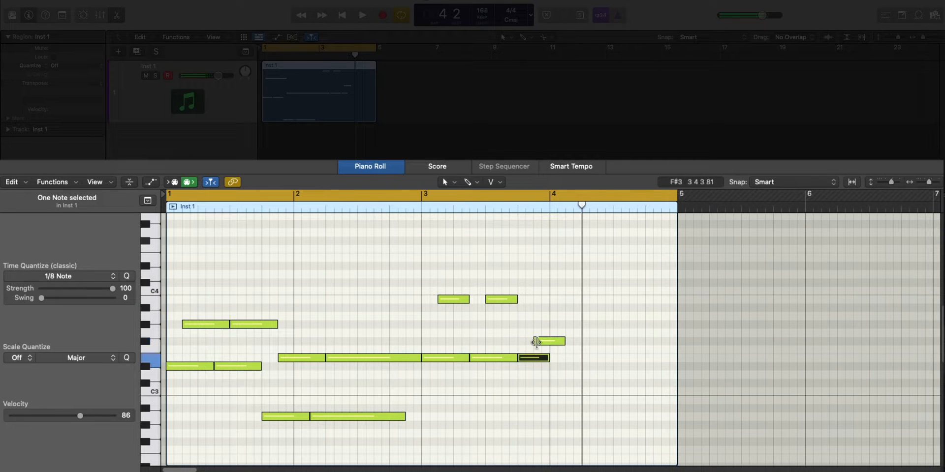
pyautogui.click(536, 342)
pyautogui.click(549, 341)
pyautogui.moveTo(562, 342); pyautogui.dragTo(575, 347)
pyautogui.click(581, 349)
pyautogui.press('space')
pyautogui.hscroll(1, 580, 349)
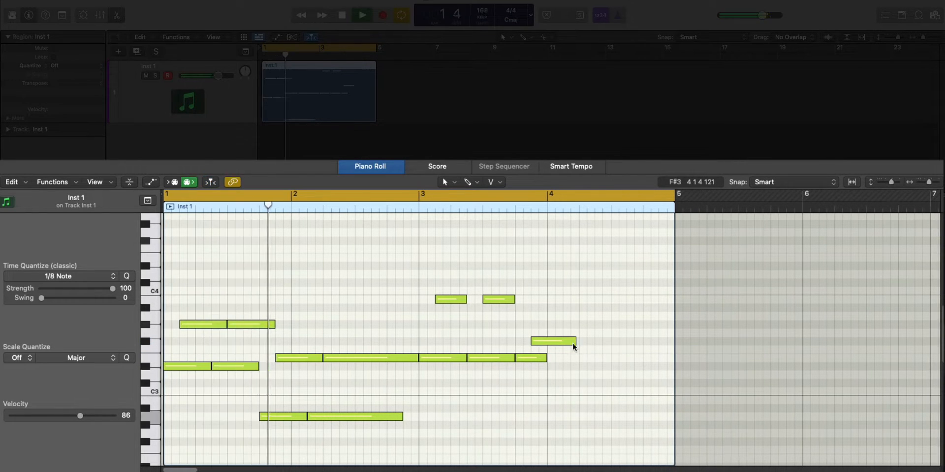
# Add a note of the F#3 note's length at 4 1 3 1, lower it to B2, and play it back.
pyautogui.click(572, 343)
pyautogui.keyDown('ctrl'); pyautogui.keyDown('alt'); pyautogui.click(578, 353); pyautogui.keyUp('alt'); pyautogui.keyUp('ctrl')
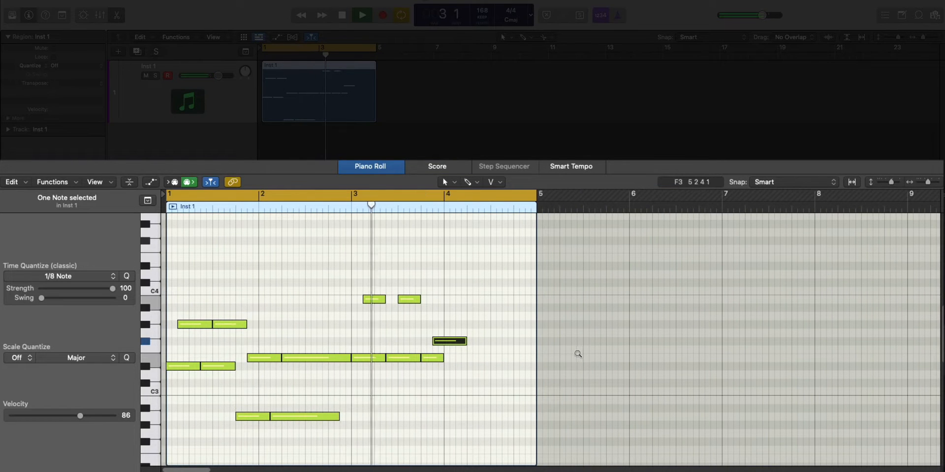
pyautogui.keyDown('super'); pyautogui.click(458, 384); pyautogui.keyUp('super')
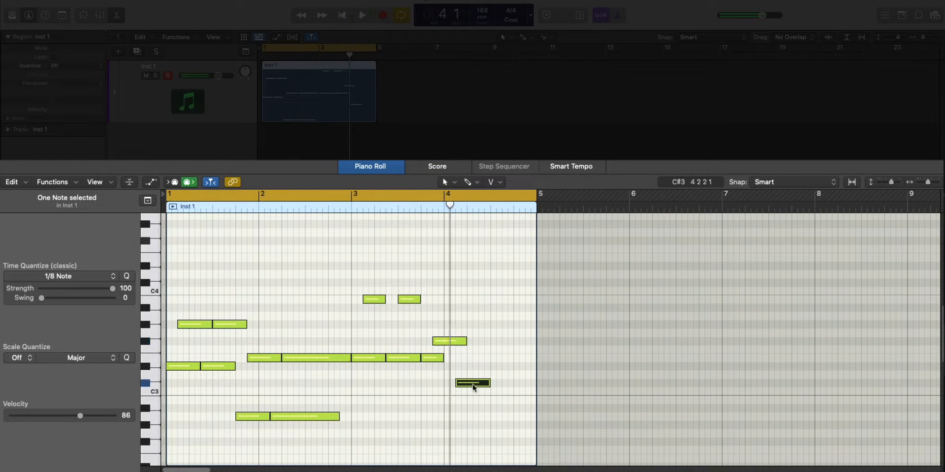
pyautogui.moveTo(473, 388)
pyautogui.mouseDown()
pyautogui.moveTo(473, 370)
pyautogui.moveTo(473, 401)
pyautogui.mouseUp()
pyautogui.press('space')
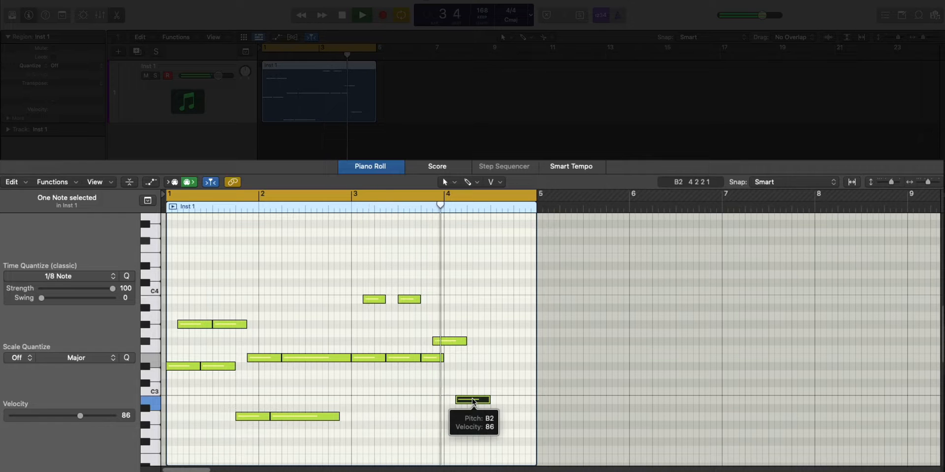
pyautogui.press('space')
# Add a second F#3 note at 4 2 1 1, extend it and the B2 note to the end of bar 4, and play back.
pyautogui.keyDown('super'); pyautogui.click(472, 342); pyautogui.keyUp('super')
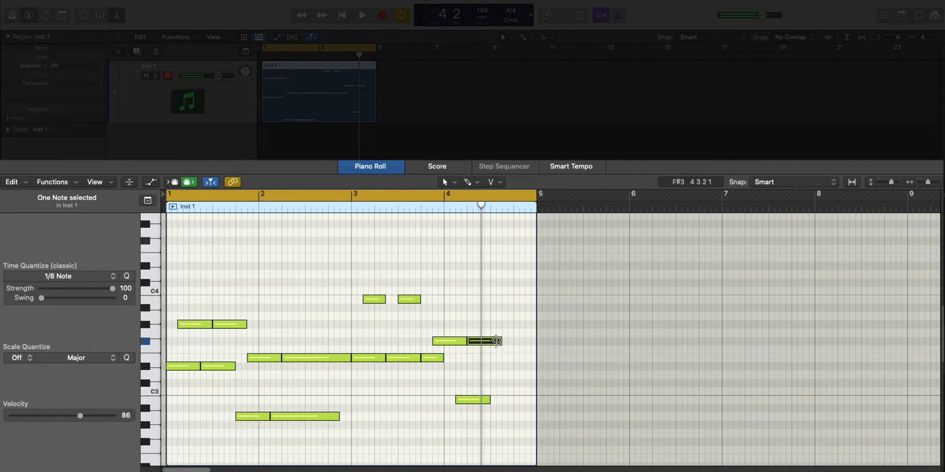
pyautogui.moveTo(496, 341); pyautogui.dragTo(536, 341)
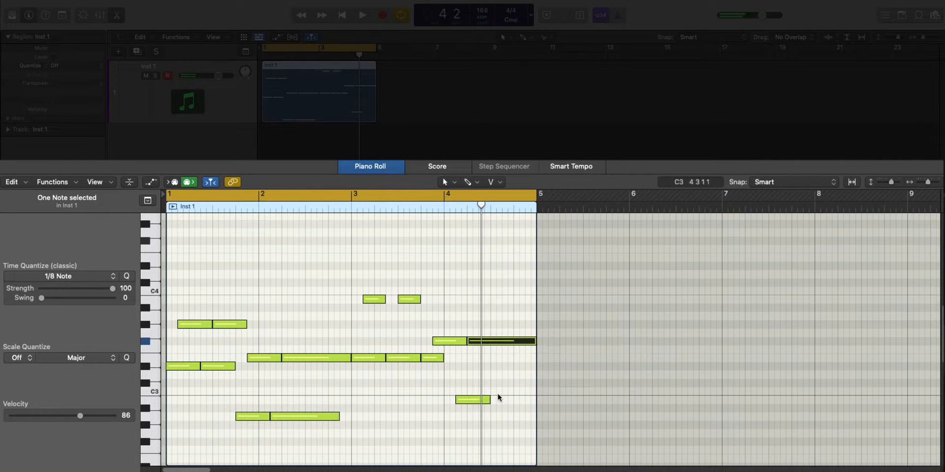
pyautogui.moveTo(485, 401); pyautogui.dragTo(524, 400)
pyautogui.press('space')
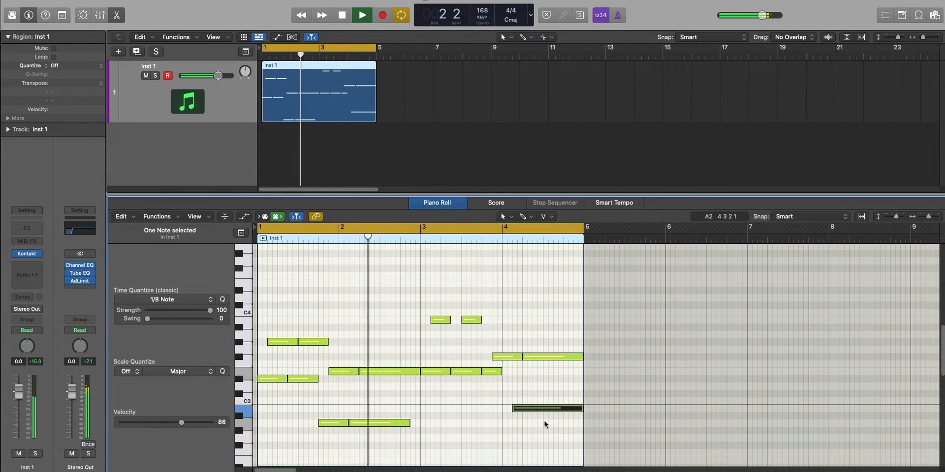
pyautogui.press('space')
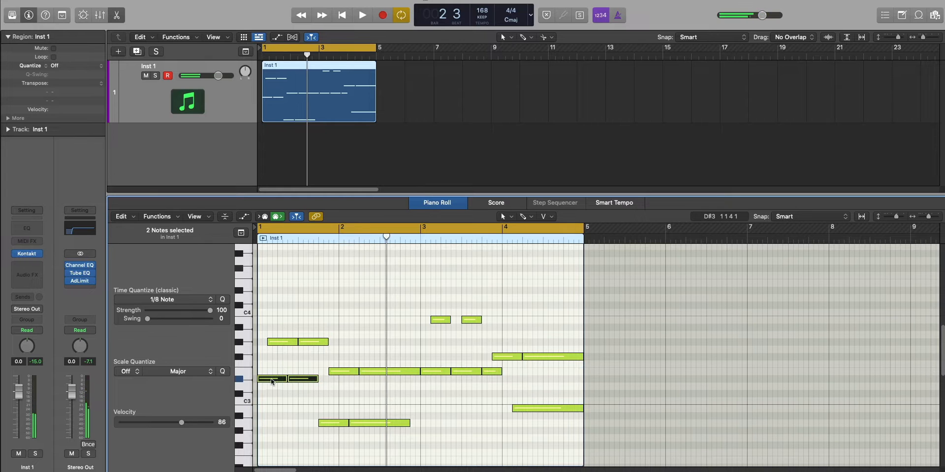
# Lower the two D#3 notes in bar 1 to C#3 and play the pattern.
pyautogui.moveTo(272, 382); pyautogui.dragTo(272, 397)
pyautogui.press('space')
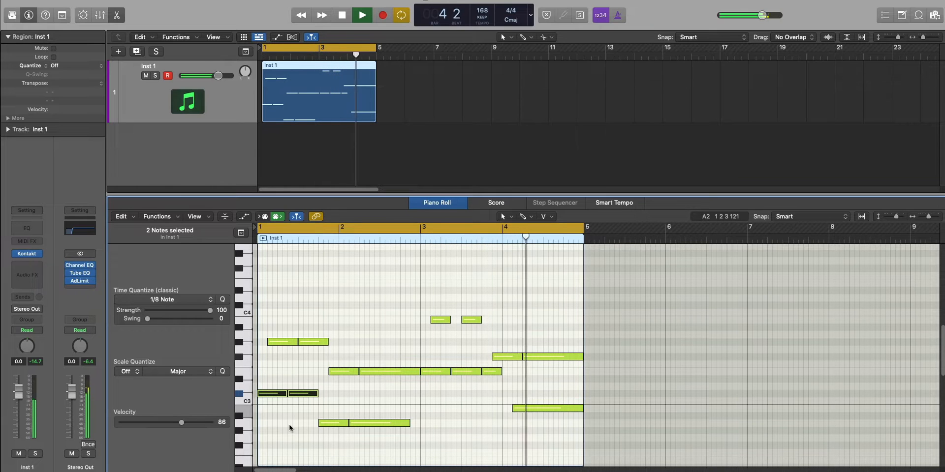
pyautogui.press('space')
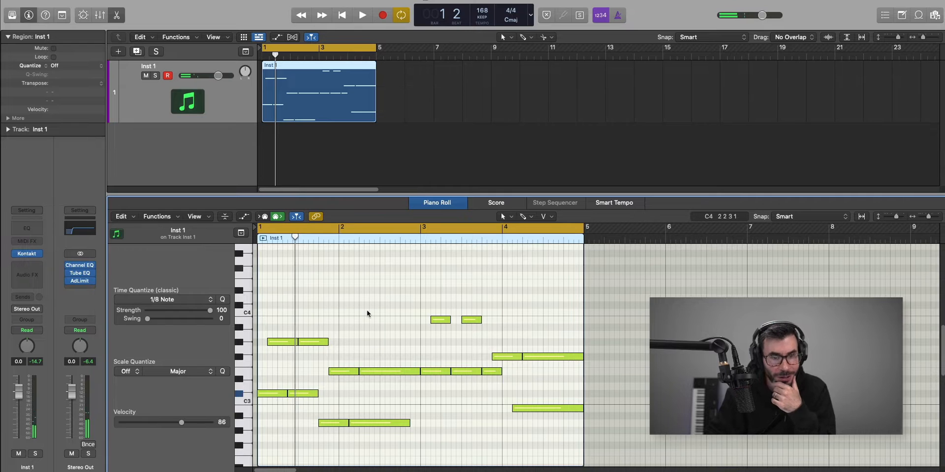
# Randomize the velocity of all notes between 81 and 40 with the Random Velocity MIDI transform and play the result.
pyautogui.press('super+a')
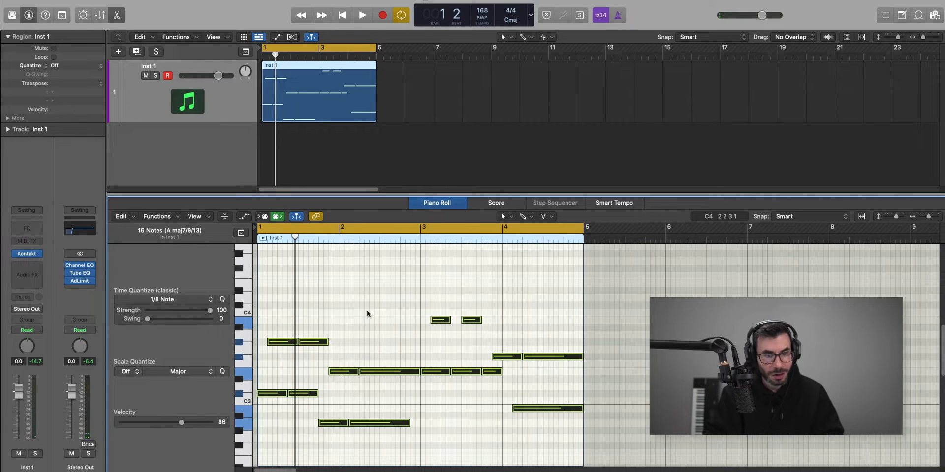
pyautogui.click(173, 218)
pyautogui.moveTo(198, 316)
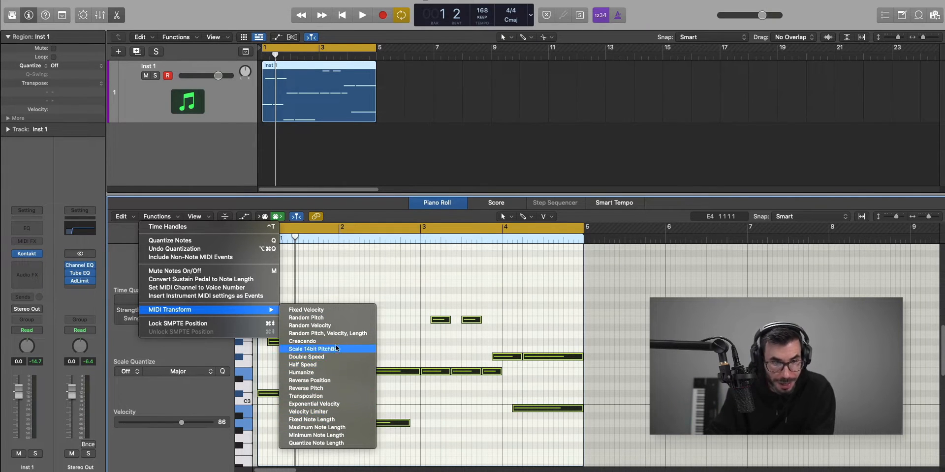
pyautogui.click(310, 325)
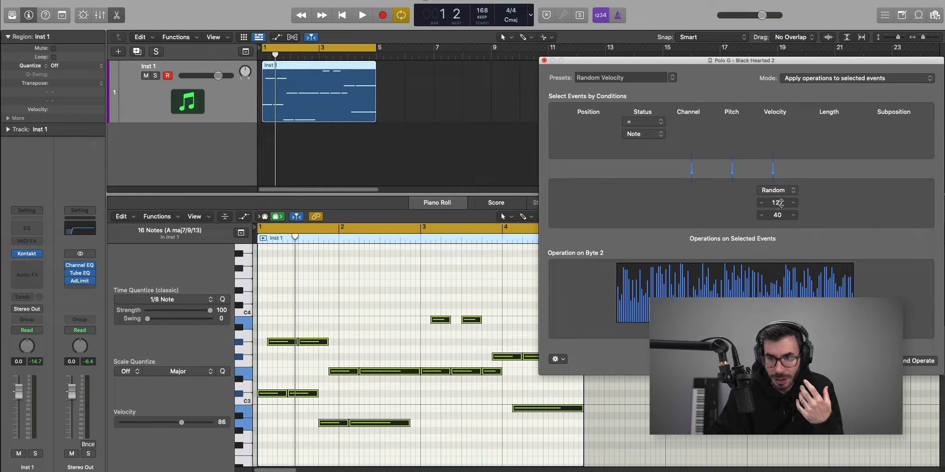
pyautogui.moveTo(779, 202); pyautogui.dragTo(779, 224)
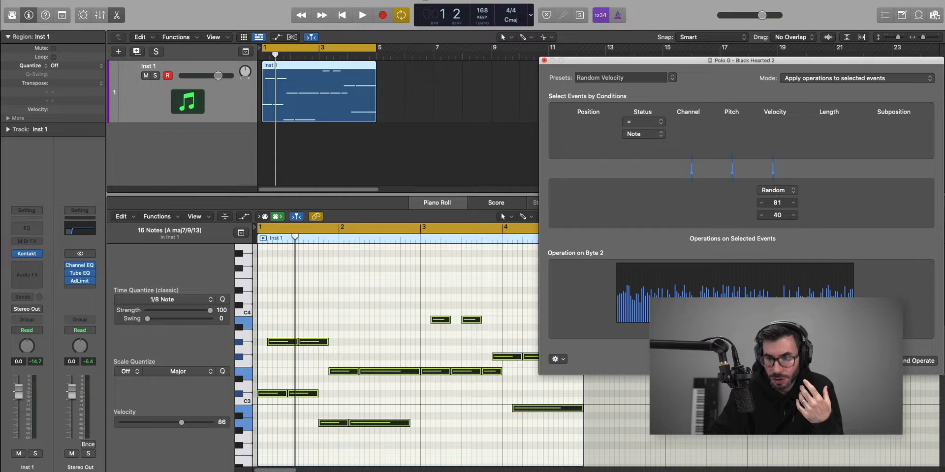
pyautogui.click(899, 361)
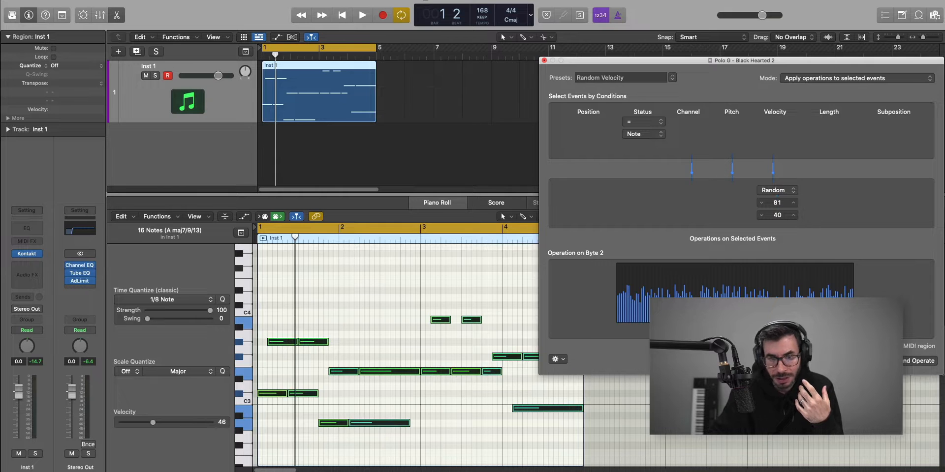
pyautogui.click(545, 60)
pyautogui.press('space')
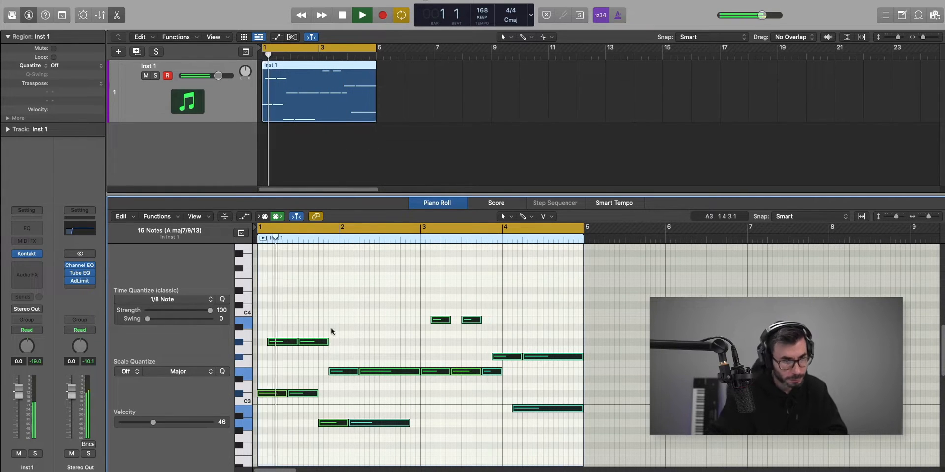
pyautogui.press('space')
# Repeat the Inst 1 region once and extend the cycle range over both regions to bar 9.
pyautogui.click(358, 101)
pyautogui.press('super+r')
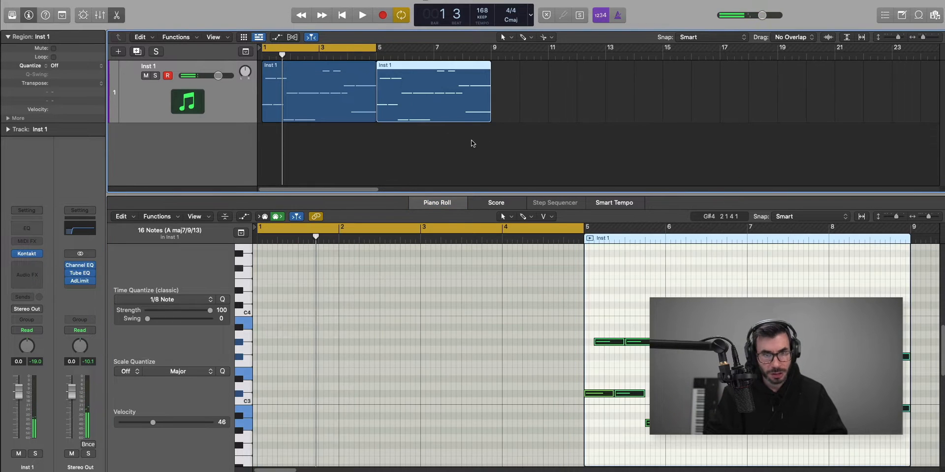
pyautogui.moveTo(494, 142); pyautogui.dragTo(359, 118)
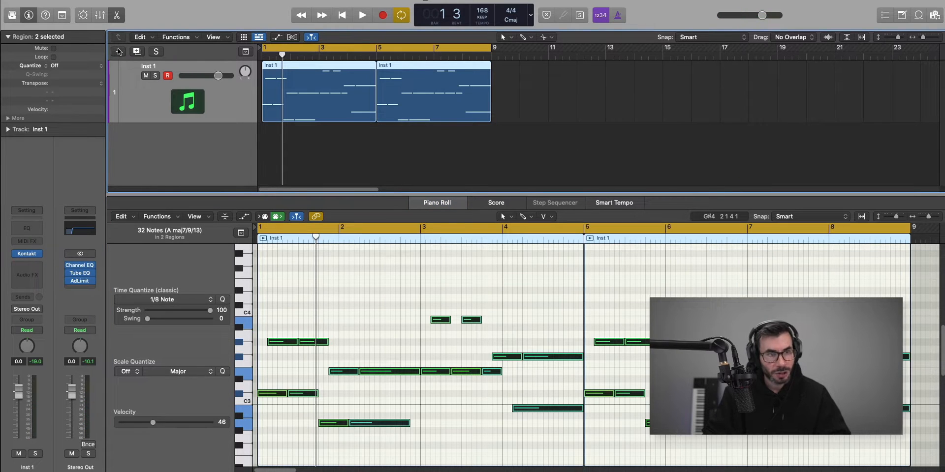
# Create a second track with duplicate Kontakt settings and add an empty region spanning bars 1 to 9.
pyautogui.click(137, 51)
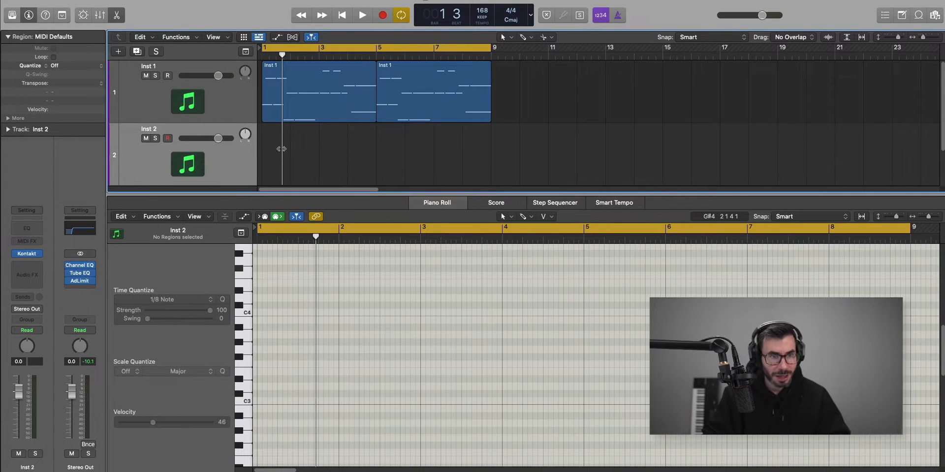
pyautogui.doubleClick(287, 176)
pyautogui.moveTo(287, 176); pyautogui.dragTo(490, 177)
# Begin the Inst 2 melody with a three-beat E4 note at bar 1 followed by an F#4 note at 1 4 1 1.
pyautogui.press('space')
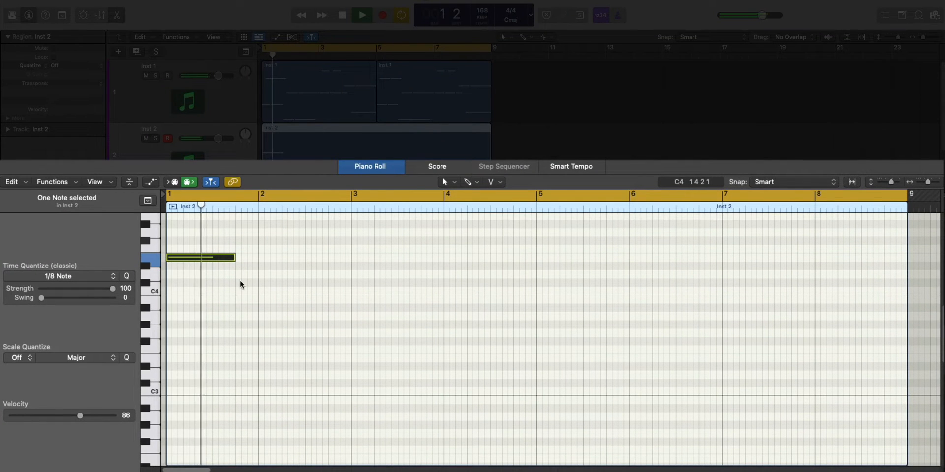
pyautogui.keyDown('super'); pyautogui.click(238, 249); pyautogui.keyUp('super')
pyautogui.press('space')
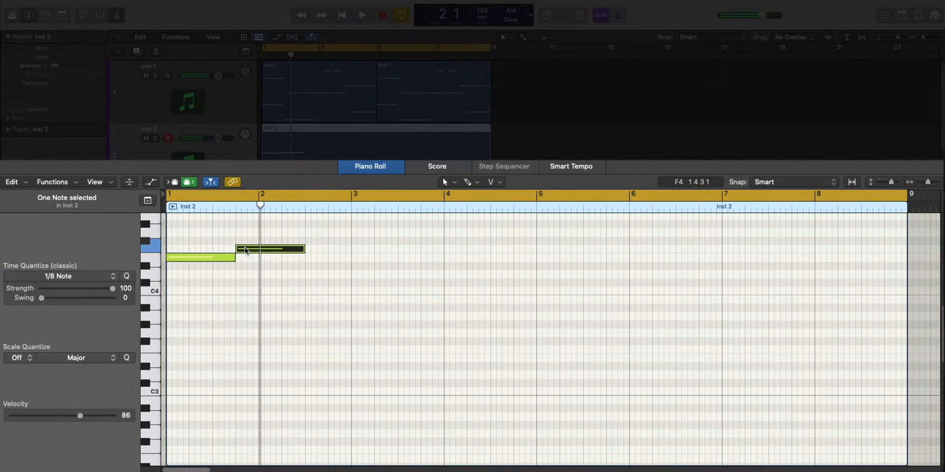
pyautogui.moveTo(243, 250); pyautogui.dragTo(247, 244)
pyautogui.press('space')
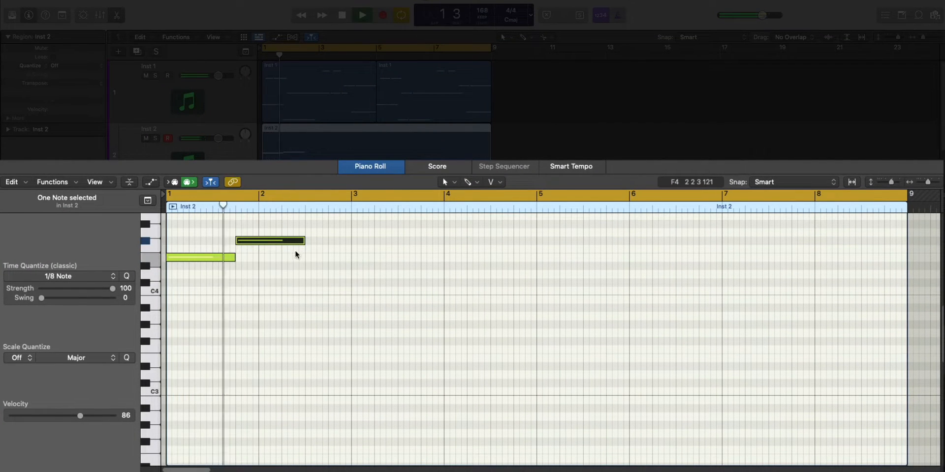
# Add a three-beat G#4 note, move it to start at 2 2 1 1, and shorten the F#4 note to 0 2 1 0.
pyautogui.keyDown('super'); pyautogui.click(306, 225); pyautogui.keyUp('super')
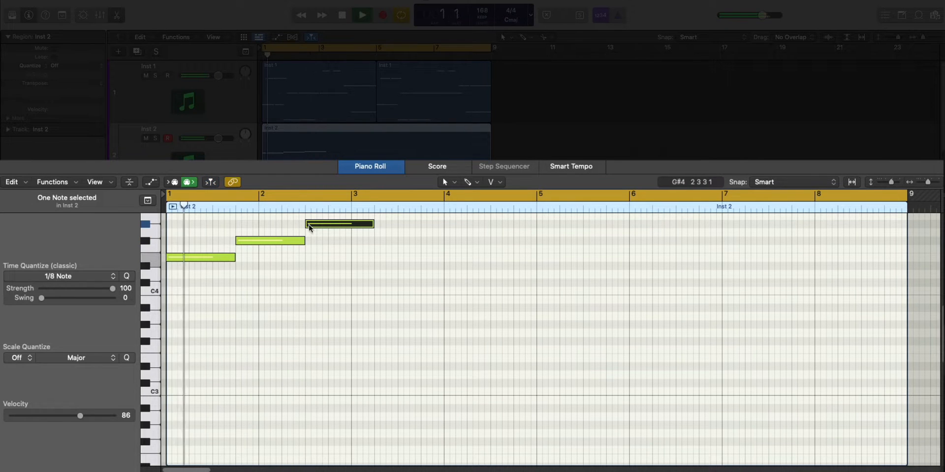
pyautogui.moveTo(305, 225); pyautogui.dragTo(282, 225)
pyautogui.scroll(-2, 308, 283)
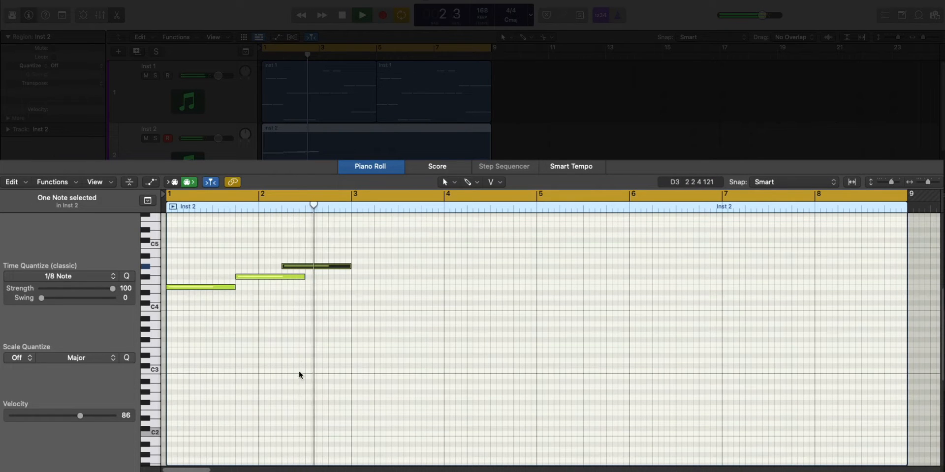
pyautogui.moveTo(304, 276); pyautogui.dragTo(281, 280)
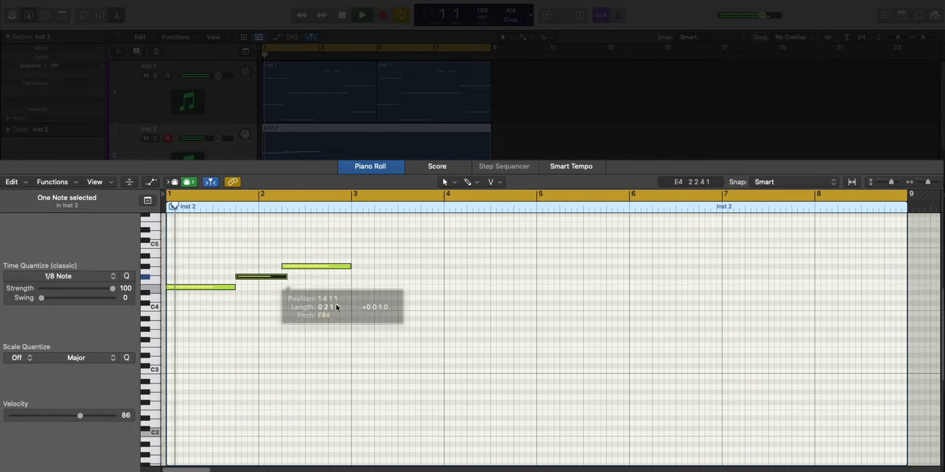
# Add a B4 note with a length of 0 2 1 0 at the start of bar 3 and play from the beginning.
pyautogui.keyDown('ctrl'); pyautogui.keyDown('alt'); pyautogui.click(354, 315); pyautogui.keyUp('alt'); pyautogui.keyUp('ctrl')
pyautogui.scroll(10, 354, 313)
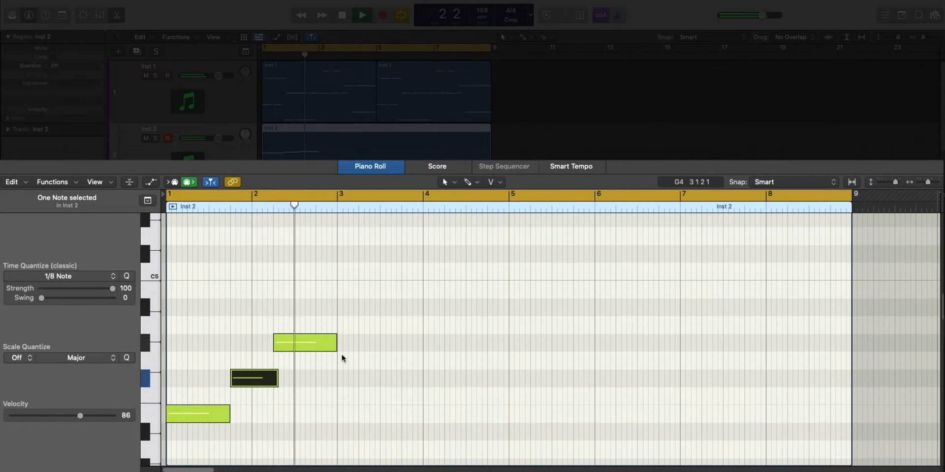
pyautogui.click(340, 290)
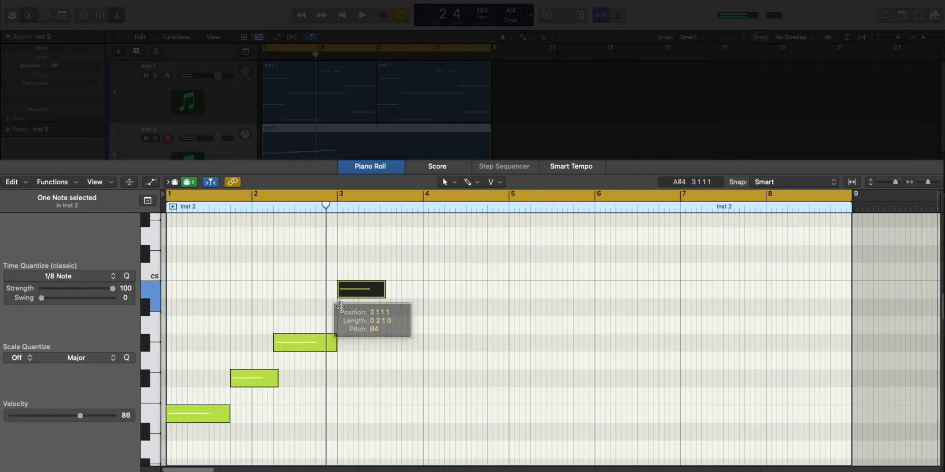
pyautogui.press('Return')
pyautogui.press('space')
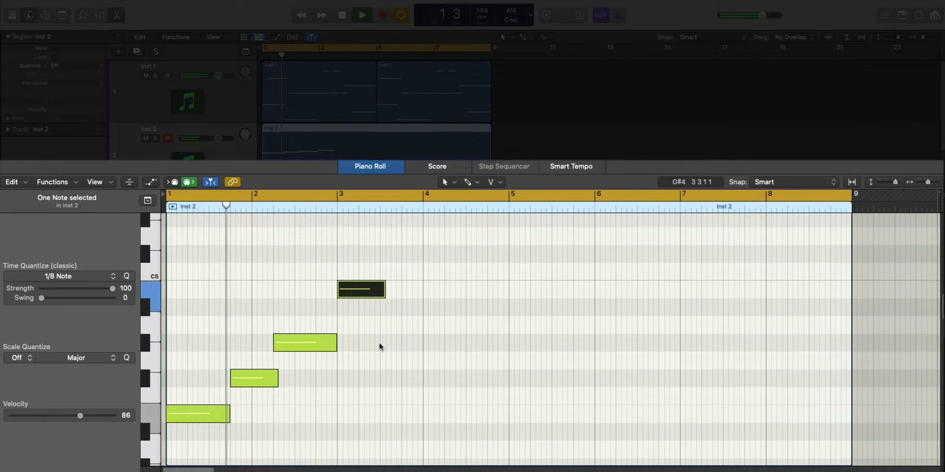
pyautogui.press('super+Up')
pyautogui.press('super+Up')
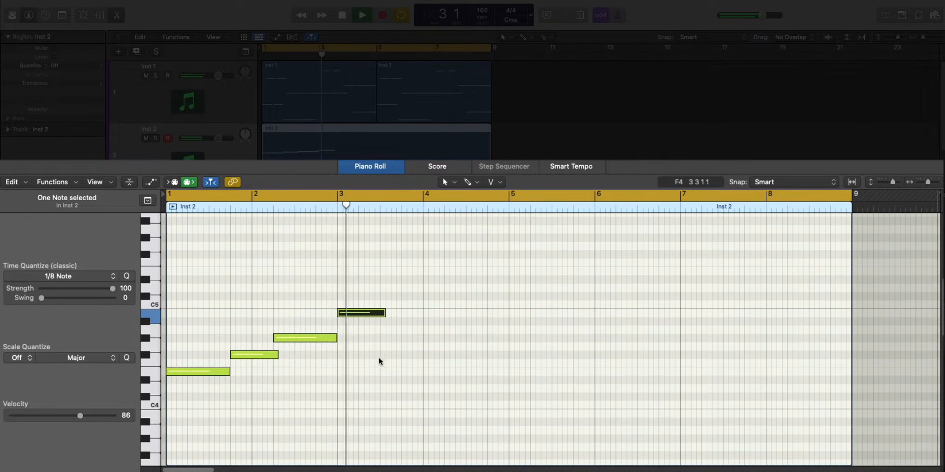
# Add a note at 3 3 1 1 after the B4 note, audition it as F4, and lower it to E4.
pyautogui.click(396, 350)
pyautogui.moveTo(396, 350); pyautogui.dragTo(393, 369)
pyautogui.press('space')
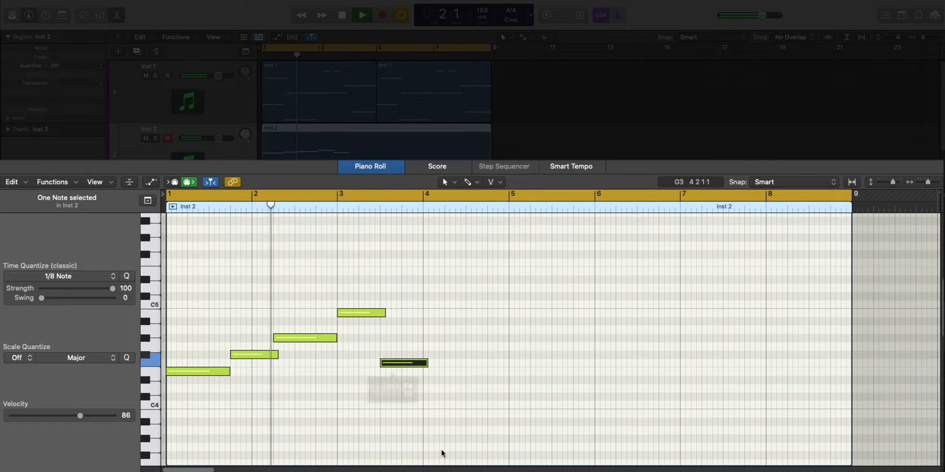
pyautogui.press('space')
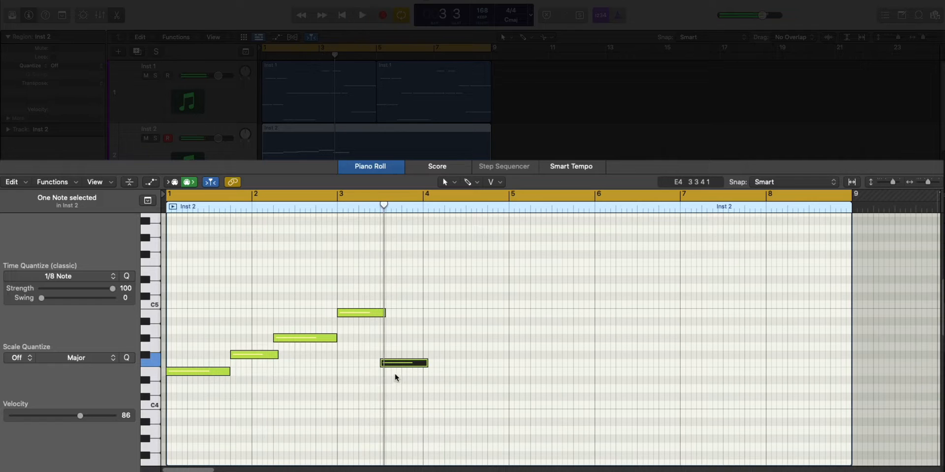
pyautogui.moveTo(400, 365); pyautogui.dragTo(400, 373)
pyautogui.click(364, 313)
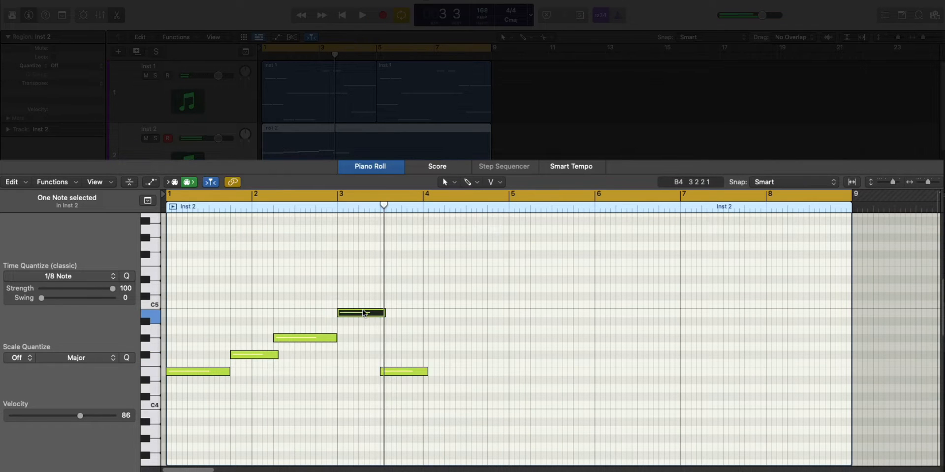
# Add an F#4 note with a length of 0 2 1 0 at 4 1 1 1 and play the melody.
pyautogui.click(395, 371)
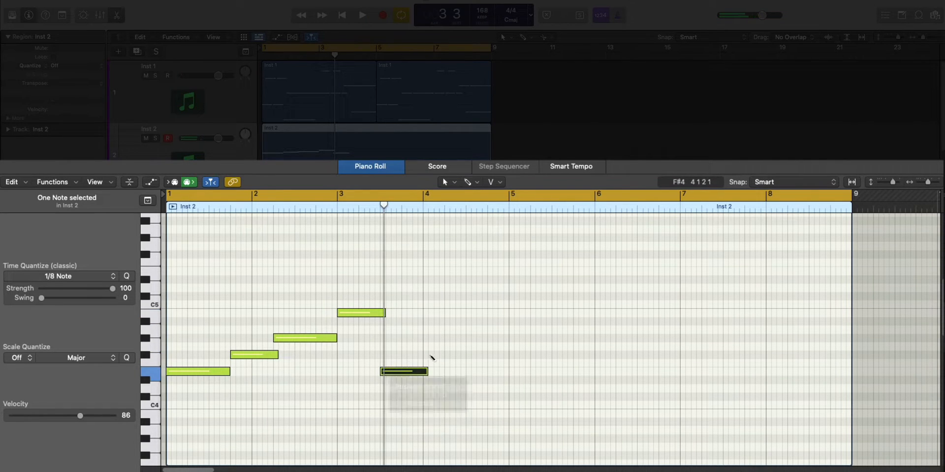
pyautogui.keyDown('super'); pyautogui.click(431, 355); pyautogui.keyUp('super')
pyautogui.moveTo(439, 356); pyautogui.dragTo(438, 359)
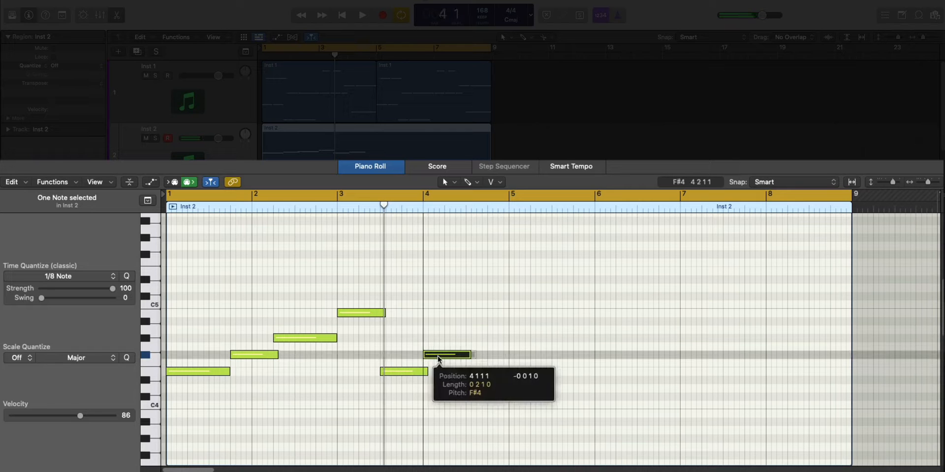
pyautogui.press('space')
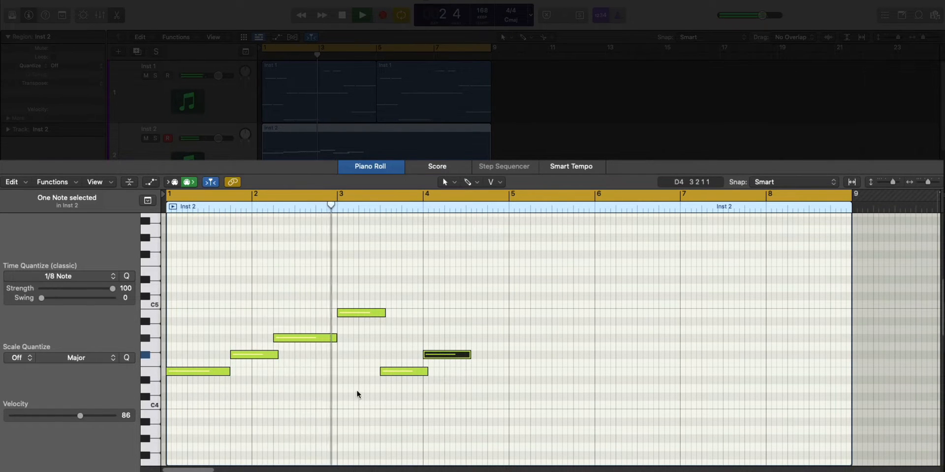
# Move the second E4 note to 3 2 3 1, end it at 3 4 1 1, and start the following F#4 note there.
pyautogui.moveTo(391, 374); pyautogui.dragTo(381, 377)
pyautogui.press('Return')
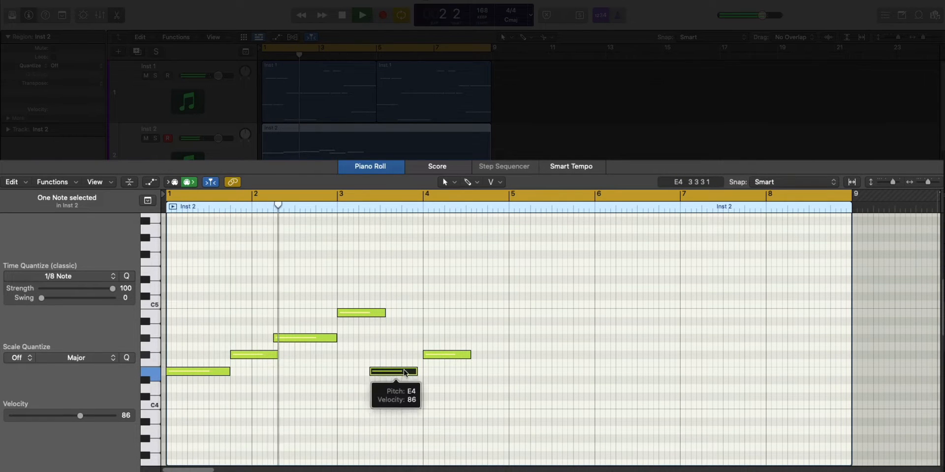
pyautogui.moveTo(412, 371); pyautogui.dragTo(447, 356)
pyautogui.press('space')
pyautogui.press('space')
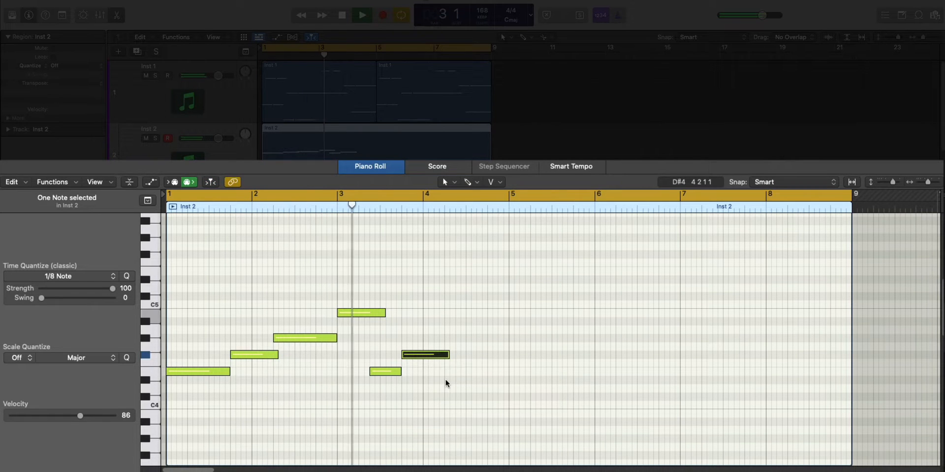
# Add a G#4 note after the last F#4 note, extend it to the end of bar 4, and play.
pyautogui.keyDown('super'); pyautogui.click(439, 340); pyautogui.keyUp('super')
pyautogui.press('space')
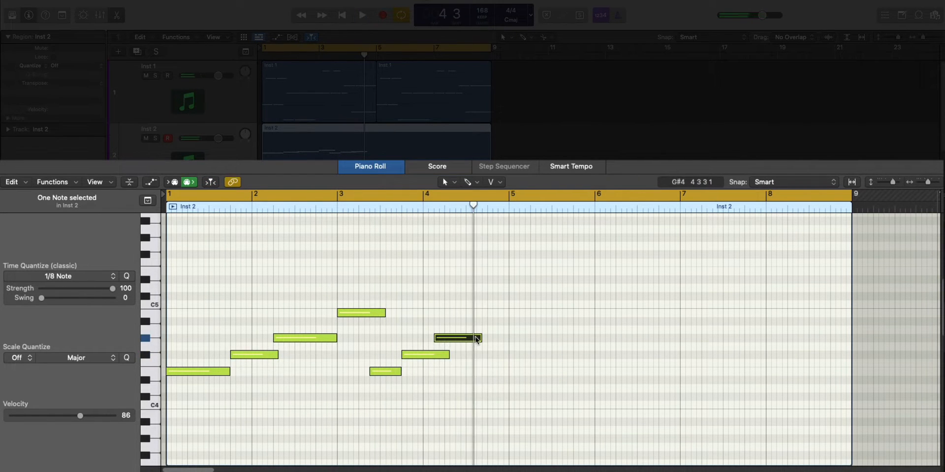
pyautogui.moveTo(477, 340); pyautogui.dragTo(508, 340)
pyautogui.press('space')
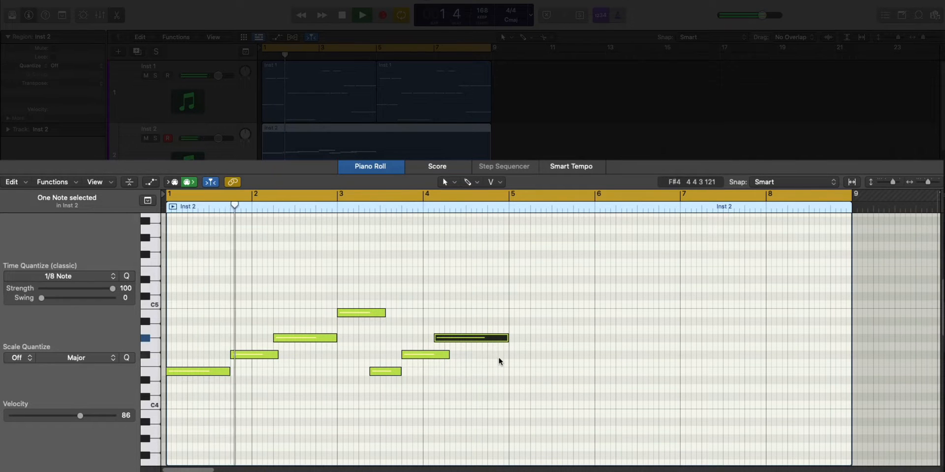
# Trim the start of the last G#4 note to 4 2 1 1 and play the melody against the first track.
pyautogui.keyDown('ctrl'); pyautogui.keyDown('alt'); pyautogui.click(497, 367); pyautogui.keyUp('alt'); pyautogui.keyUp('ctrl')
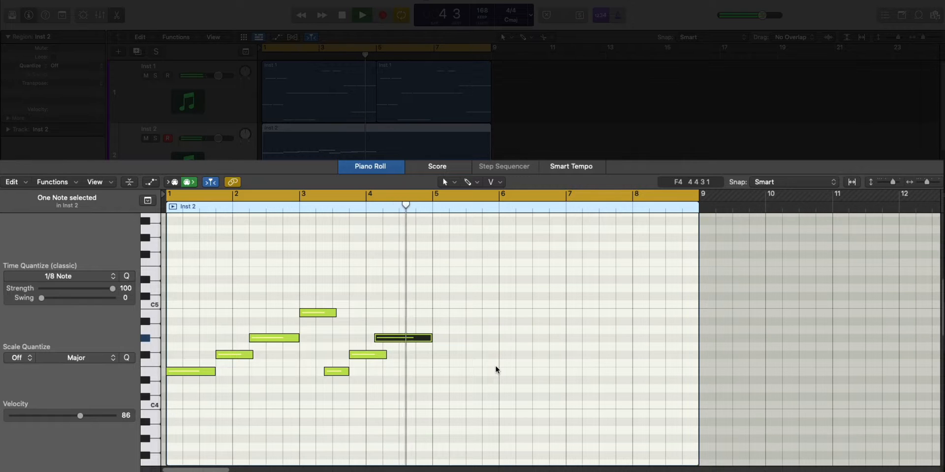
pyautogui.press('Return')
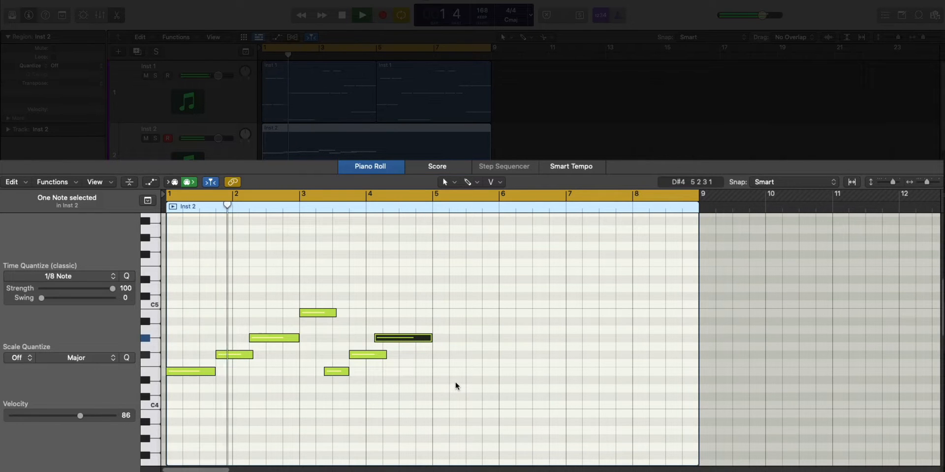
pyautogui.click(416, 111)
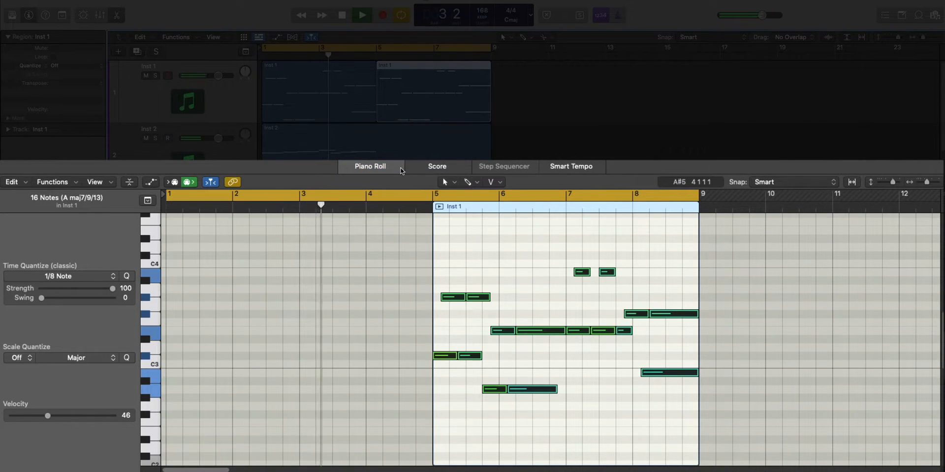
pyautogui.press('Down')
pyautogui.press('space')
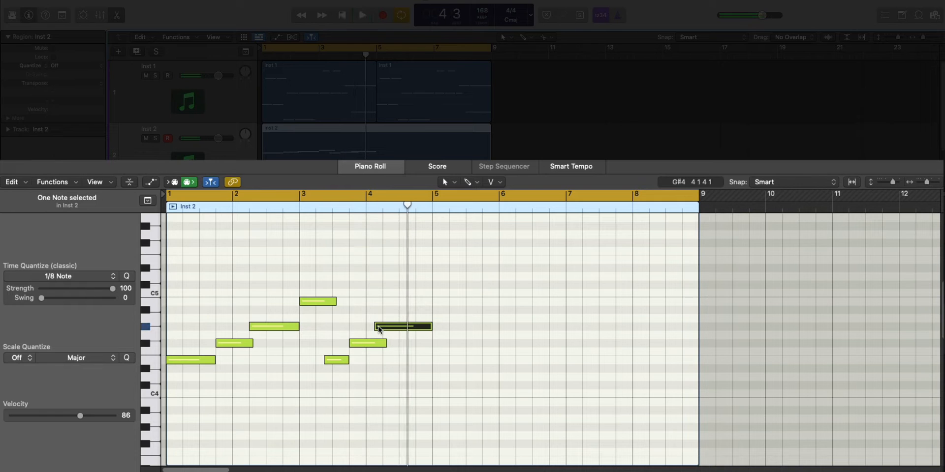
pyautogui.moveTo(376, 327); pyautogui.dragTo(383, 327)
pyautogui.press('space')
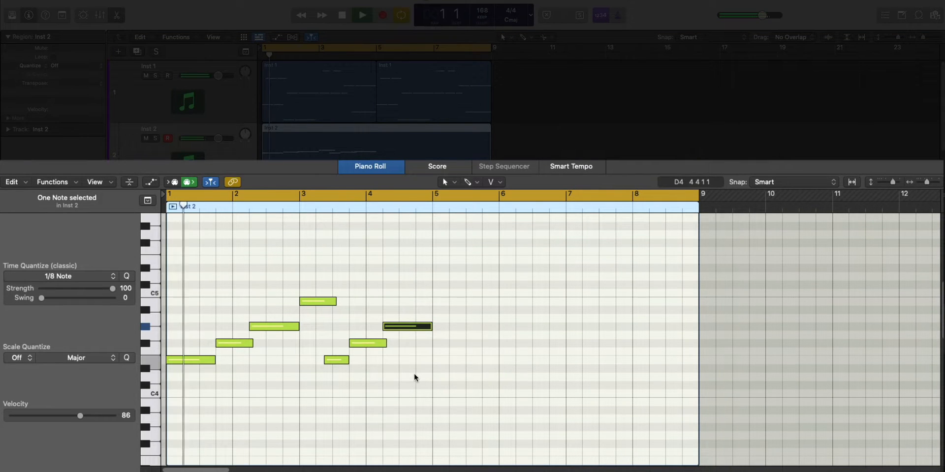
pyautogui.click(413, 378)
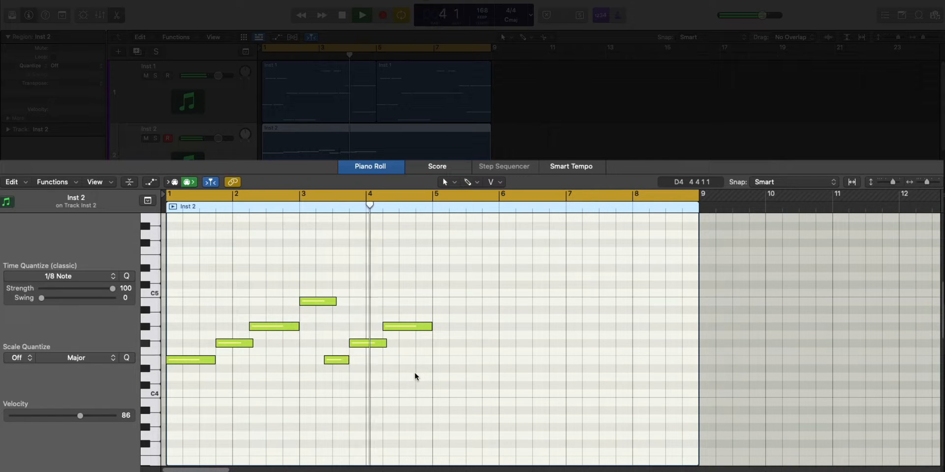
# Repeat all Inst 2 notes from bar 5 and trim the region's end to bar 9.
pyautogui.press('space')
pyautogui.moveTo(483, 387); pyautogui.dragTo(195, 272)
pyautogui.press('super+r')
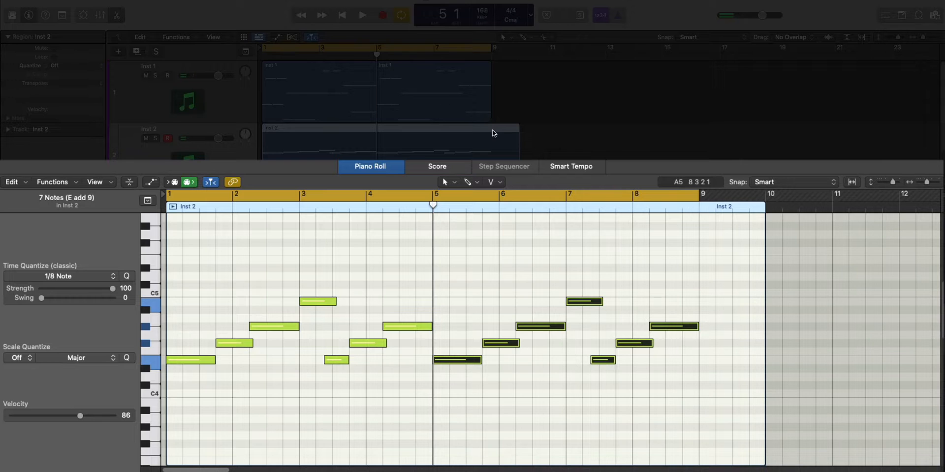
pyautogui.moveTo(491, 129); pyautogui.dragTo(477, 135)
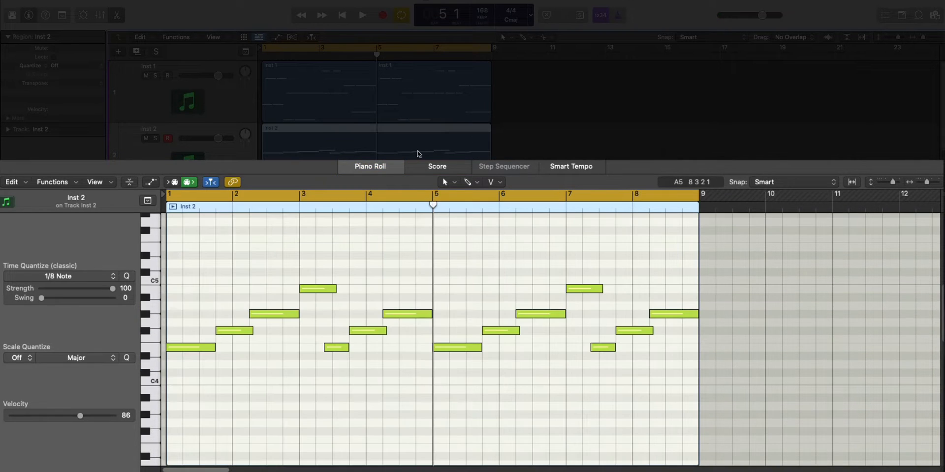
# Set the cycle range from bar 5 to bar 9 and play the repeated melody.
pyautogui.click(389, 49)
pyautogui.click(380, 49)
pyautogui.moveTo(379, 49); pyautogui.dragTo(491, 63)
pyautogui.press('space')
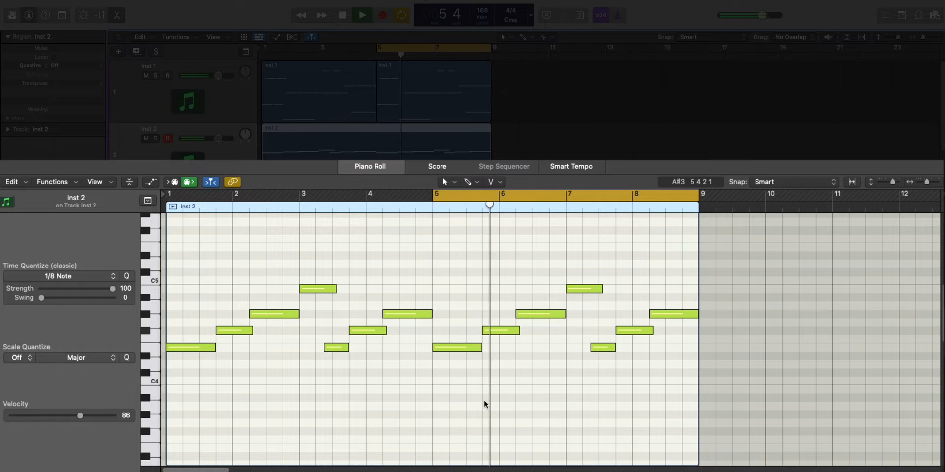
pyautogui.hscroll(1, 484, 402)
pyautogui.scroll(2, 485, 402)
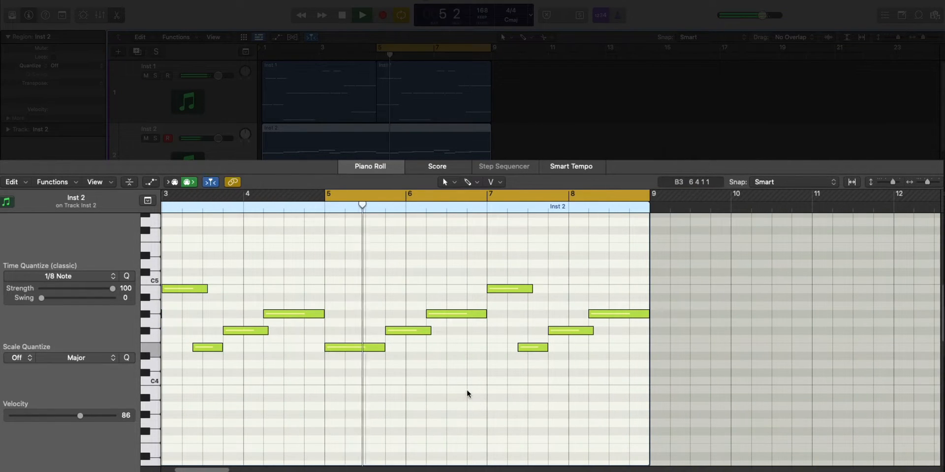
# Lower the B4 note at the start of bar 7 to F#4 and play the passage.
pyautogui.press('space')
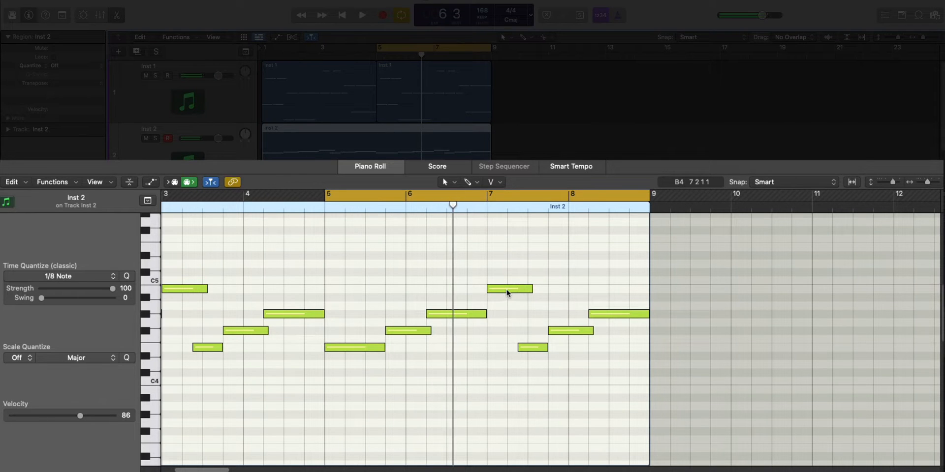
pyautogui.click(508, 292)
pyautogui.moveTo(508, 292); pyautogui.dragTo(514, 338)
pyautogui.press('space')
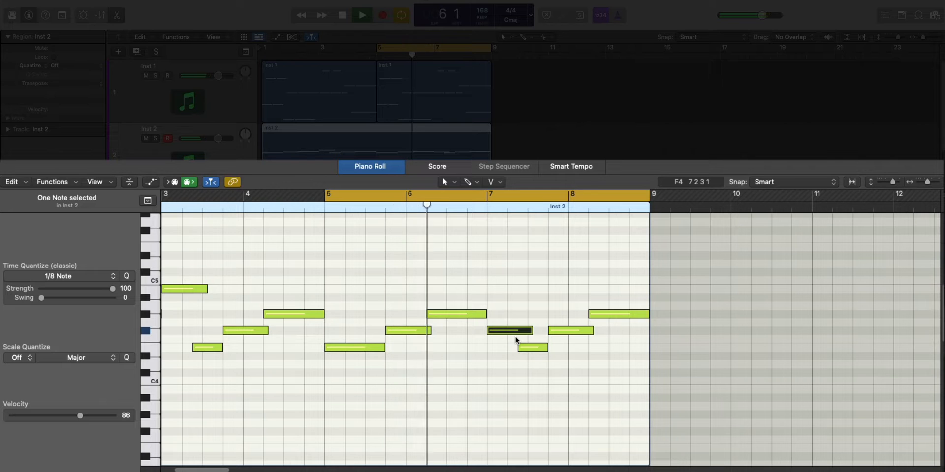
# Copy the F#4 note at bar 7 to G#4 at 7 3 1 1 and listen to the passage.
pyautogui.moveTo(492, 330); pyautogui.dragTo(527, 315)
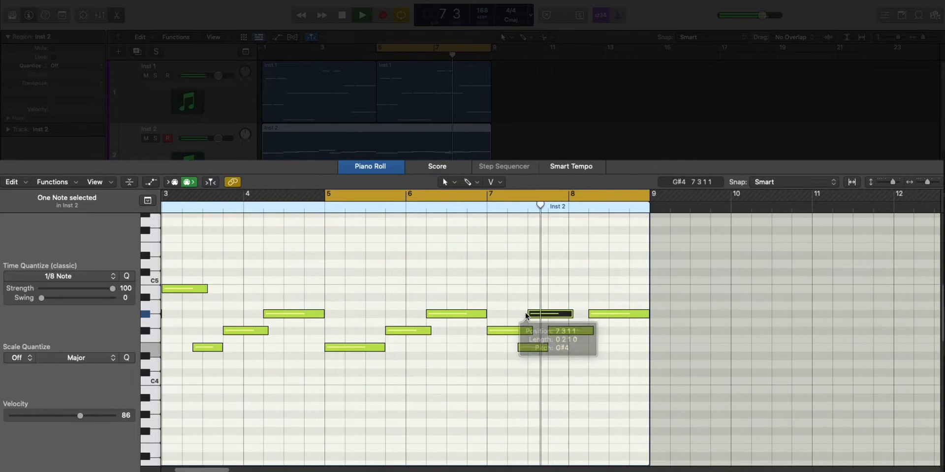
pyautogui.press('super+Right')
pyautogui.press('super+Right')
pyautogui.press('super+Right')
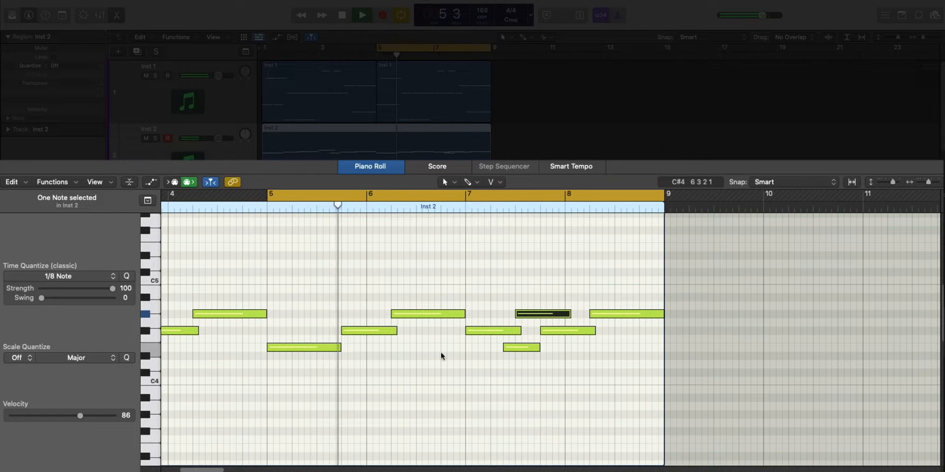
pyautogui.press('space')
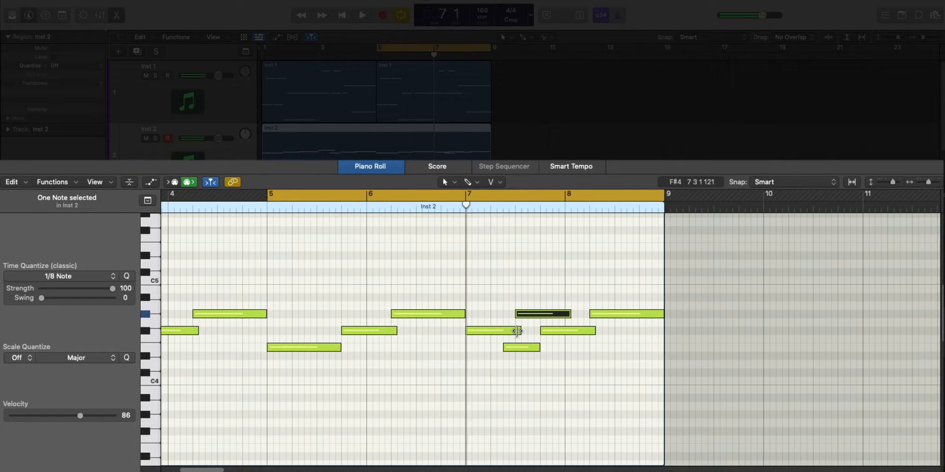
# Shorten the bar 7 F#4 note to 0 1 0 0, add a one-beat G#4 at 7 1 3 1, and cycle bars 7 to 9.
pyautogui.moveTo(517, 331); pyautogui.dragTo(487, 332)
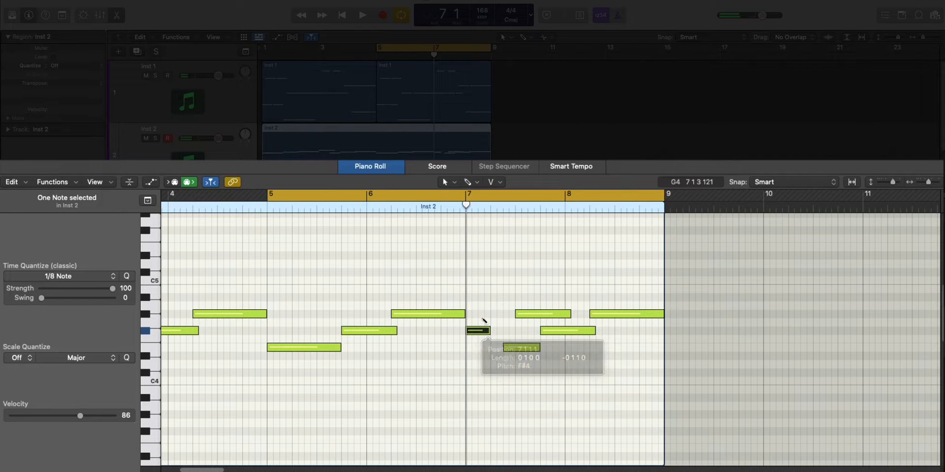
pyautogui.keyDown('super'); pyautogui.click(481, 314); pyautogui.keyUp('super')
pyautogui.moveTo(477, 195); pyautogui.dragTo(652, 218)
pyautogui.press('space')
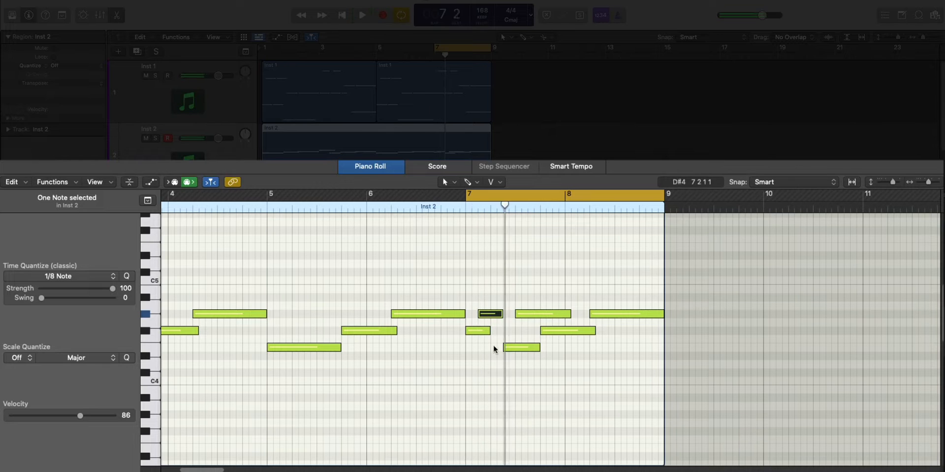
# Move the longer G#4 note in bar 7 to 7 2 3 1 and delete the E4 note below it.
pyautogui.press('space')
pyautogui.moveTo(527, 314); pyautogui.dragTo(516, 314)
pyautogui.press('space')
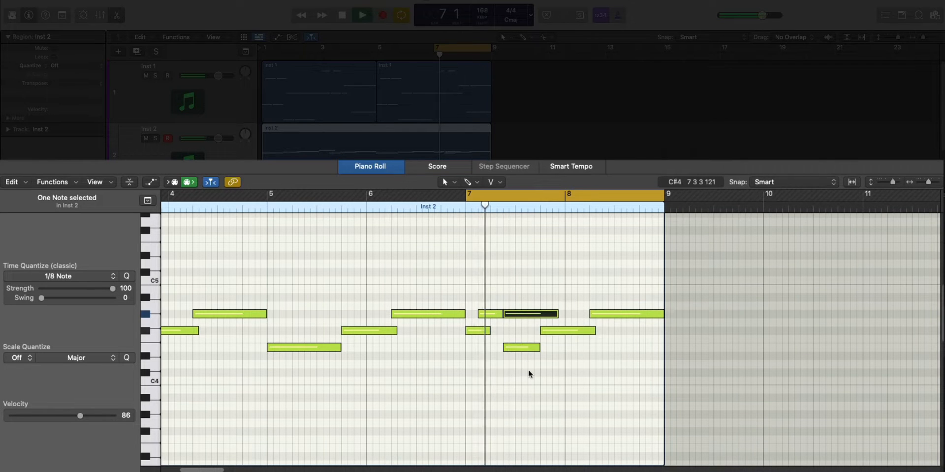
pyautogui.press('space')
pyautogui.click(523, 348)
pyautogui.press('space')
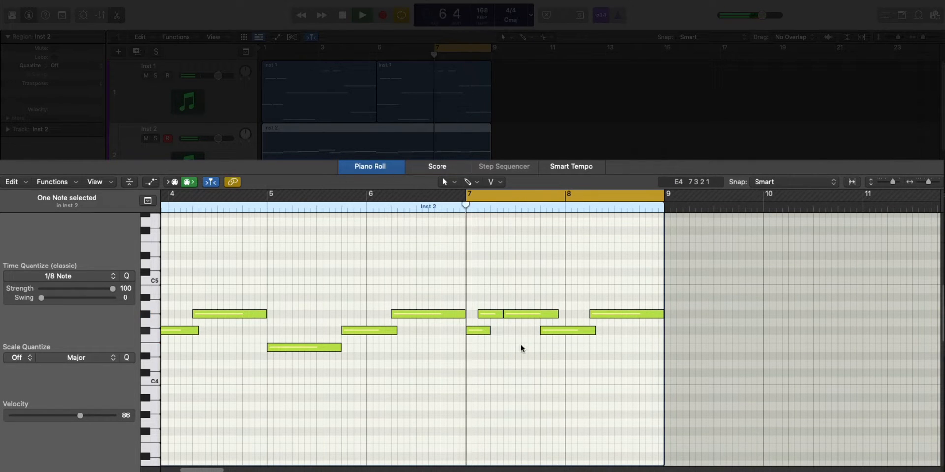
# Raise the F#4 note at 7 4 1 1 to B4 and place an F#4 note of the same length at 7 4 3 1.
pyautogui.press('space')
pyautogui.click(564, 331)
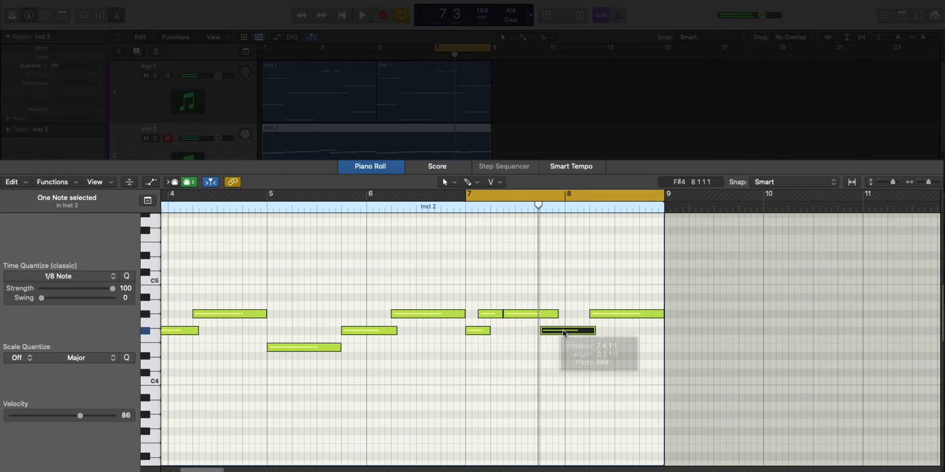
pyautogui.moveTo(564, 332); pyautogui.dragTo(566, 291)
pyautogui.press('space')
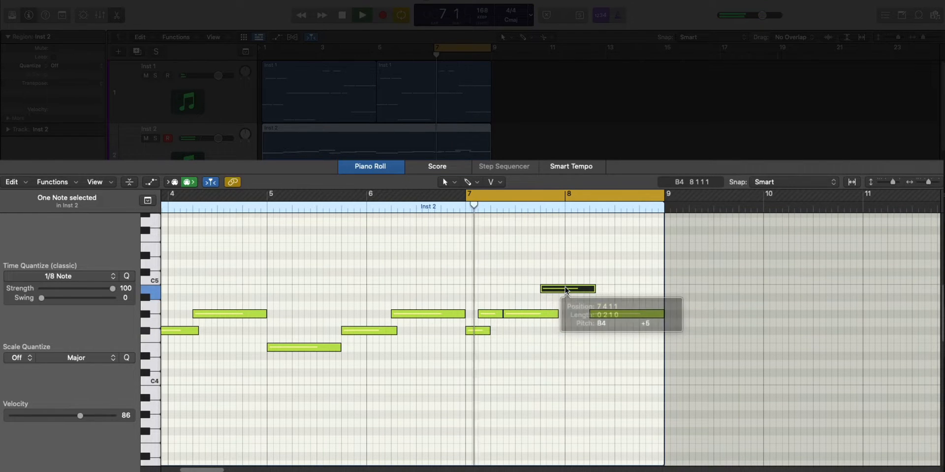
pyautogui.press('space')
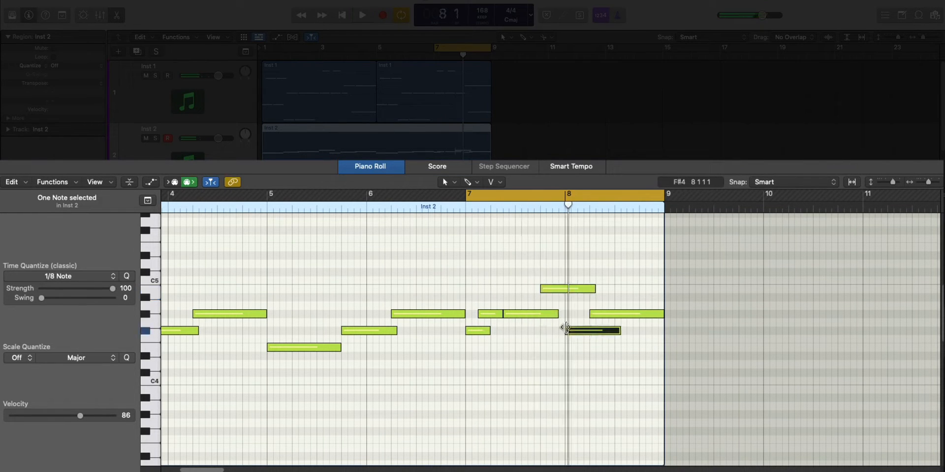
pyautogui.press('space')
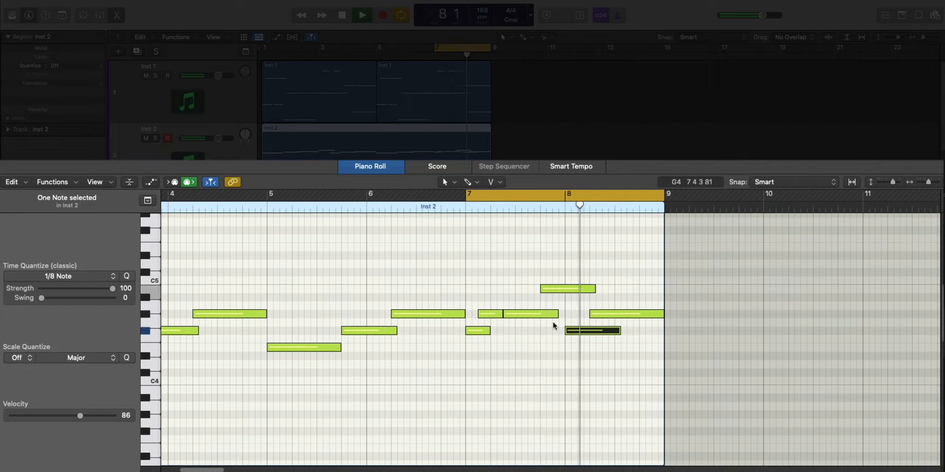
pyautogui.moveTo(574, 330); pyautogui.dragTo(561, 332)
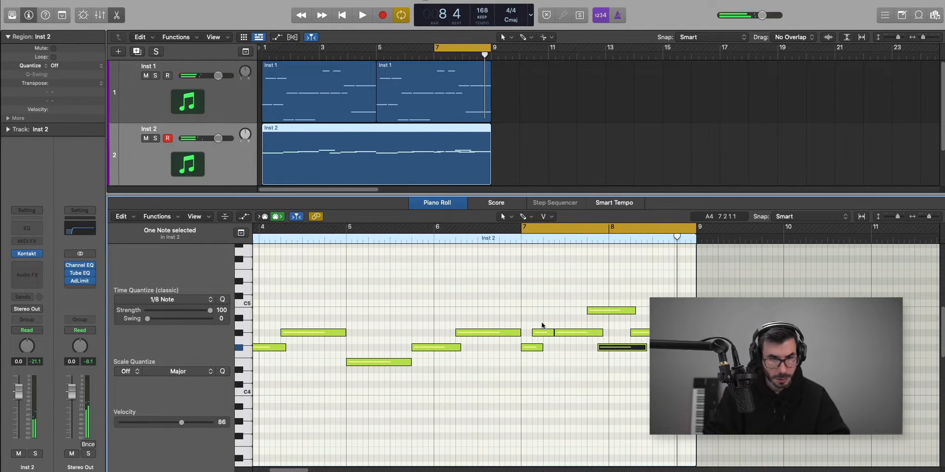
# Close the Piano Roll, select all regions, set the cycle range to span them, and play.
pyautogui.press('e')
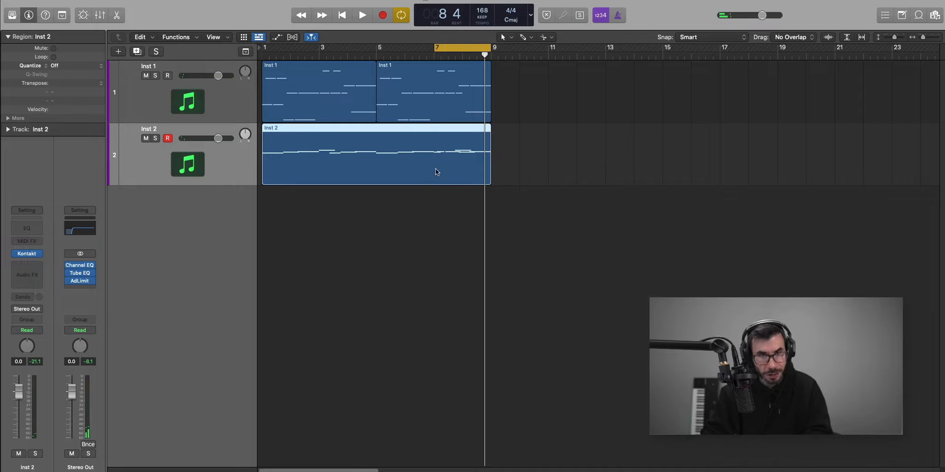
pyautogui.press('super+a')
pyautogui.press('super+u')
pyautogui.press('space')
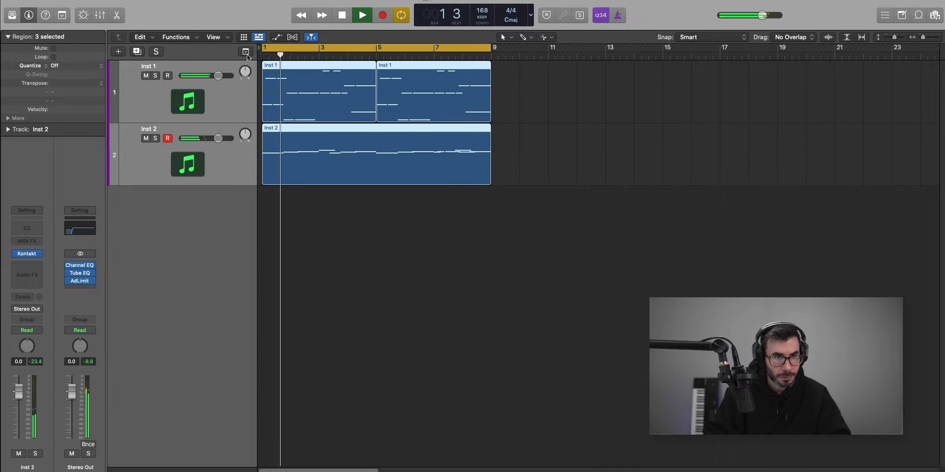
# Lower the volume of both instrument tracks, bringing Inst 2 to -0.7 dB, and enlarge the track view.
pyautogui.moveTo(218, 138); pyautogui.dragTo(215, 139)
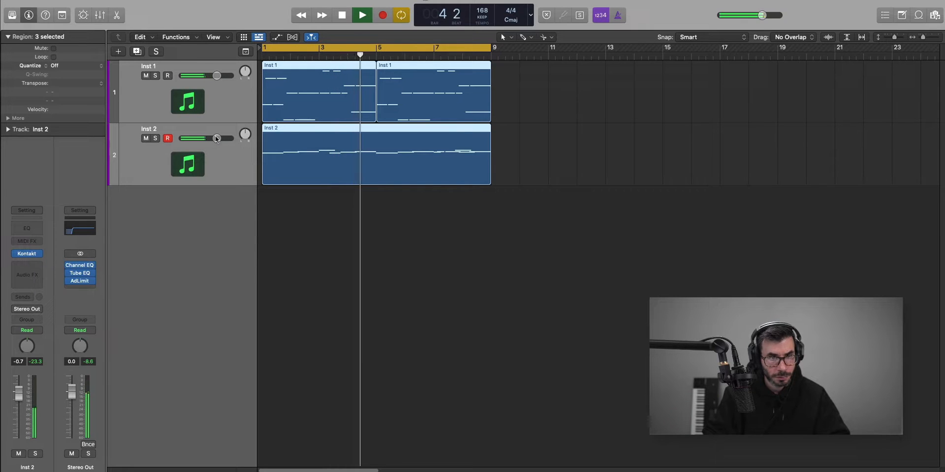
pyautogui.press('super+Down')
pyautogui.press('super+Right')
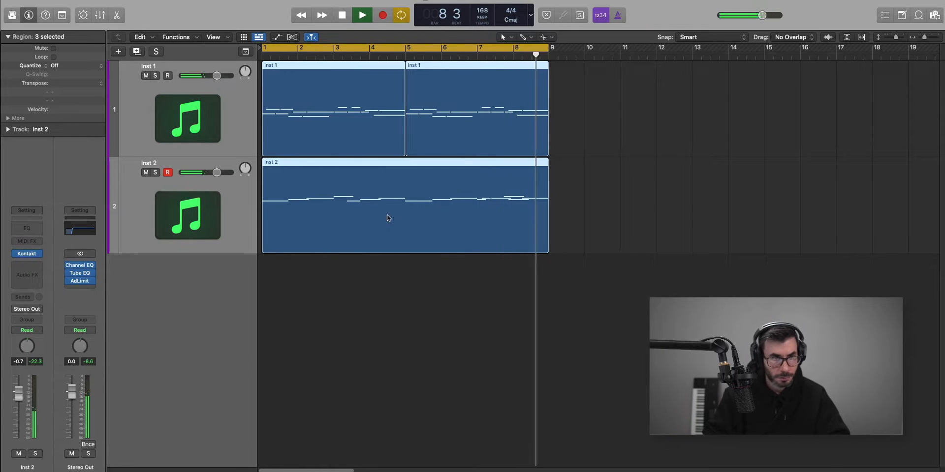
# Stop playback, group both instrument tracks in a summing stack, and insert Guitar Rig 6 FX on the stack.
pyautogui.press('space')
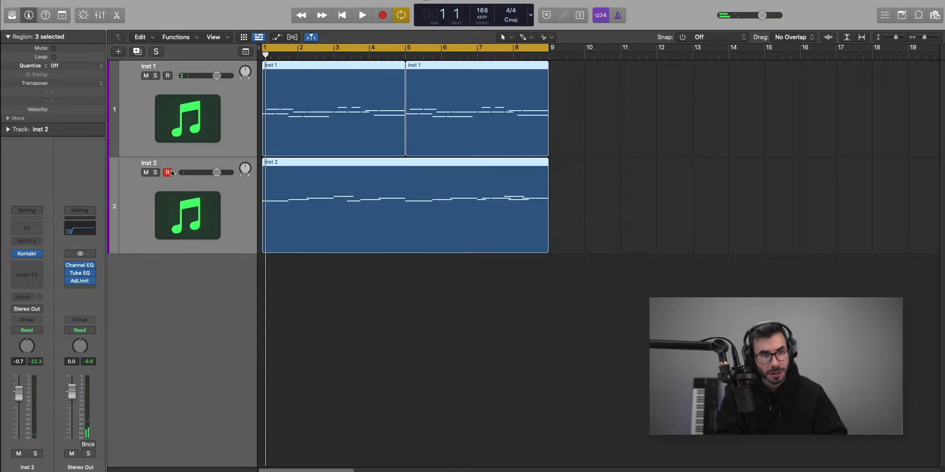
pyautogui.press('super+shift+d')
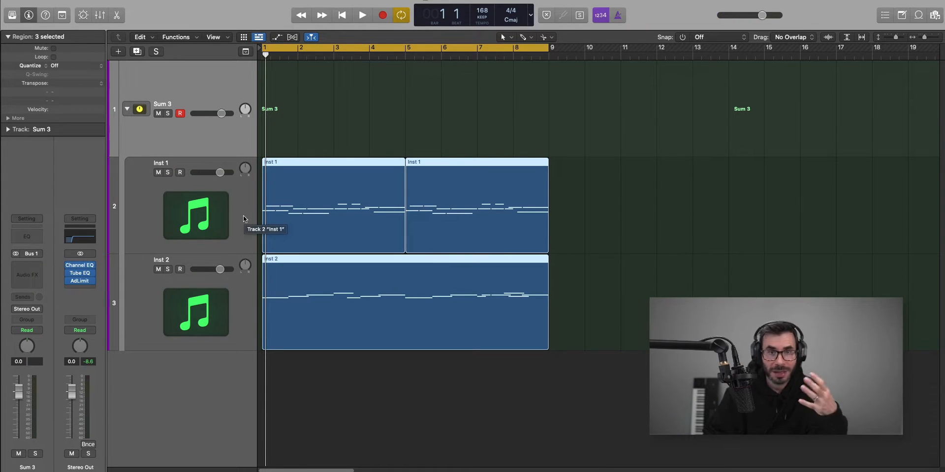
pyautogui.click(40, 267)
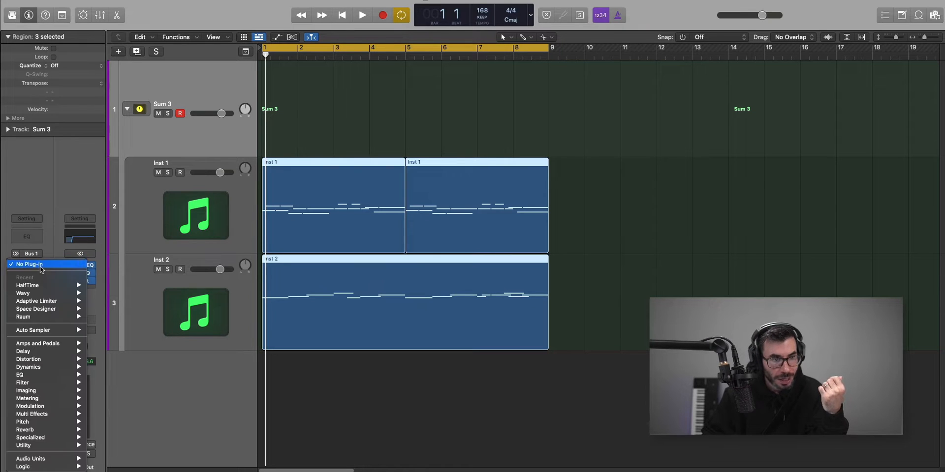
pyautogui.moveTo(55, 462)
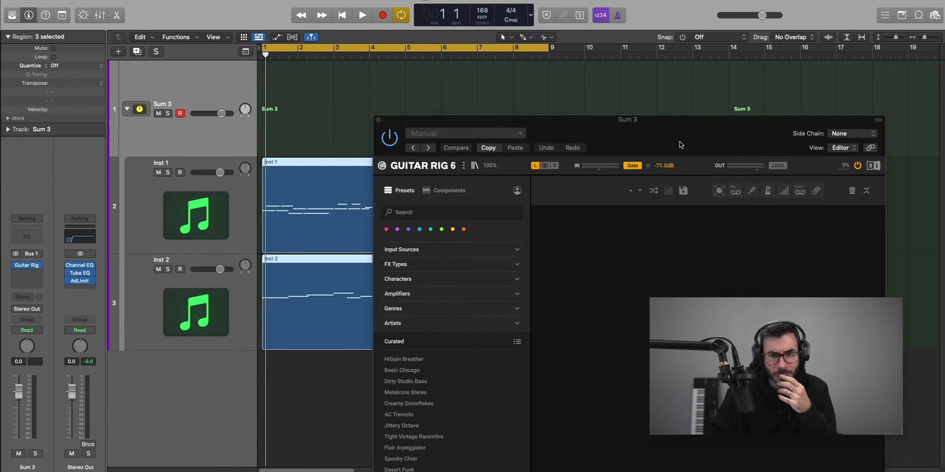
pyautogui.moveTo(679, 142); pyautogui.dragTo(558, 38)
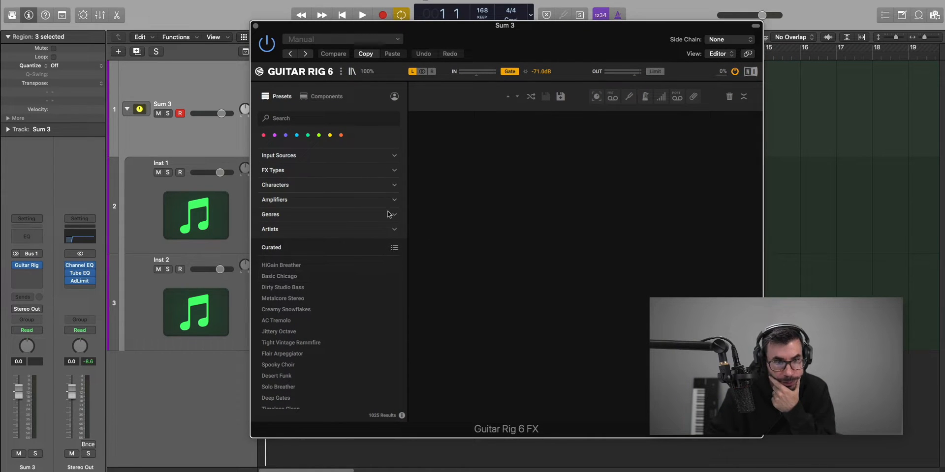
# Filter the Guitar Rig presets by the Clean character, load Dark Wide Open, and play the melody through it.
pyautogui.click(394, 186)
pyautogui.click(269, 197)
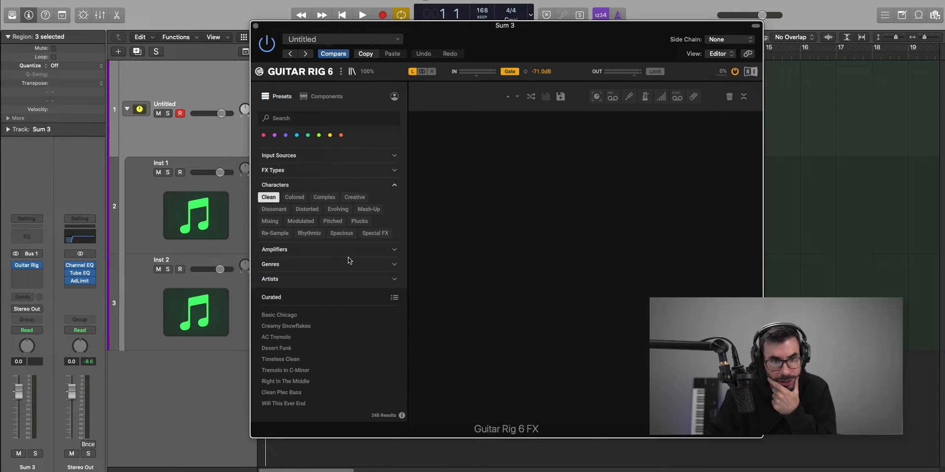
pyautogui.scroll(-3, 345, 370)
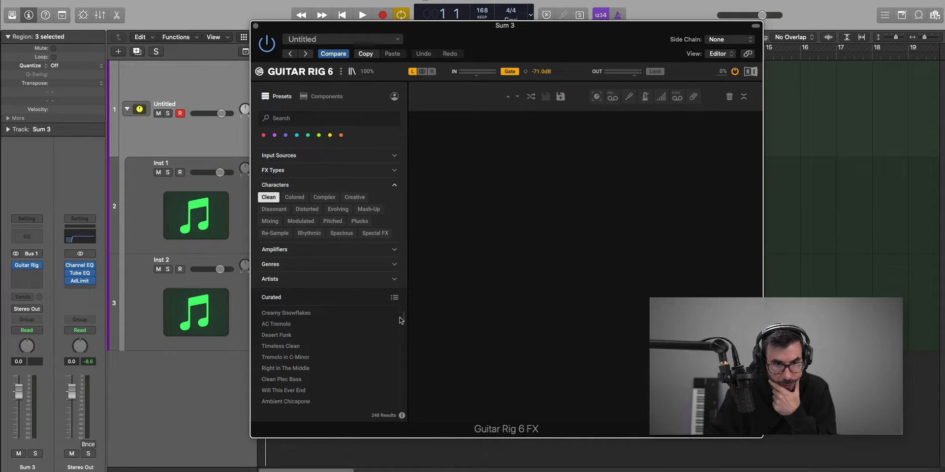
pyautogui.moveTo(403, 319); pyautogui.dragTo(404, 326)
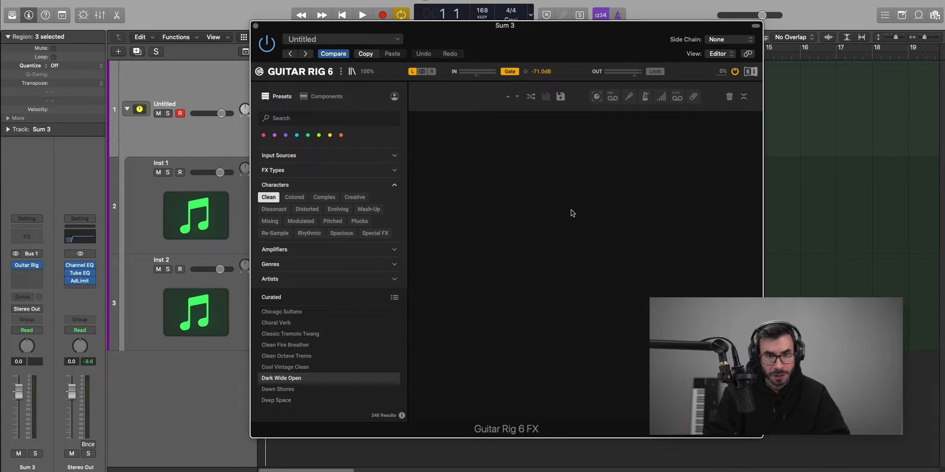
pyautogui.click(311, 379)
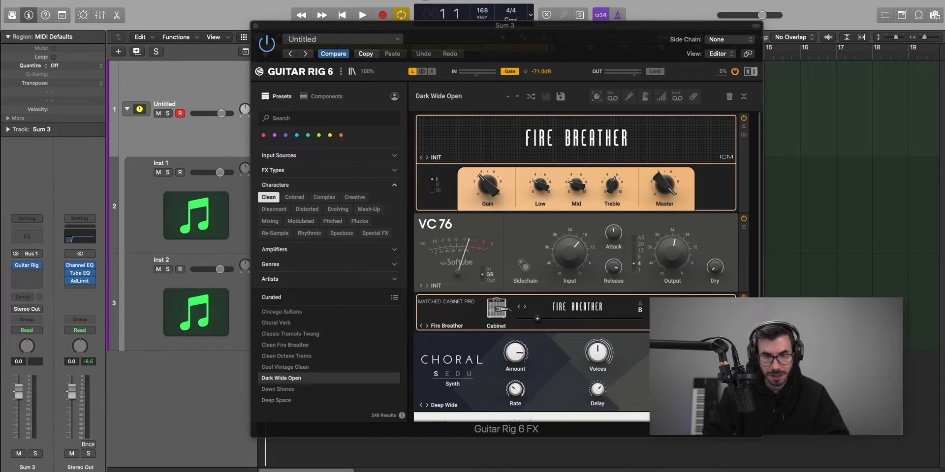
pyautogui.press('space')
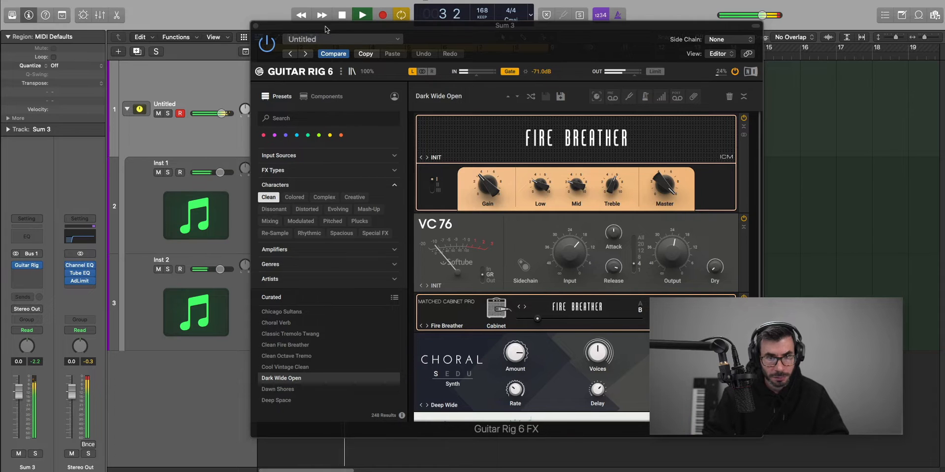
# Lower the summing stack's volume to -13.0 dB, compare the sound with Guitar Rig bypassed, and close the plug-in.
pyautogui.moveTo(325, 28); pyautogui.dragTo(394, 46)
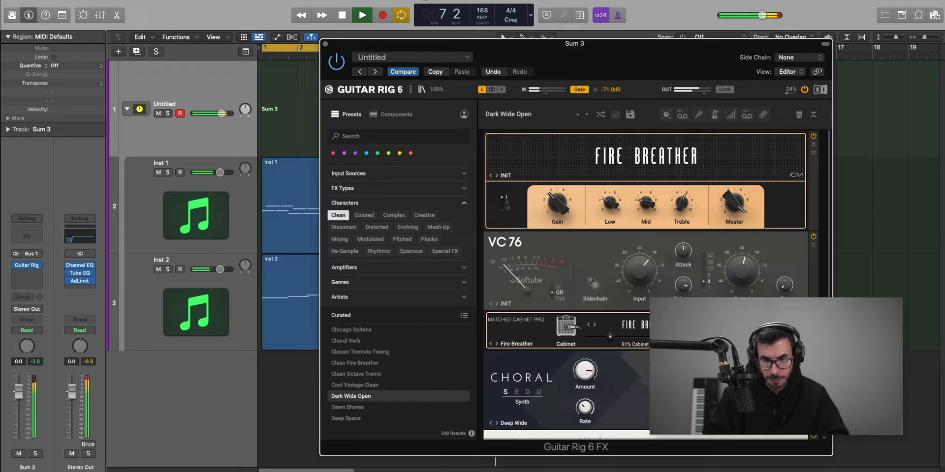
pyautogui.moveTo(221, 113); pyautogui.dragTo(208, 113)
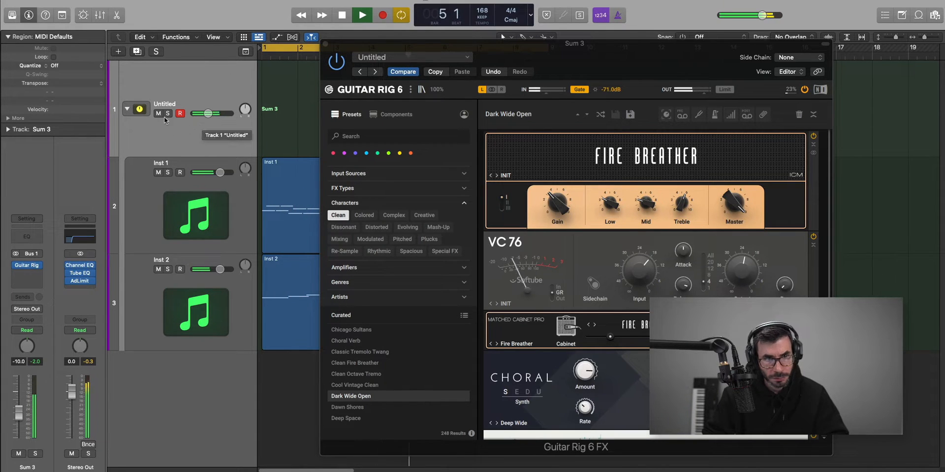
pyautogui.click(336, 63)
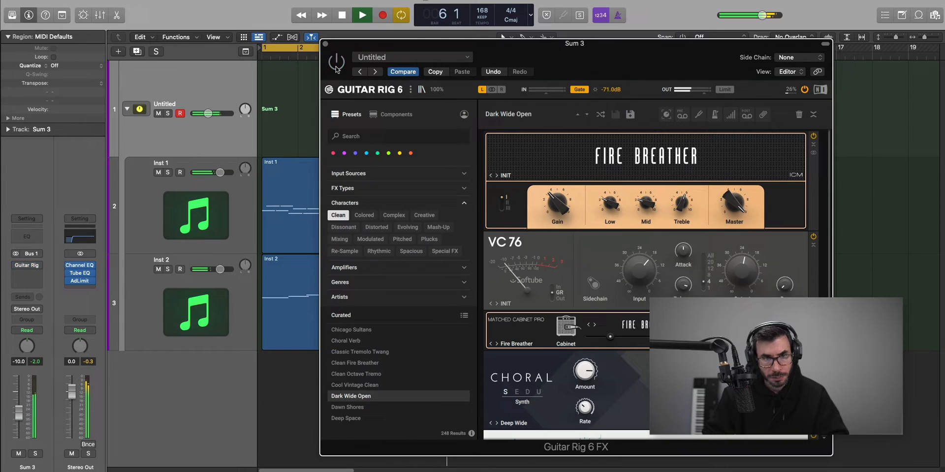
pyautogui.click(326, 45)
pyautogui.moveTo(18, 413); pyautogui.dragTo(19, 423)
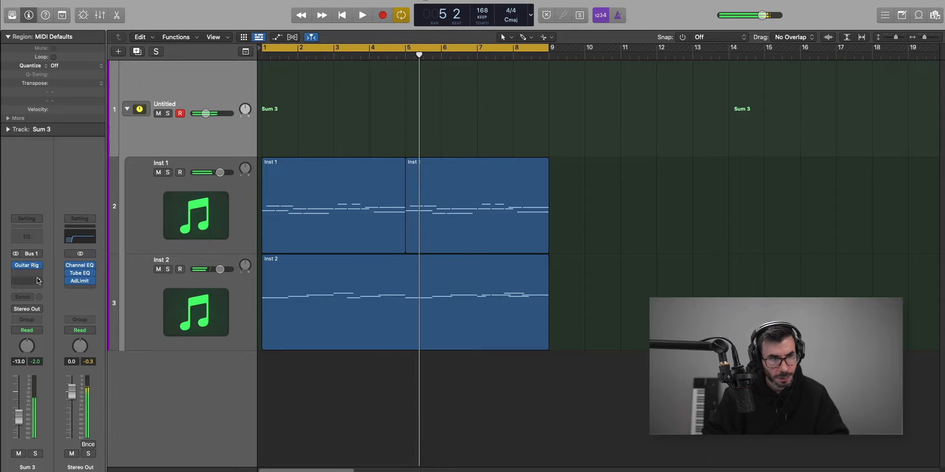
# Insert the Sampld plug-in below Guitar Rig on the summing stack.
pyautogui.click(20, 275)
pyautogui.moveTo(53, 467)
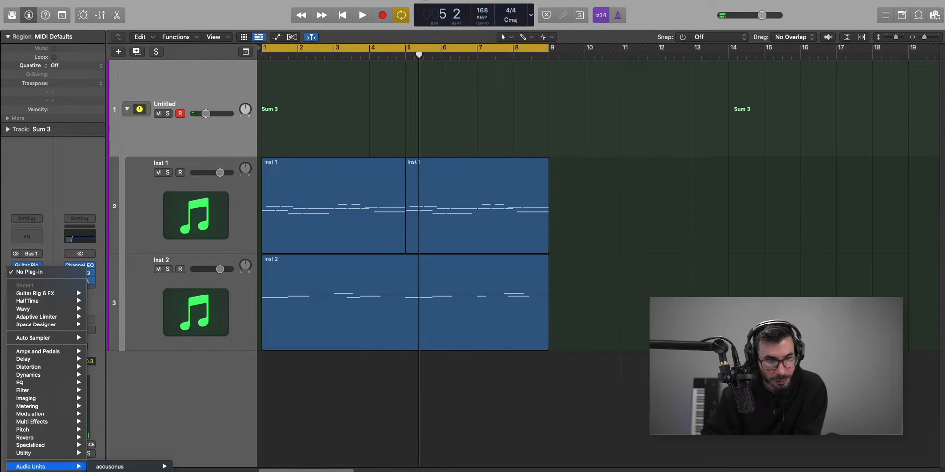
pyautogui.press('Return')
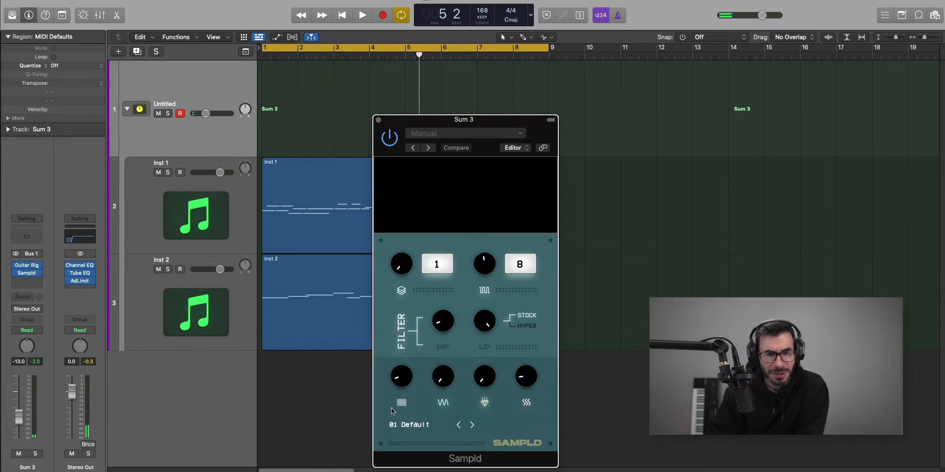
pyautogui.click(401, 293)
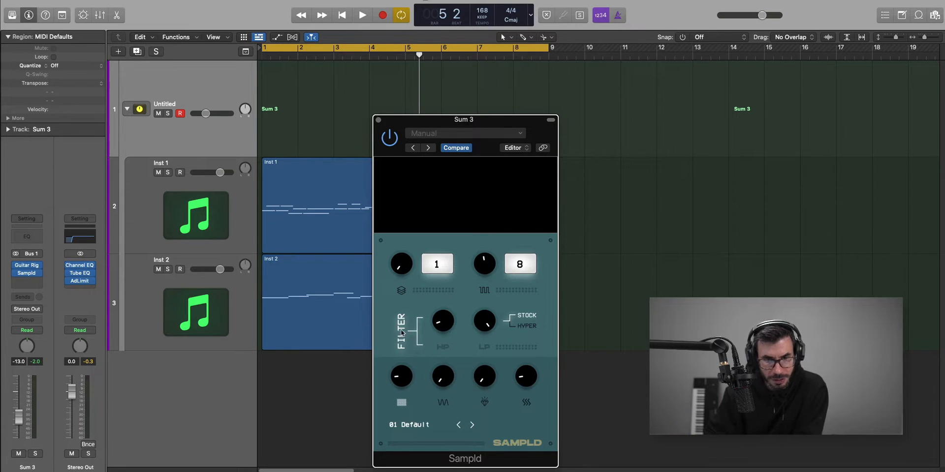
# Turn down Sampld's high-pass and low-pass filters while auditioning the loop, and close the plug-in.
pyautogui.press('space')
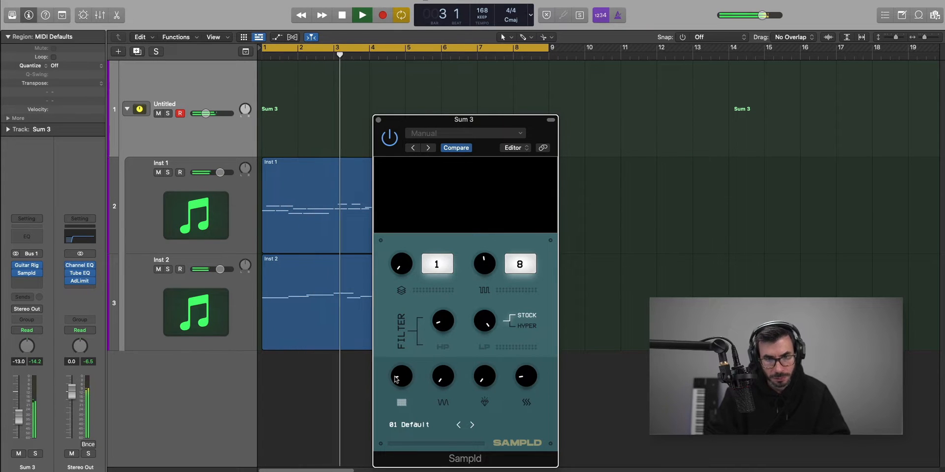
pyautogui.press('space')
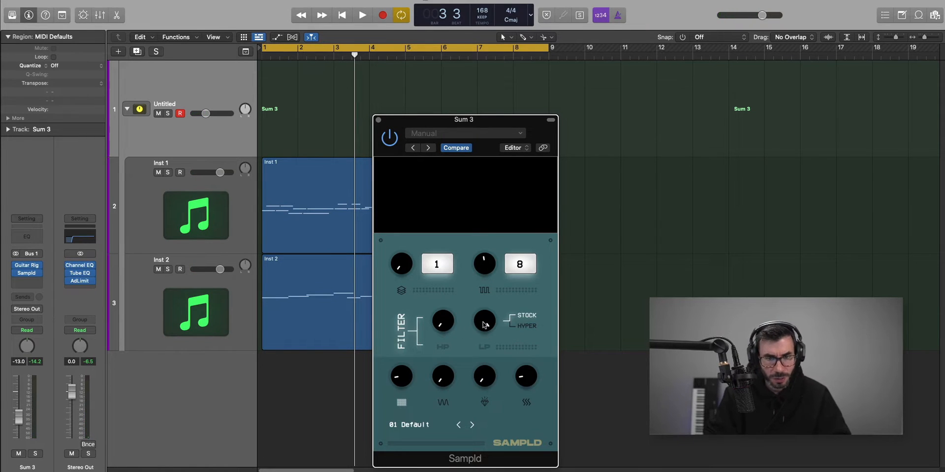
pyautogui.press('space')
pyautogui.moveTo(478, 328); pyautogui.dragTo(498, 296)
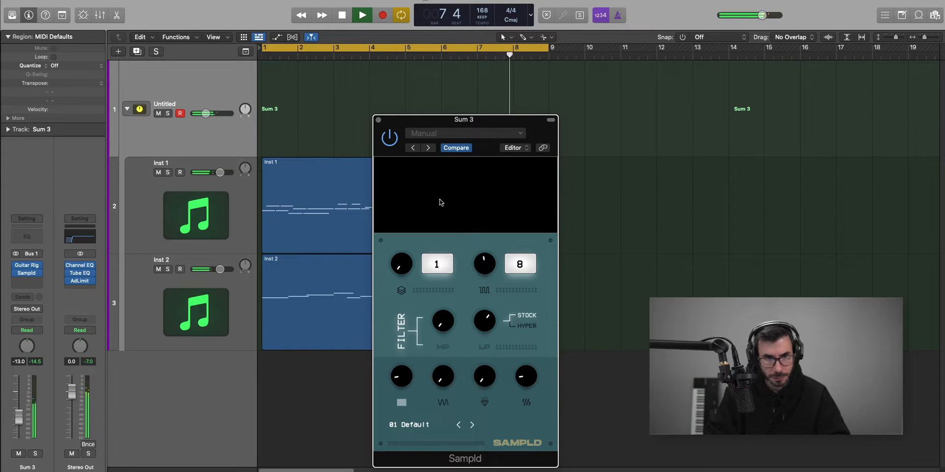
pyautogui.click(378, 120)
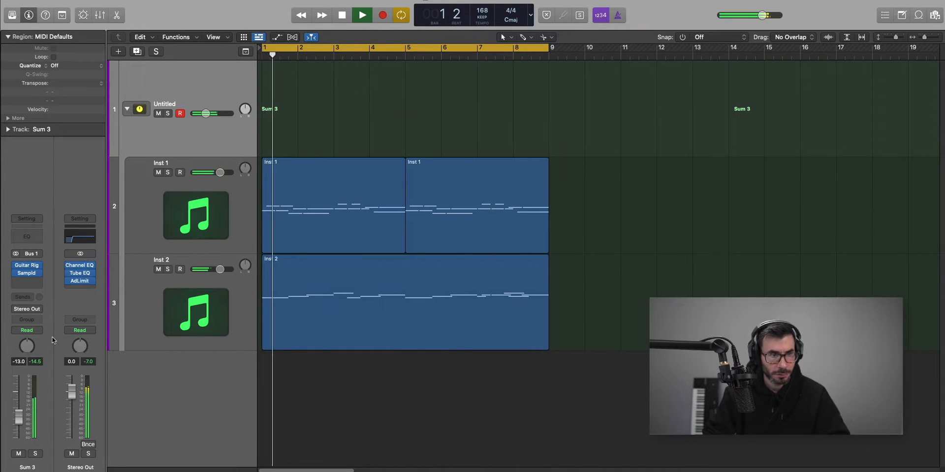
# Add one new software instrument track with an empty channel strip and lower the summing stack's volume to -15.0 dB.
pyautogui.press('space')
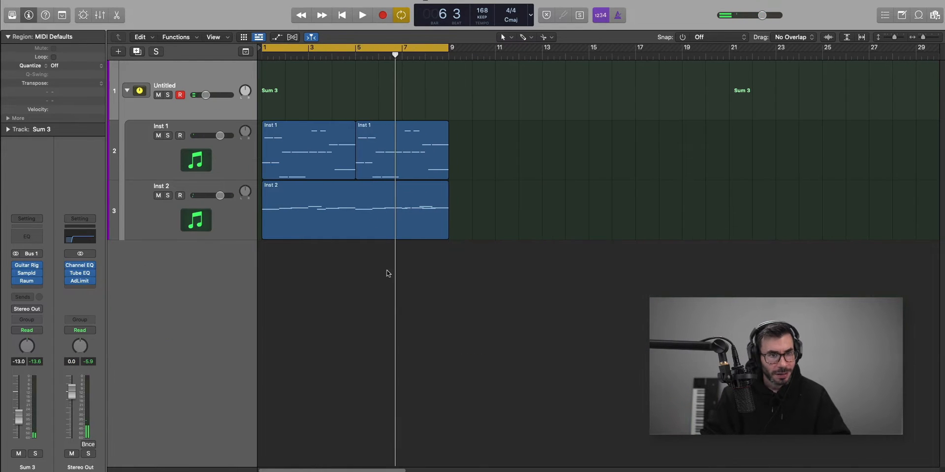
pyautogui.click(118, 51)
pyautogui.press('Return')
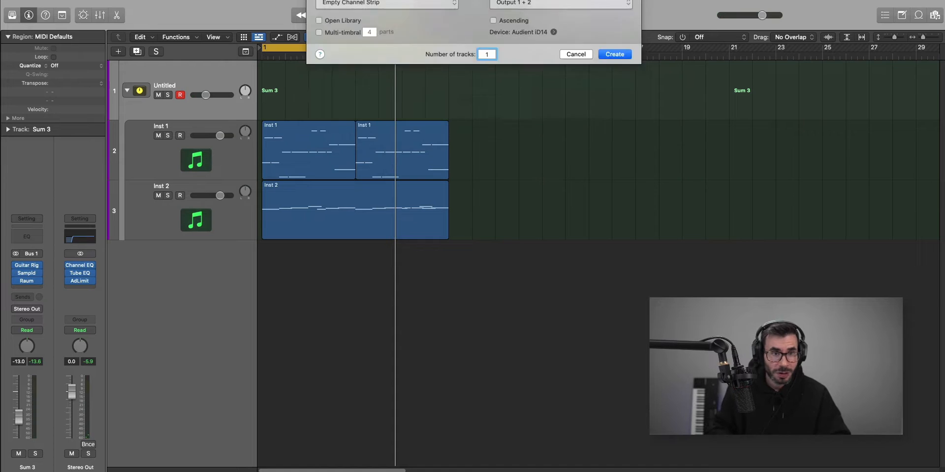
pyautogui.moveTo(209, 95); pyautogui.dragTo(207, 95)
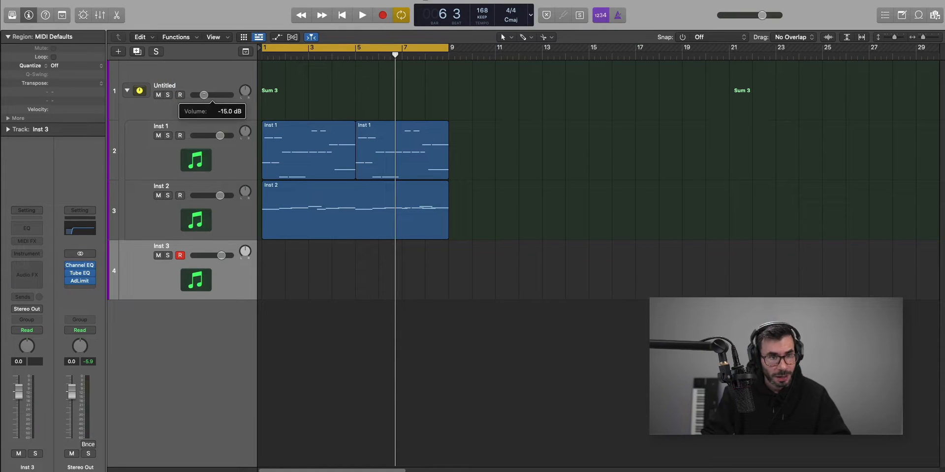
# Load the Black Hearted Drum Kit user patch on the new track and expand its stack to show the individual drums.
pyautogui.click(12, 15)
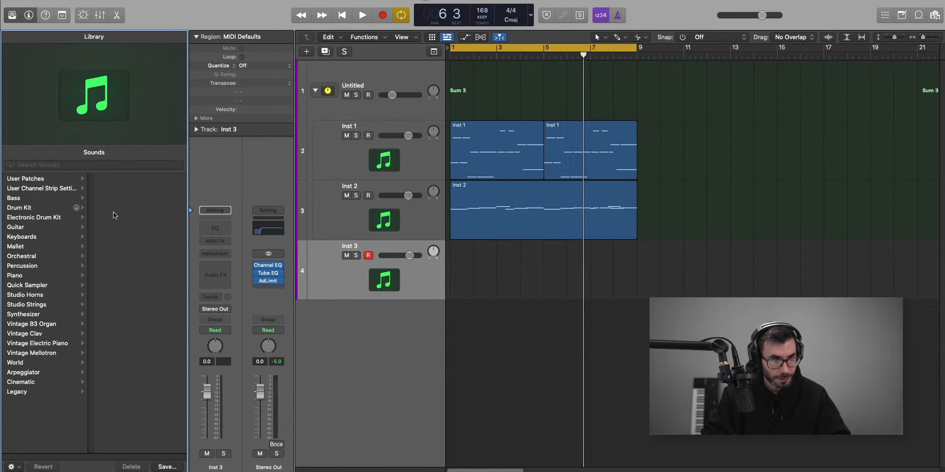
pyautogui.click(47, 180)
pyautogui.scroll(-3, 163, 325)
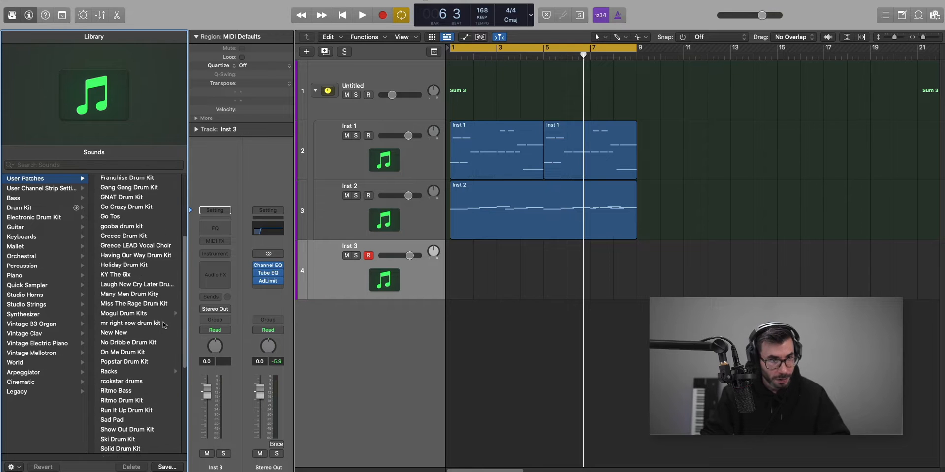
pyautogui.scroll(3, 163, 325)
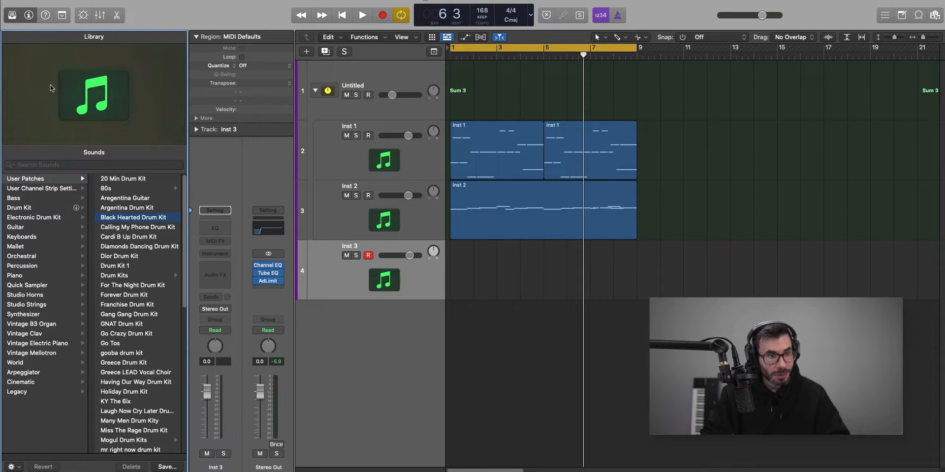
pyautogui.press('y')
pyautogui.click(127, 271)
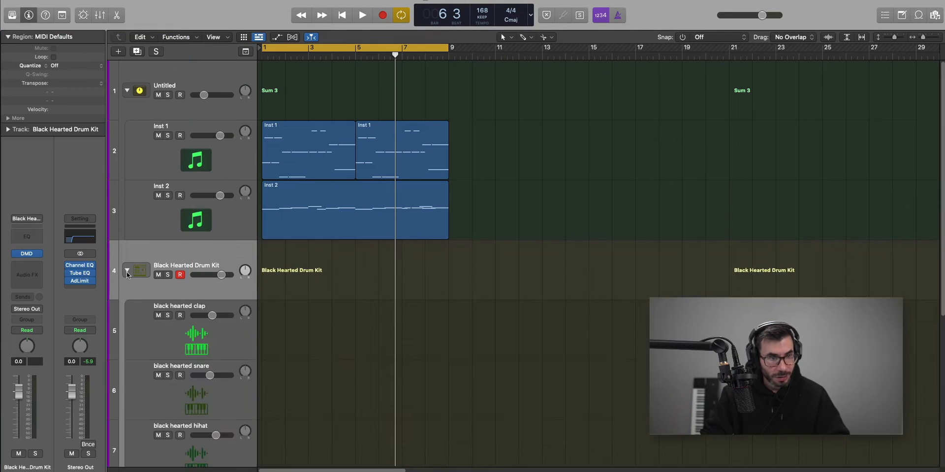
# Create a pattern region at bar 1 on the clap track, activate step 9, and play it.
pyautogui.rightClick(279, 325)
pyautogui.click(292, 335)
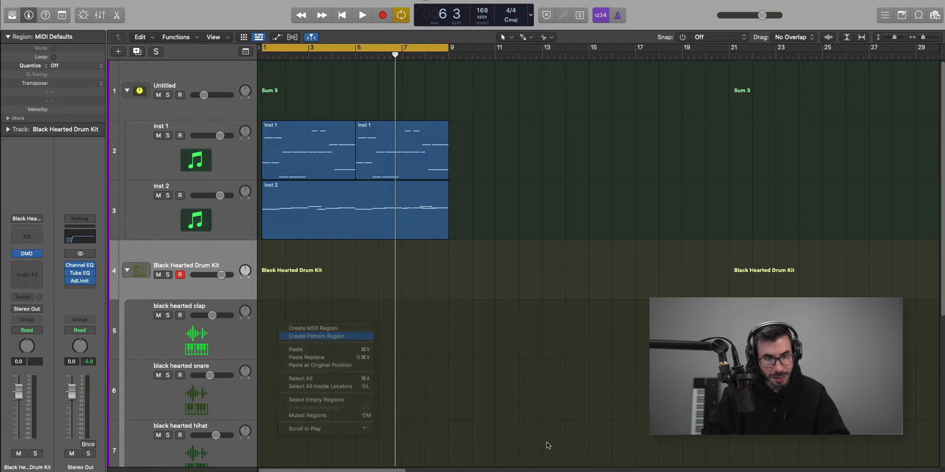
pyautogui.click(605, 254)
pyautogui.press('space')
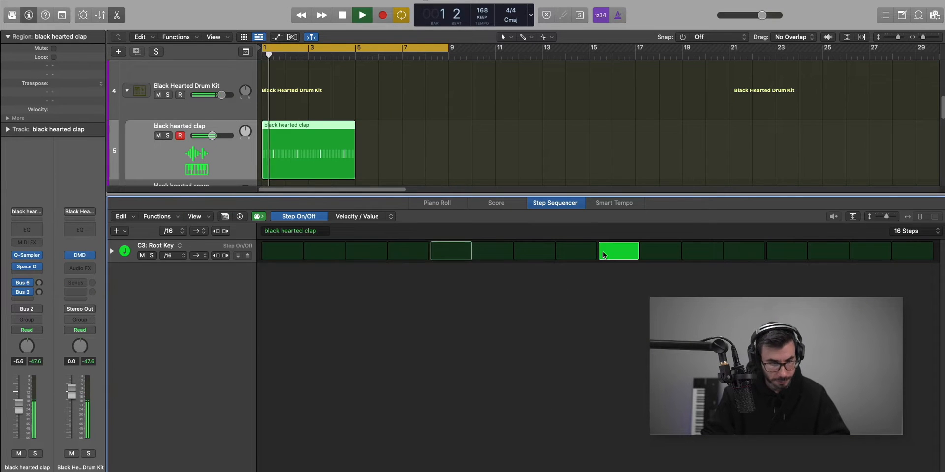
# Close the Step Sequencer, repeat the clap region to fill bars 5 to 8, and stop playback.
pyautogui.press('x')
pyautogui.press('x')
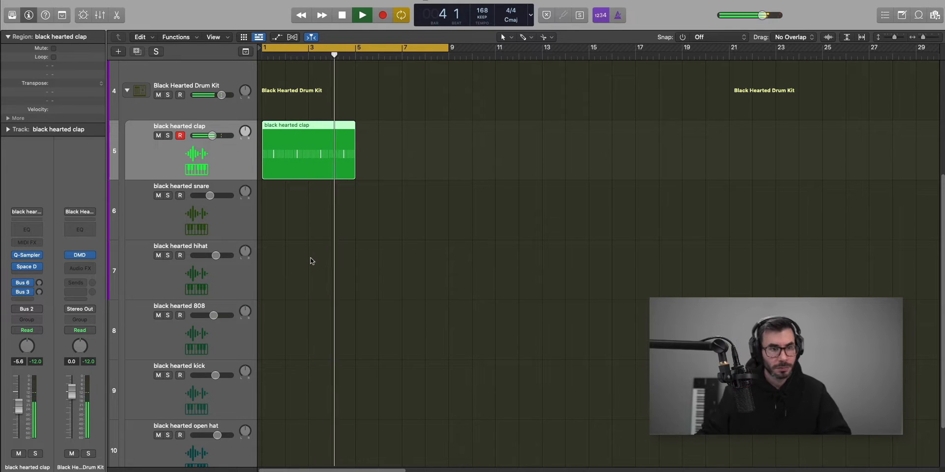
pyautogui.press('super+r')
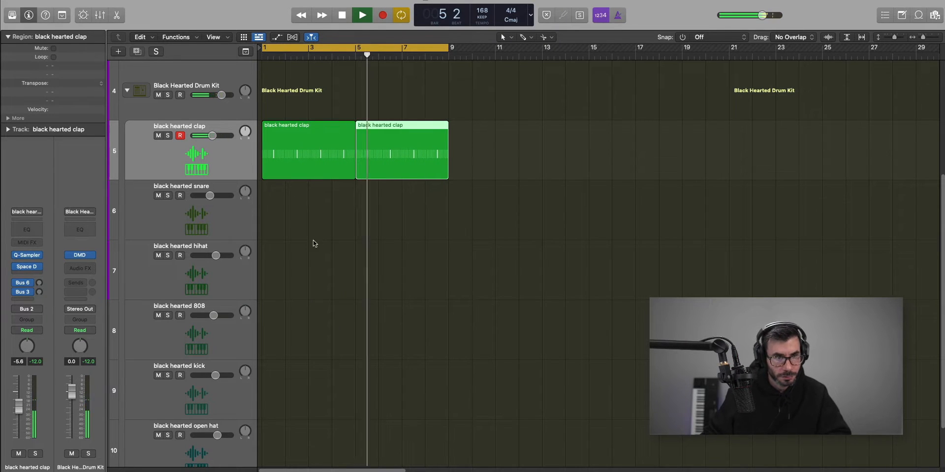
pyautogui.press('space')
# Create a MIDI region at bar 1 on the snare track, extend it to four bars, and open it in the Piano Roll.
pyautogui.rightClick(270, 222)
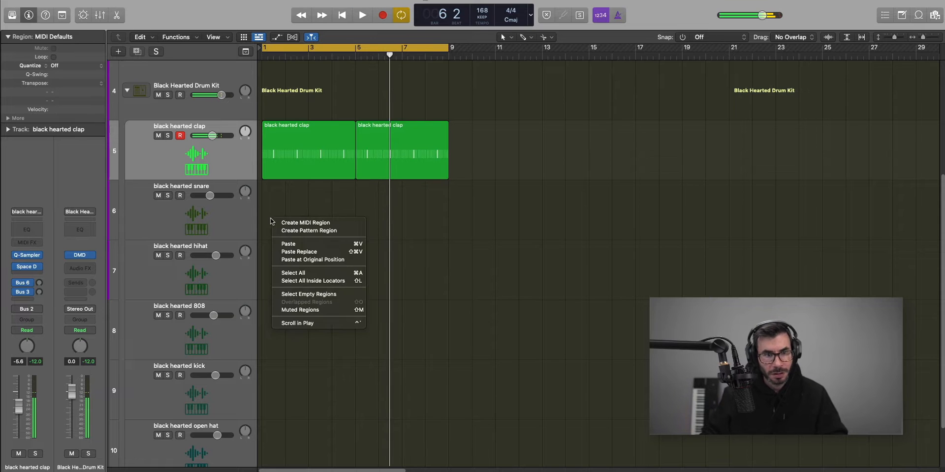
pyautogui.click(301, 222)
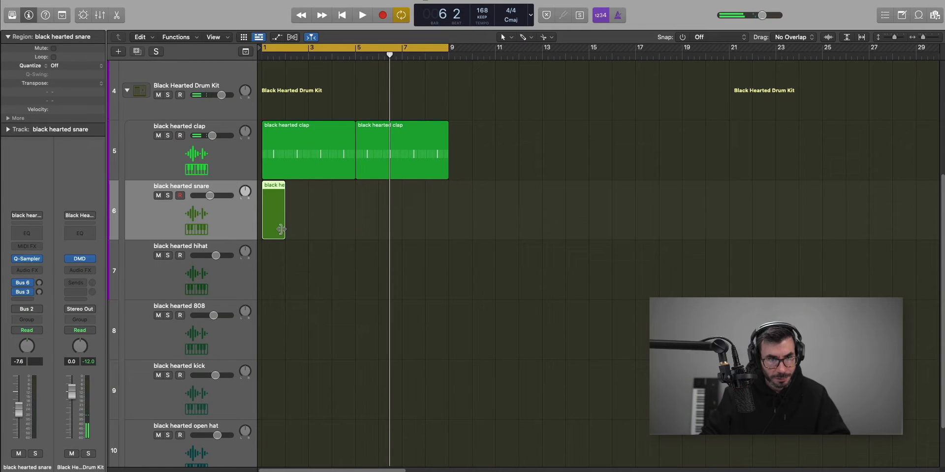
pyautogui.moveTo(283, 233); pyautogui.dragTo(355, 234)
pyautogui.press('p')
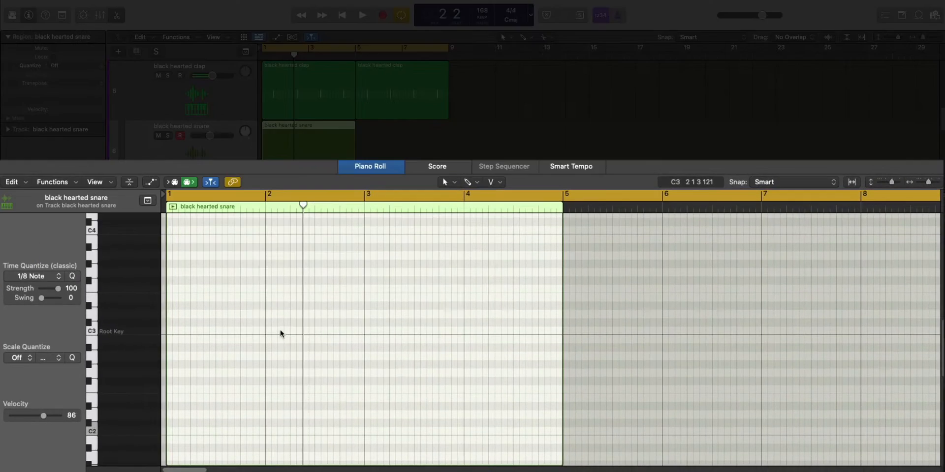
# Place C3 snare notes at 2 1 3, 3 4 3 and 4 1 3, shortening the last two to a sixteenth, and play them.
pyautogui.press('space')
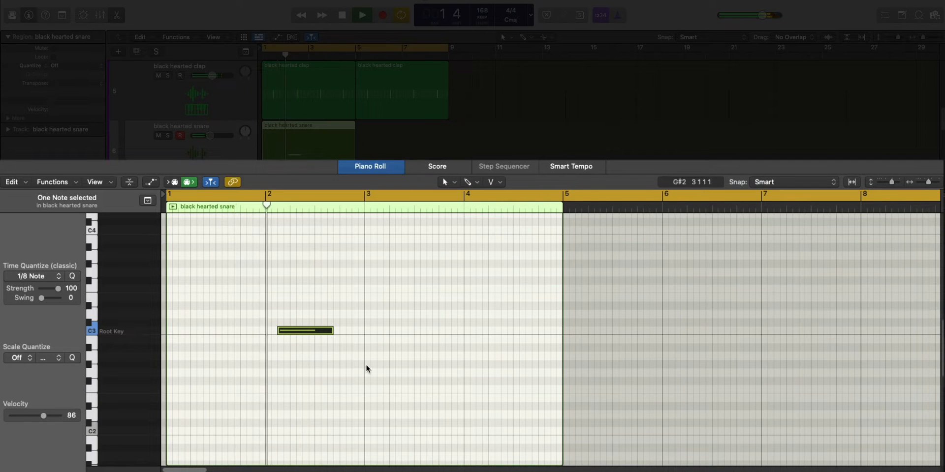
pyautogui.keyDown('super'); pyautogui.click(455, 334); pyautogui.keyUp('super')
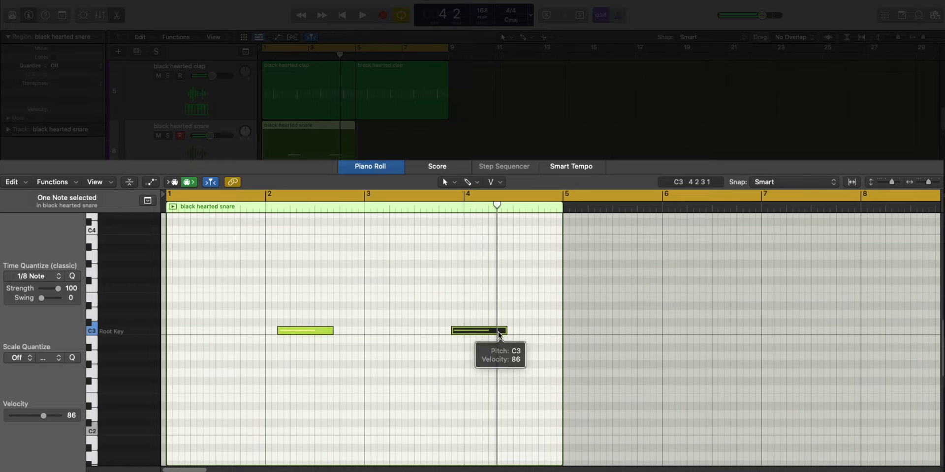
pyautogui.moveTo(500, 330); pyautogui.dragTo(458, 331)
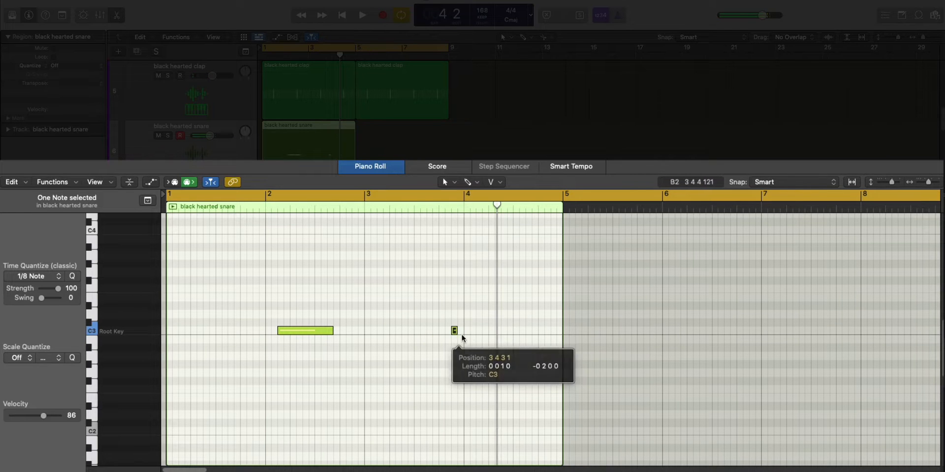
pyautogui.keyDown('super'); pyautogui.click(476, 333); pyautogui.keyUp('super')
pyautogui.press('space')
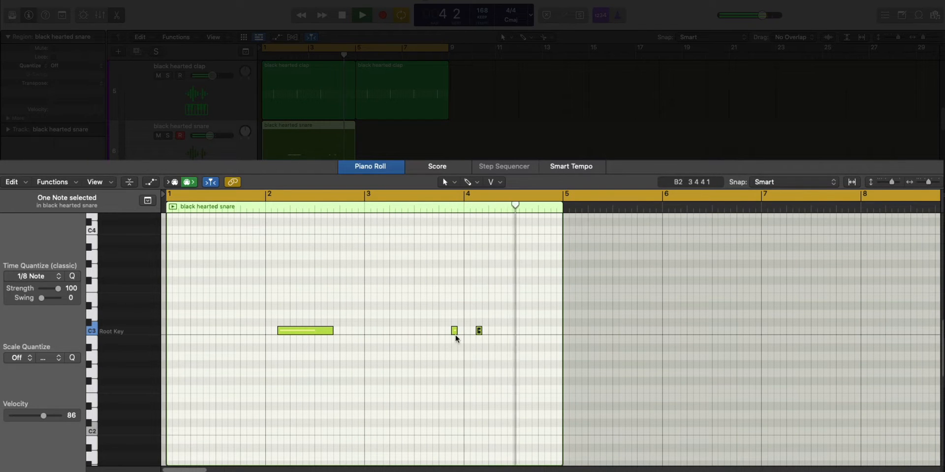
# Repeat the snare region to fill bars 5 to 8, close the lower editor, and stop playback.
pyautogui.press('super+r')
pyautogui.press('x')
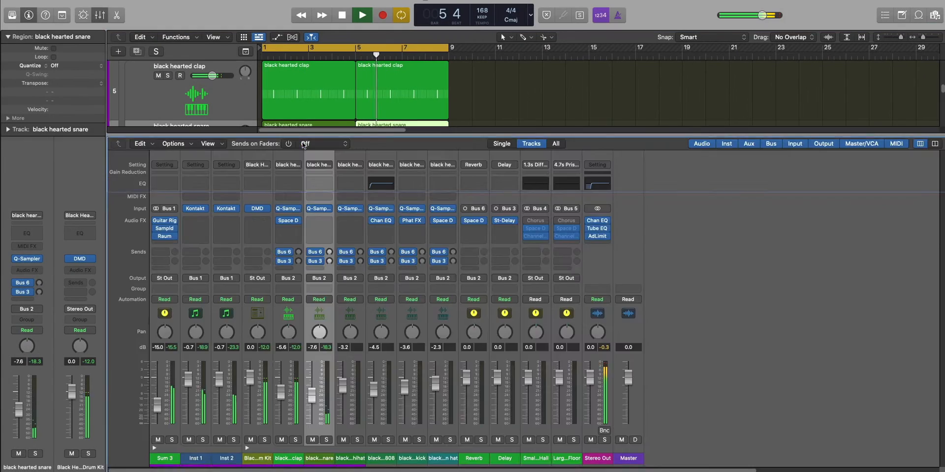
pyautogui.press('x')
pyautogui.press('space')
# Create a hi-hat pattern region at bar 1 with all 16 steps active at the /8 rate, and play it.
pyautogui.rightClick(277, 217)
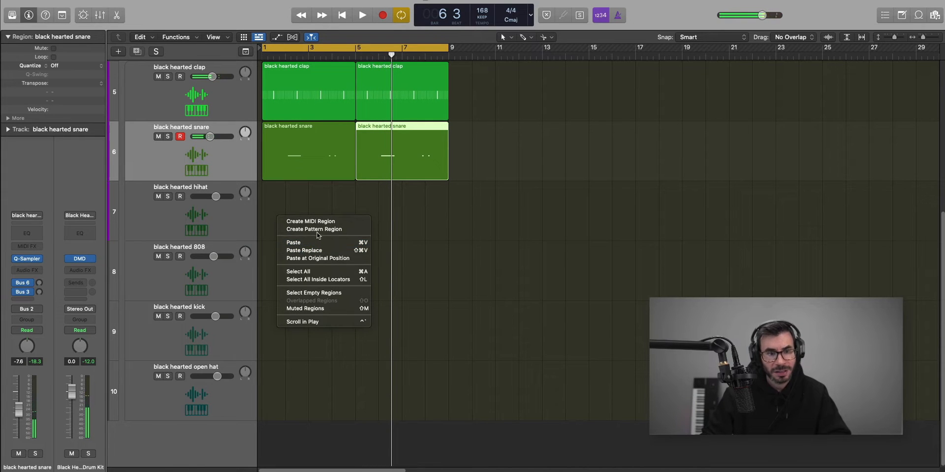
pyautogui.click(318, 230)
pyautogui.moveTo(285, 251); pyautogui.dragTo(870, 250)
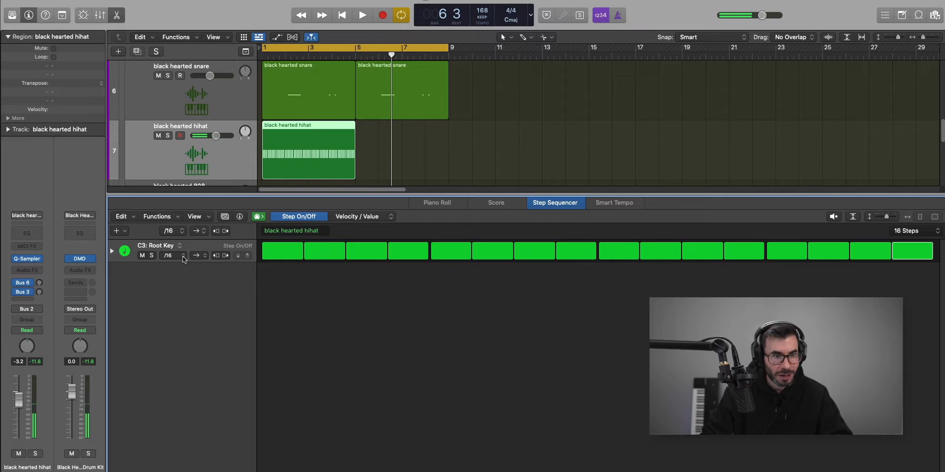
pyautogui.click(182, 256)
pyautogui.click(182, 248)
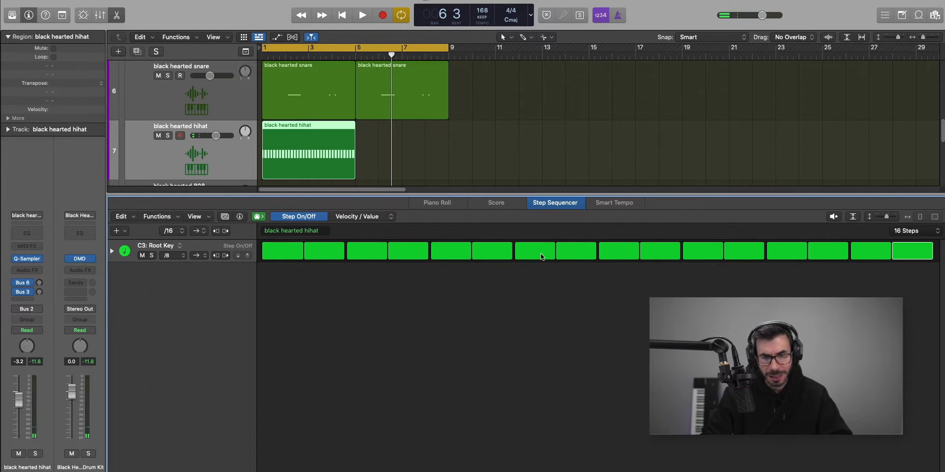
pyautogui.press('space')
pyautogui.press('x')
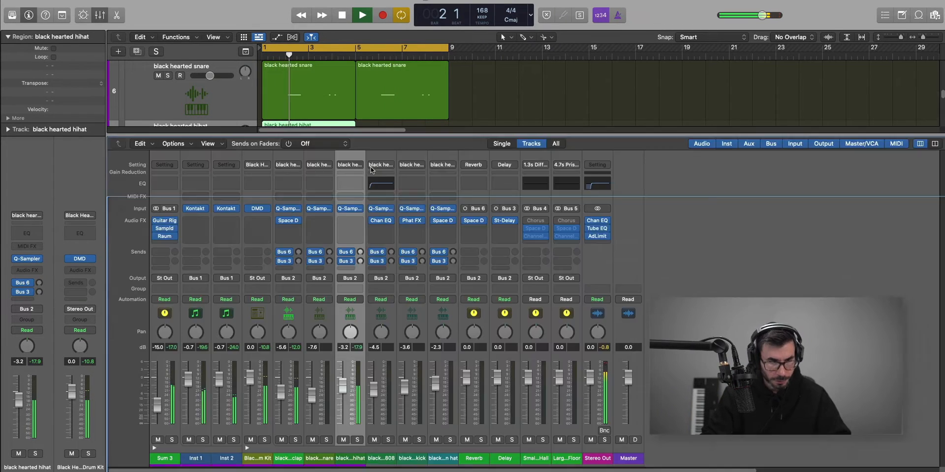
pyautogui.press('x')
pyautogui.press('space')
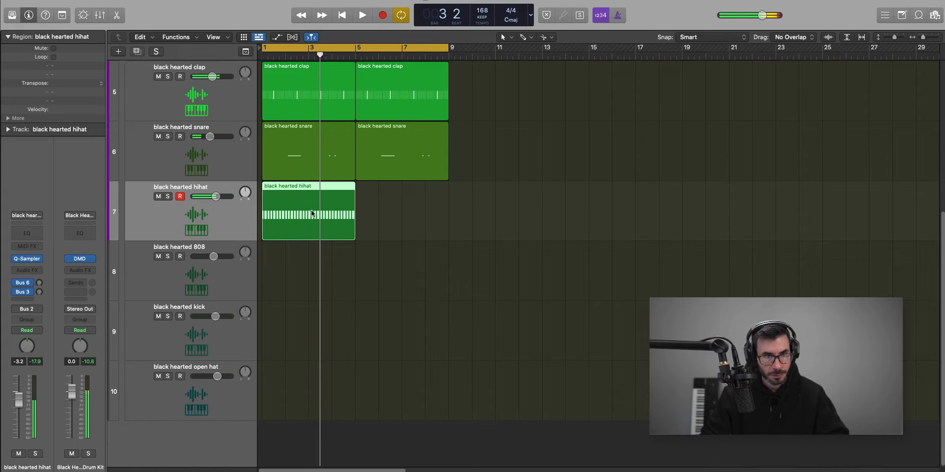
# Convert the hi-hat pattern region to a MIDI region and open it in the Piano Roll.
pyautogui.rightClick(312, 215)
pyautogui.click(355, 217)
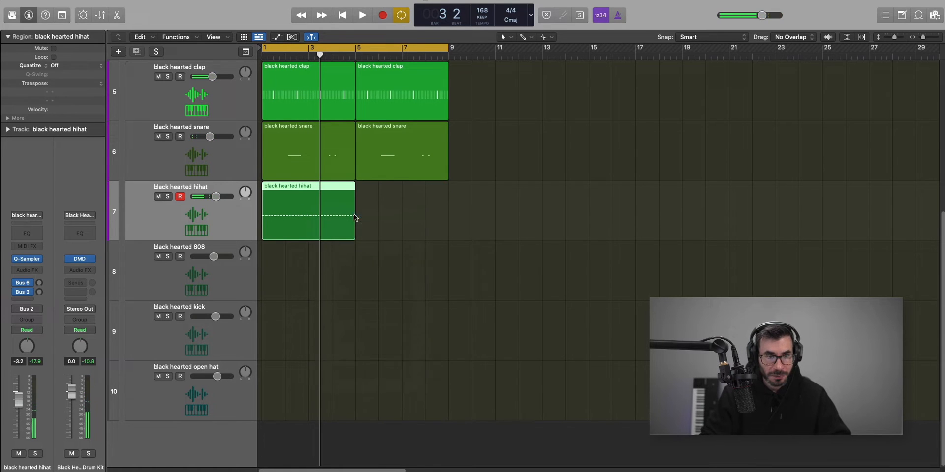
pyautogui.doubleClick(294, 206)
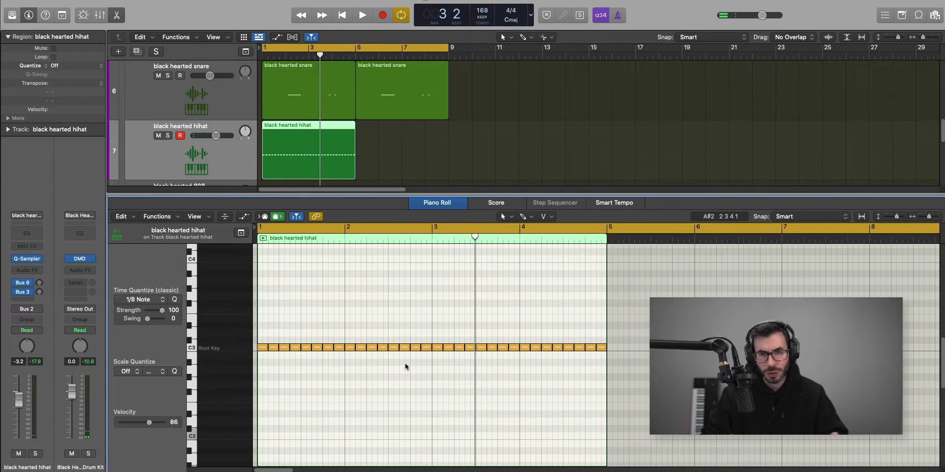
# Replace the second hi-hat note with three 1/16 Triplet (1/24) notes and raise them to D#3.
pyautogui.scroll(5, 405, 366)
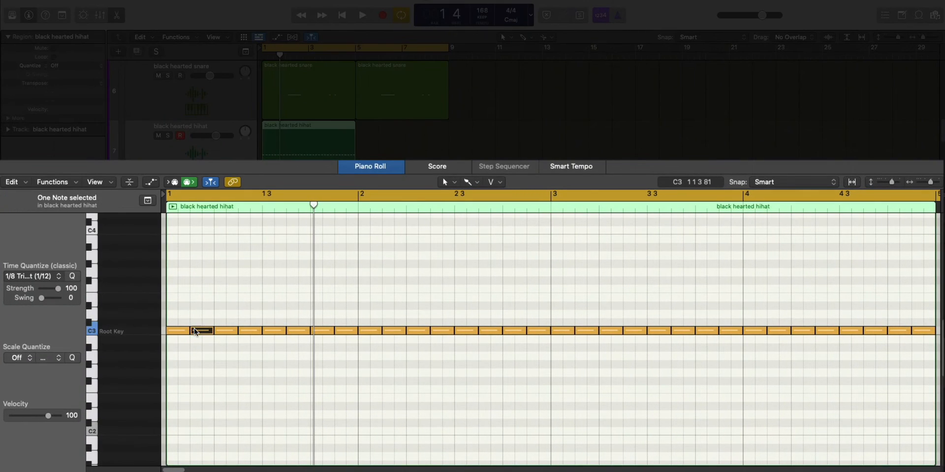
pyautogui.press('Delete')
pyautogui.click(36, 280)
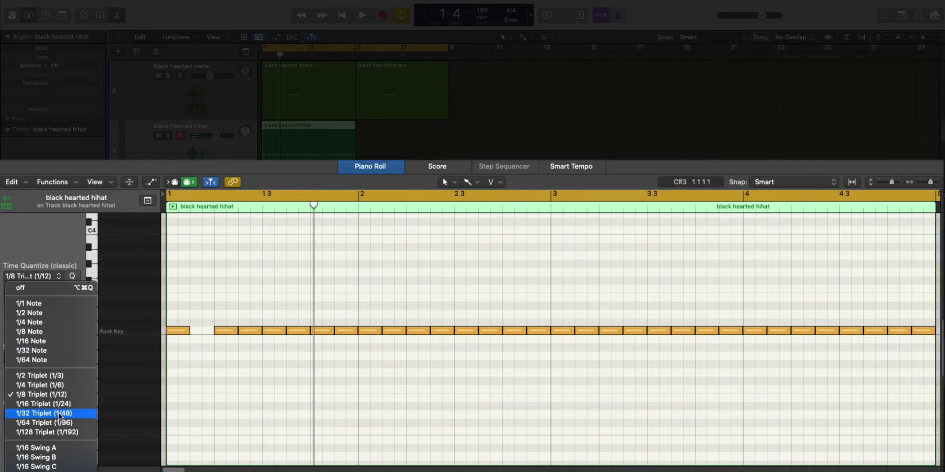
pyautogui.click(46, 404)
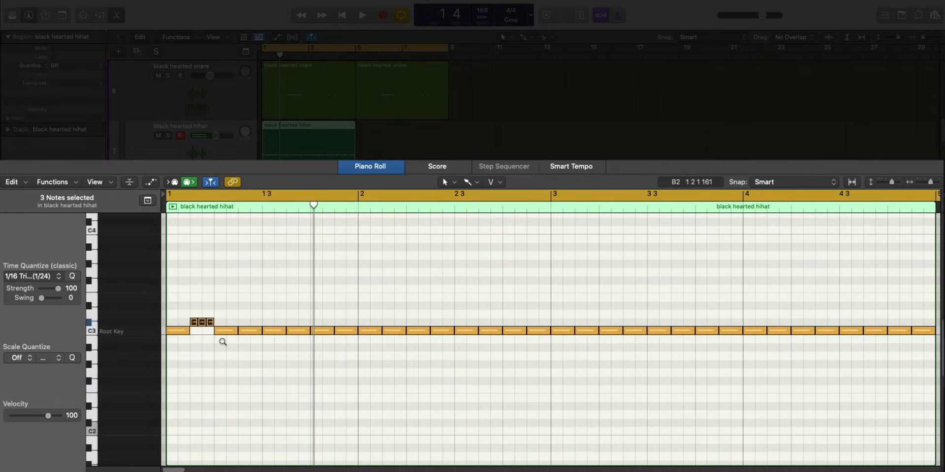
pyautogui.press('space')
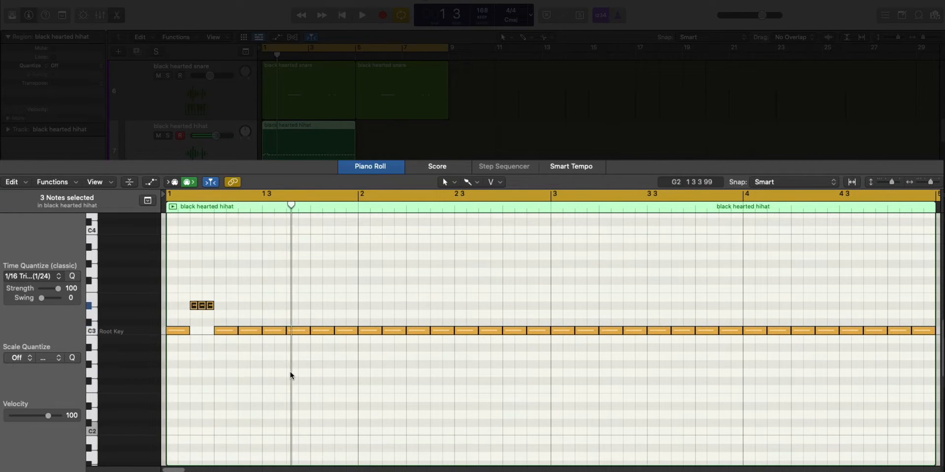
pyautogui.press('space')
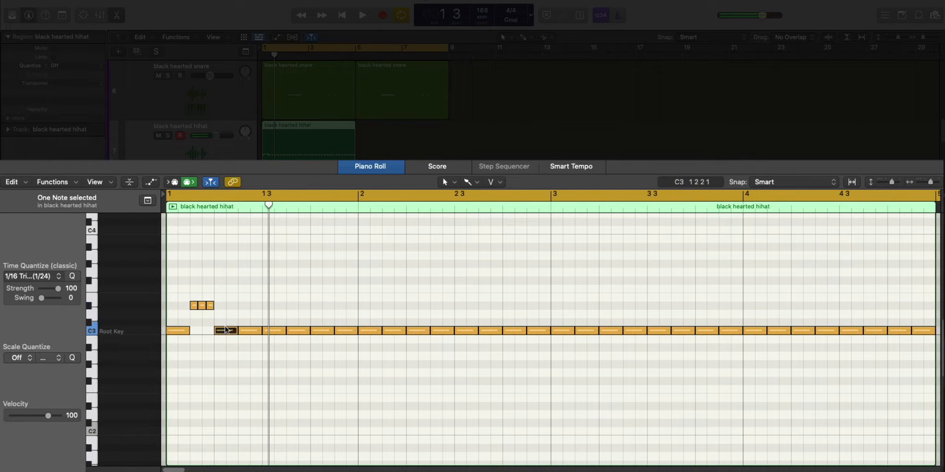
# Raise the hi-hat note on beat 2 of bar 1 to D#3 and play the result.
pyautogui.moveTo(226, 331); pyautogui.dragTo(226, 305)
pyautogui.press('space')
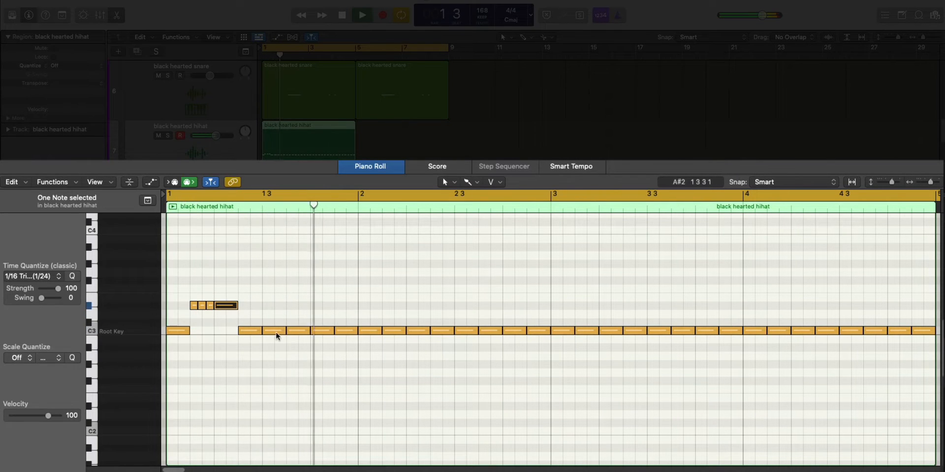
pyautogui.press('space')
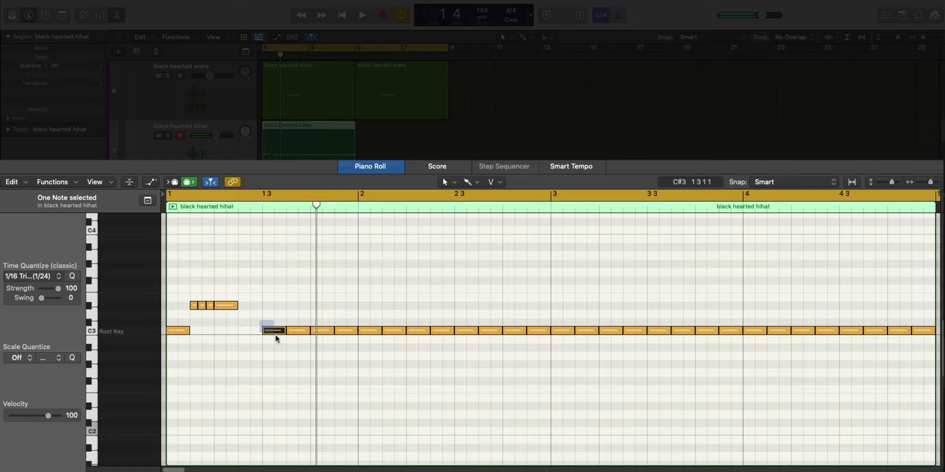
# Delete the C3 hi-hat notes from 1 2 3 through beat 3 of bar 1, playing after each cut.
pyautogui.press('Delete')
pyautogui.press('space')
pyautogui.press('space')
pyautogui.click(293, 334)
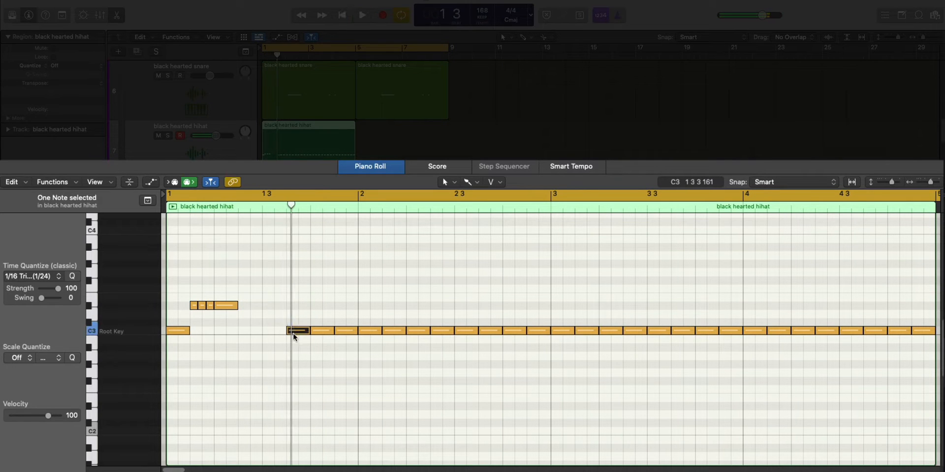
pyautogui.press('Delete')
pyautogui.press('space')
pyautogui.press('space')
# Add a C3 hi-hat note at 1 2 3, lengthen it to an eighth note, and play it.
pyautogui.keyDown('super'); pyautogui.click(242, 331); pyautogui.keyUp('super')
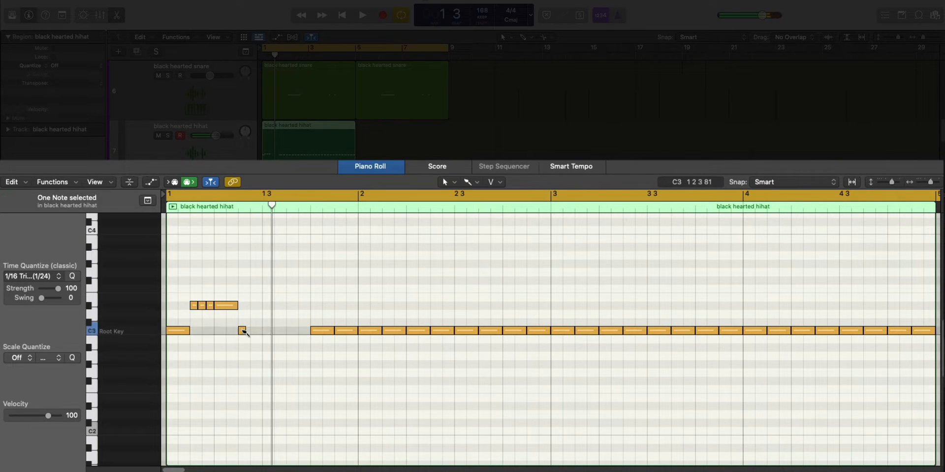
pyautogui.press('space')
pyautogui.press('space')
pyautogui.moveTo(244, 333); pyautogui.dragTo(261, 333)
pyautogui.press('space')
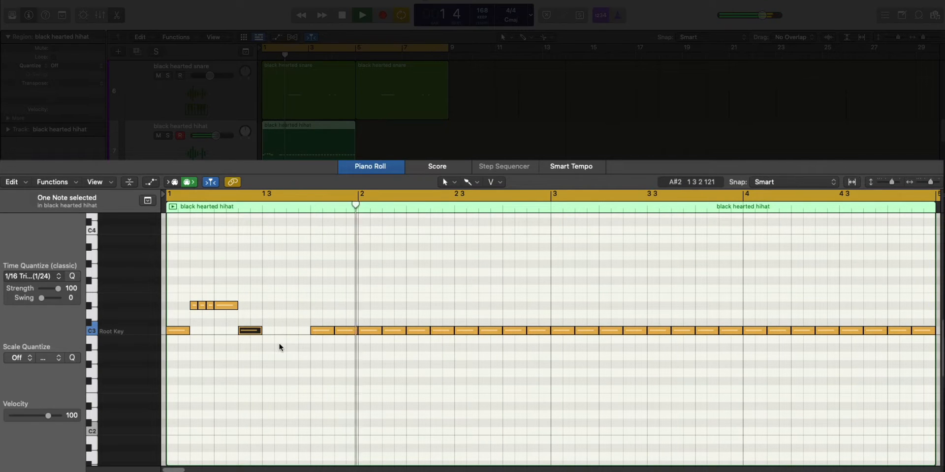
pyautogui.press('space')
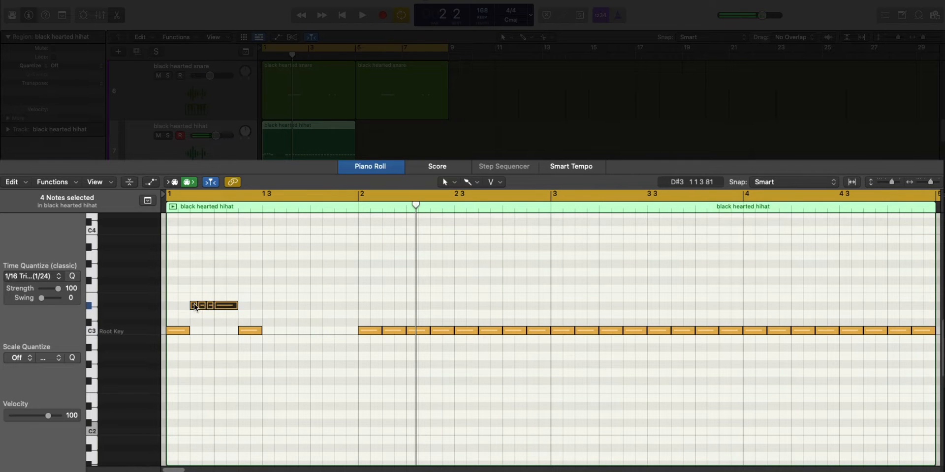
# Copy the four-note D#3 hi-hat roll to beat 4 of bar 1 in place of the C3 notes, and lower the copy to G#2.
pyautogui.moveTo(195, 307); pyautogui.dragTo(316, 348)
pyautogui.press('space')
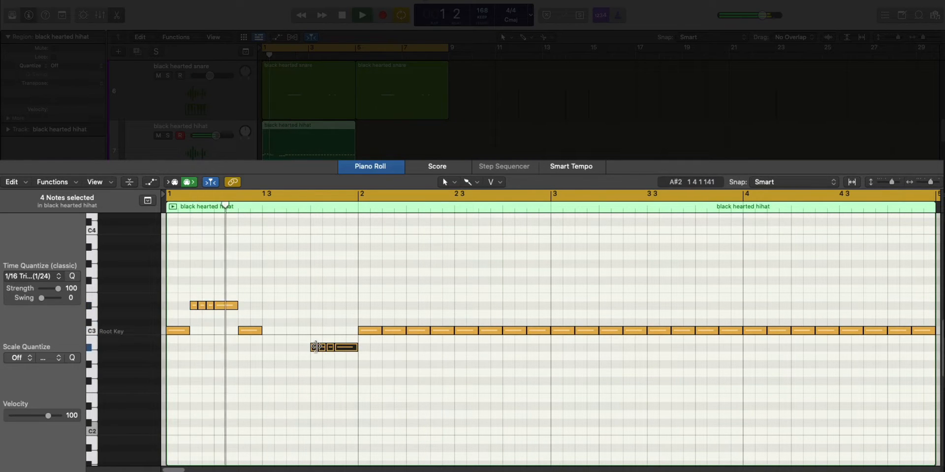
pyautogui.press('space')
pyautogui.hotkey('alt', 'Down')
pyautogui.hotkey('alt', 'Down')
pyautogui.press('space')
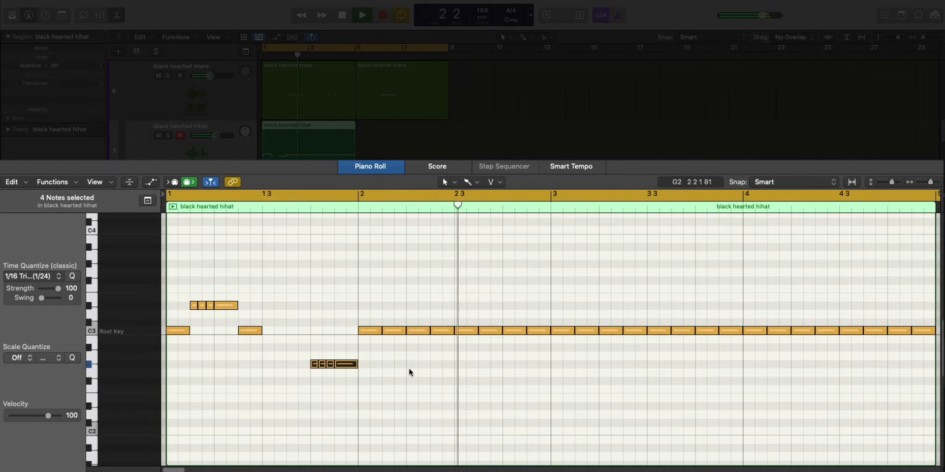
pyautogui.press('space')
pyautogui.press('space')
# Delete the C3 hi-hat notes from 2 2 3 to the end of bar 2, checking with playback.
pyautogui.click(444, 330)
pyautogui.press('BackSpace')
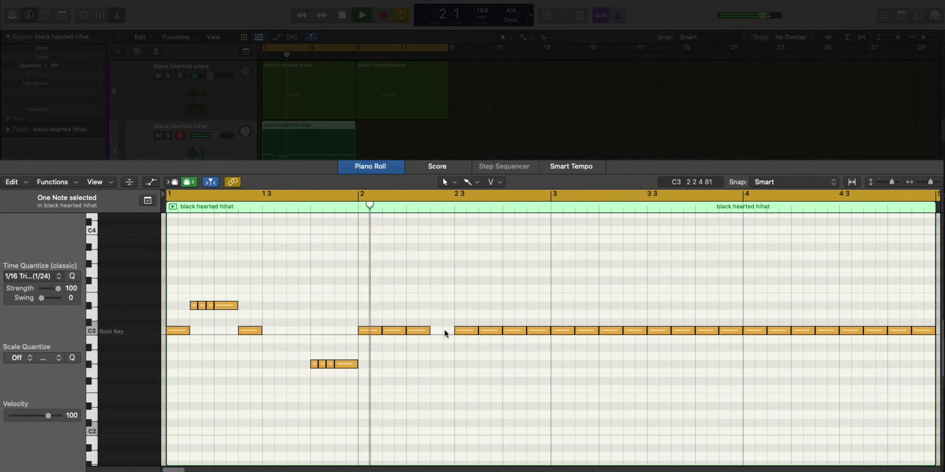
pyautogui.press('space')
pyautogui.press('space')
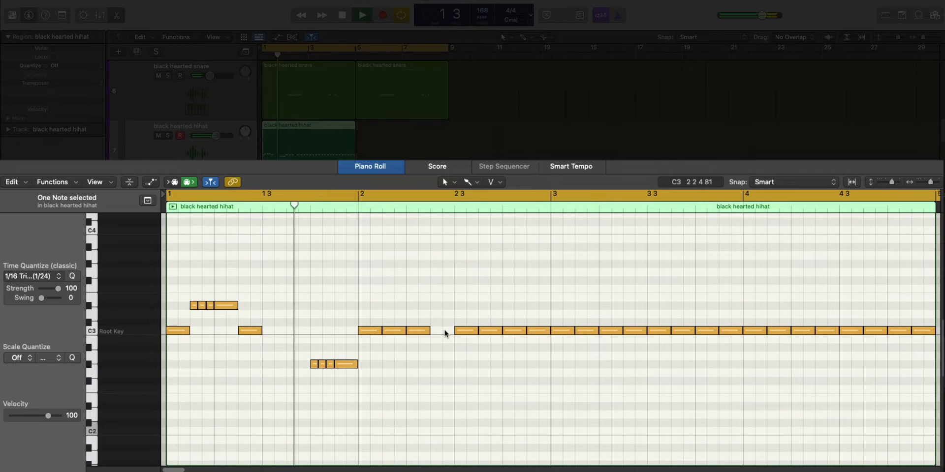
pyautogui.press('space')
pyautogui.moveTo(458, 318); pyautogui.dragTo(488, 342)
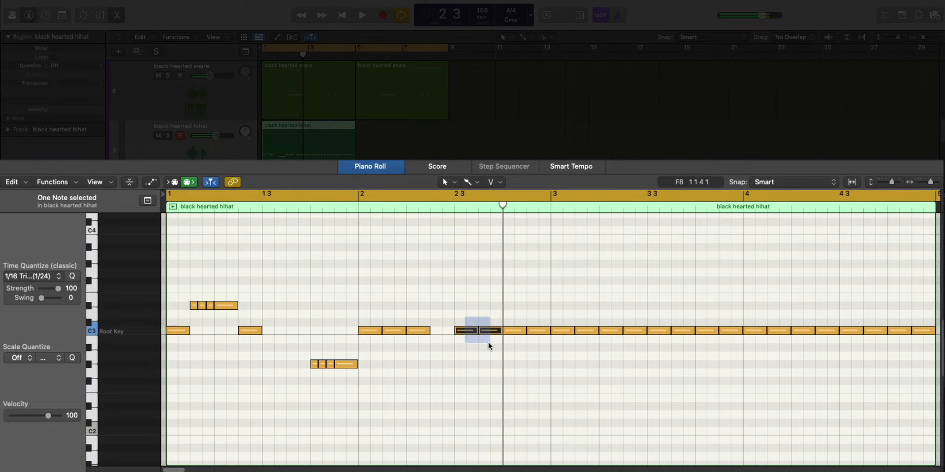
pyautogui.press('BackSpace')
pyautogui.press('space')
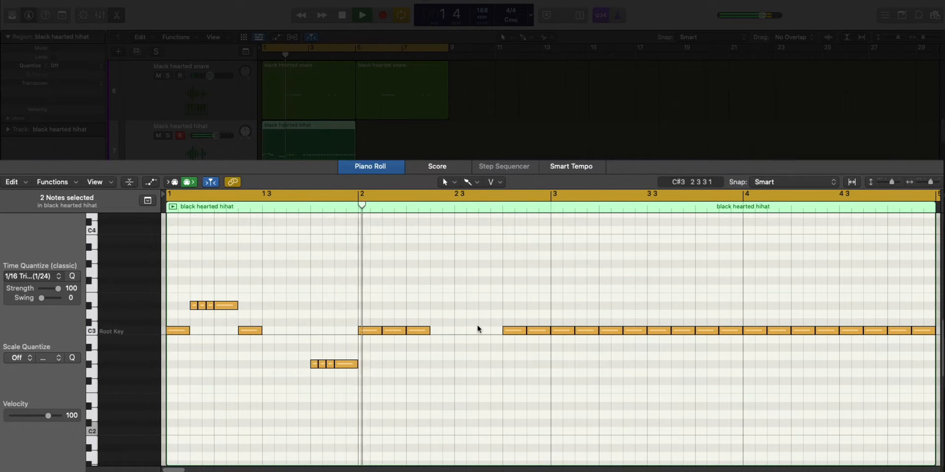
pyautogui.moveTo(485, 322); pyautogui.dragTo(538, 344)
pyautogui.press('BackSpace')
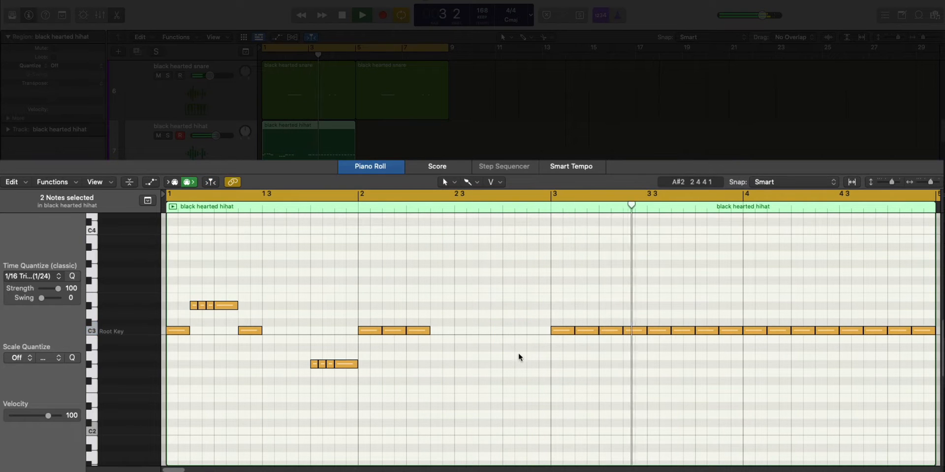
pyautogui.press('space')
# Copy the four-note G#2 hi-hat roll to beat 4 of bar 2 and play it.
pyautogui.click(296, 369)
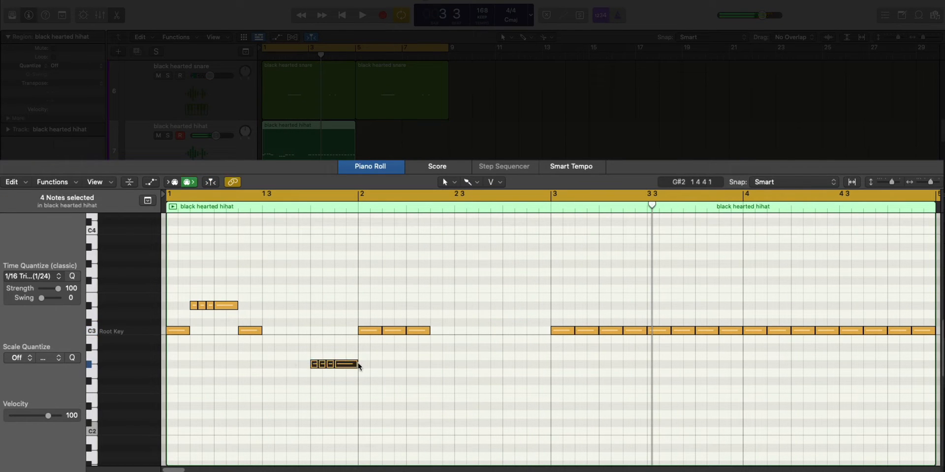
pyautogui.keyDown('alt'); pyautogui.moveTo(358, 367); pyautogui.dragTo(539, 368); pyautogui.keyUp('alt')
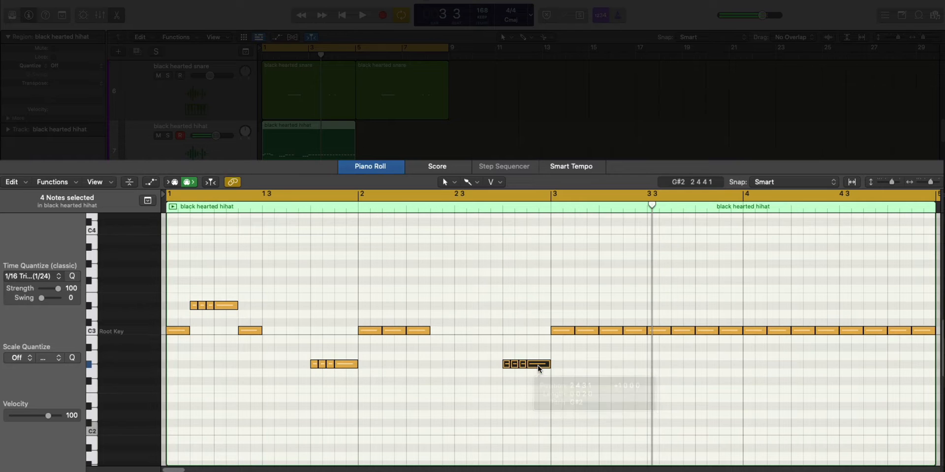
pyautogui.press('space')
# Delete the two C3 hi-hat notes on beat 2 of bar 3 and replay from the beginning.
pyautogui.press('super+Left')
pyautogui.press('super+Left')
pyautogui.press('super+Left')
pyautogui.press('super+Left')
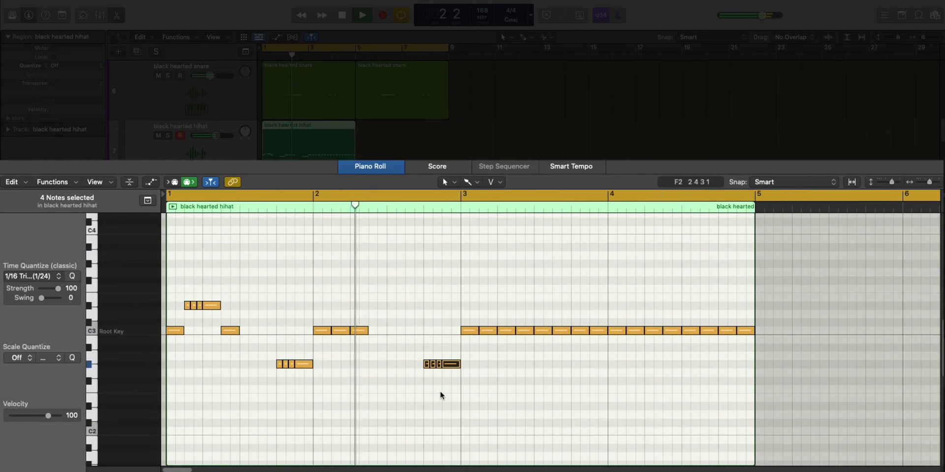
pyautogui.moveTo(508, 319); pyautogui.dragTo(516, 335)
pyautogui.press('BackSpace')
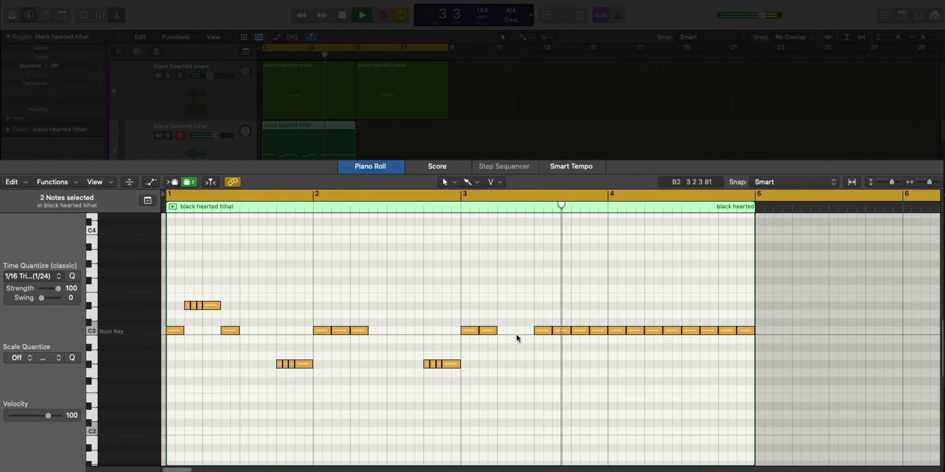
pyautogui.press('Return')
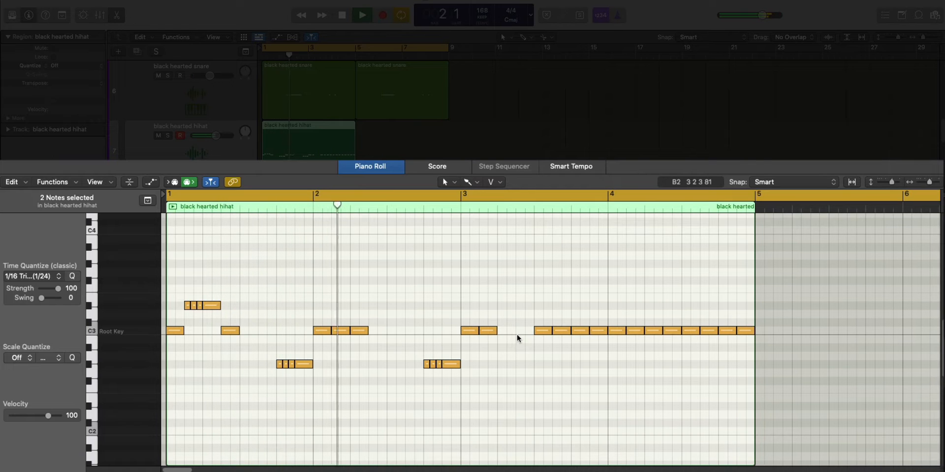
# Fill beat 2 of bar 3 with an F#3 hi-hat roll at 1/32 triplet quantize, extending its end to beat 3.
pyautogui.press('space')
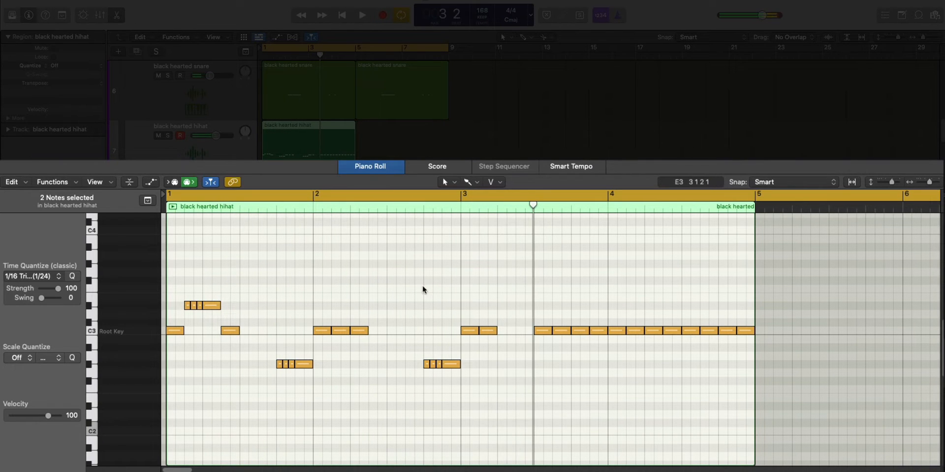
pyautogui.click(33, 277)
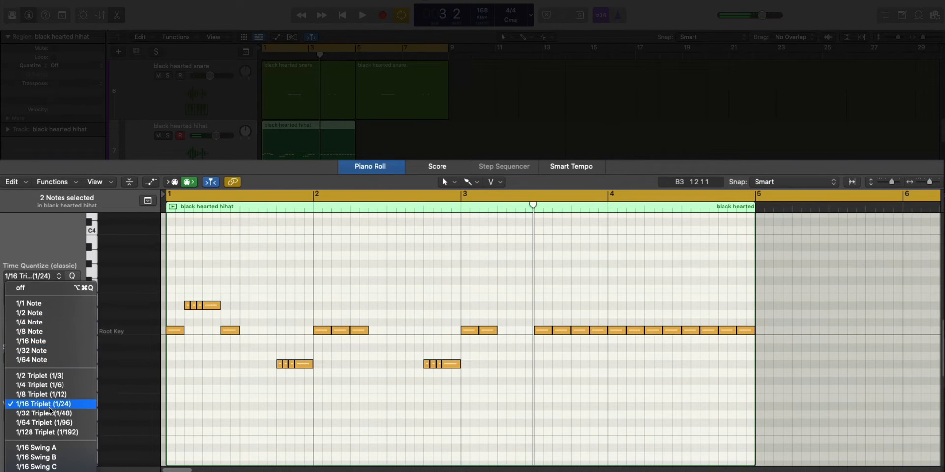
pyautogui.click(29, 418)
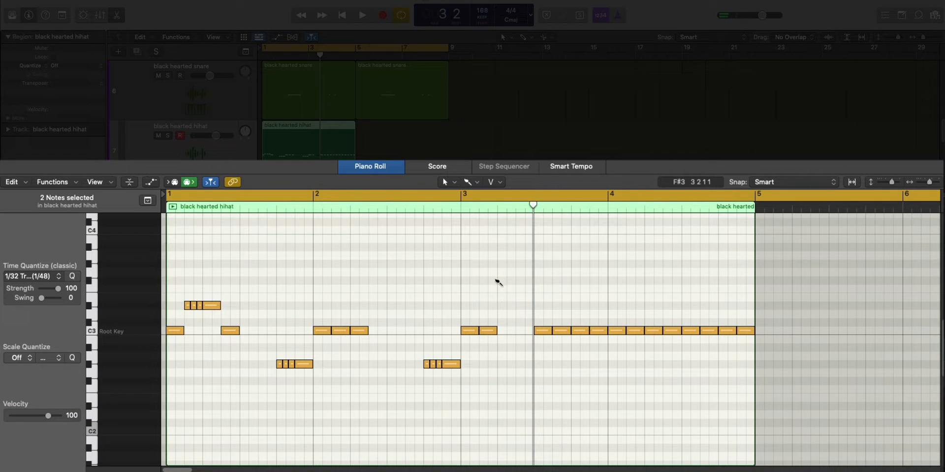
pyautogui.click(500, 281)
pyautogui.click(529, 315)
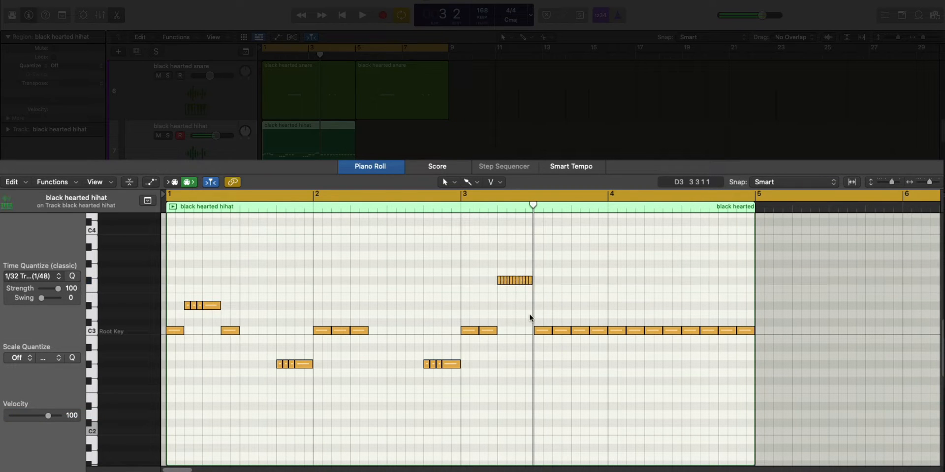
pyautogui.press('space')
pyautogui.scroll(2, 529, 315)
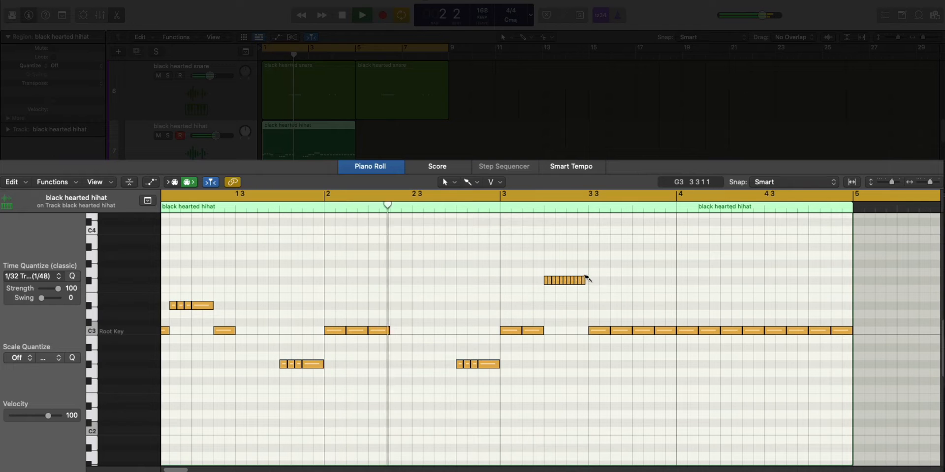
pyautogui.moveTo(585, 280); pyautogui.dragTo(589, 281)
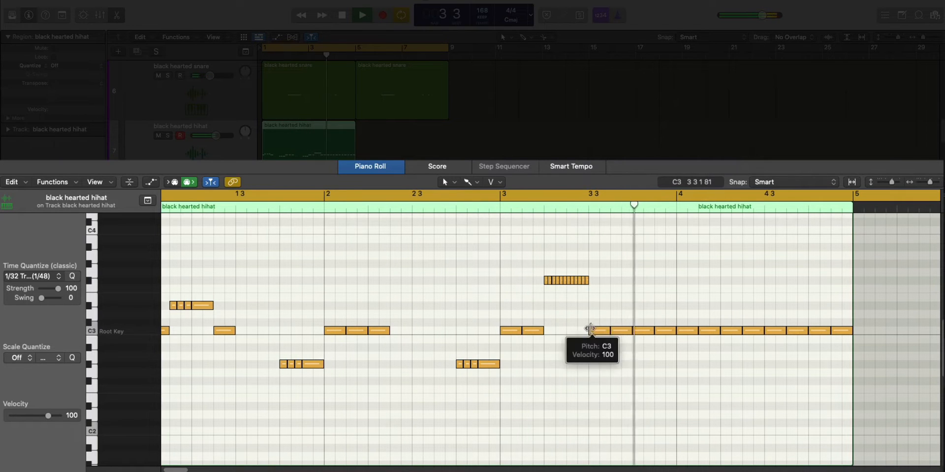
# Raise the C3 hi-hat note on beat 3 of bar 3 to F#3, then lower the whole 13-note roll to F3 and play it.
pyautogui.press('space')
pyautogui.moveTo(599, 331); pyautogui.dragTo(600, 281)
pyautogui.press('space')
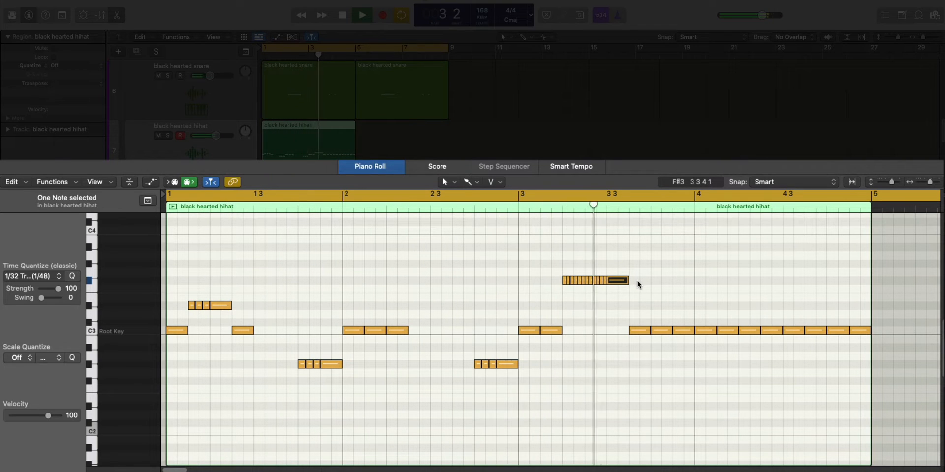
pyautogui.moveTo(636, 284); pyautogui.dragTo(525, 285)
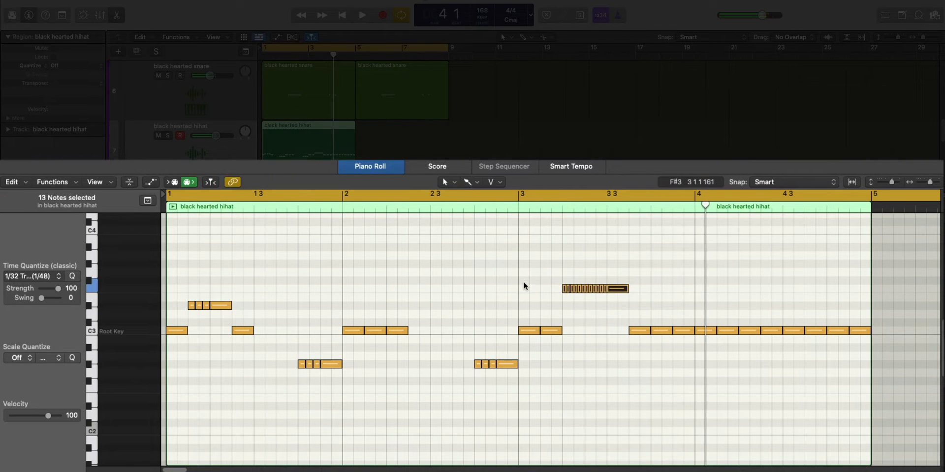
pyautogui.press('space')
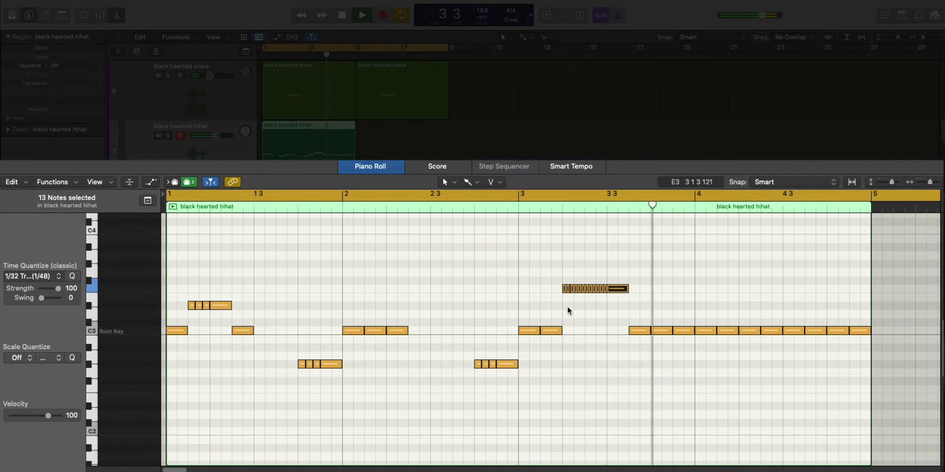
# Replace the C3 hi-hat notes on beat 2 of bar 4 with a copy of the G#2 roll raised to D#3.
pyautogui.click(634, 333)
pyautogui.keyDown('ctrl'); pyautogui.keyDown('alt'); pyautogui.click(639, 360); pyautogui.keyUp('alt'); pyautogui.keyUp('ctrl')
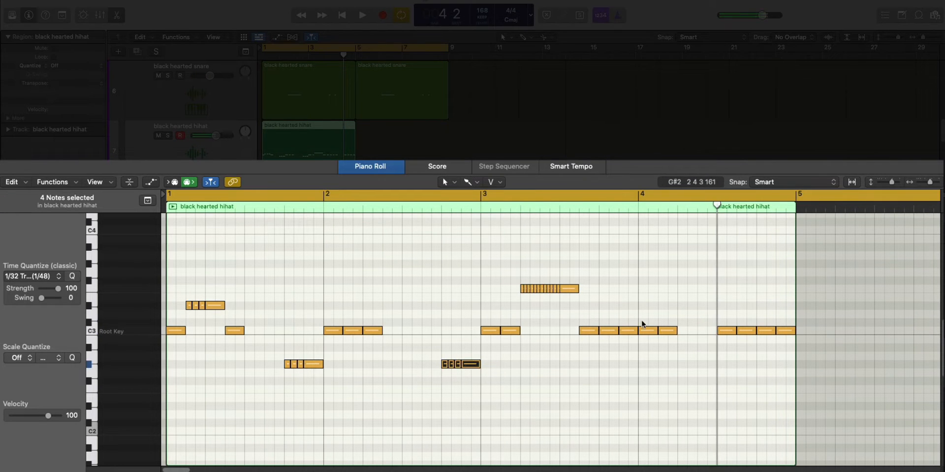
pyautogui.moveTo(469, 367); pyautogui.dragTo(705, 309)
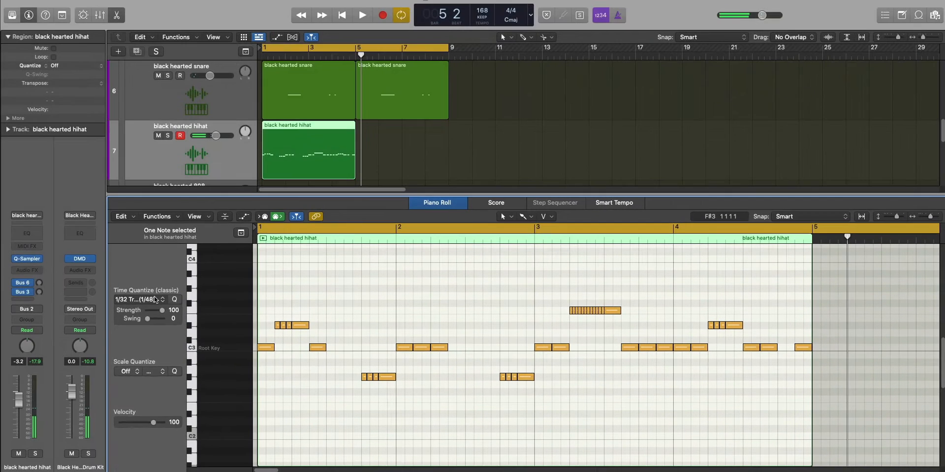
# Set the quantize to 1/16 triplet, add a short G#2 hi-hat roll on beat 4 of bar 4, and play the result.
pyautogui.click(135, 299)
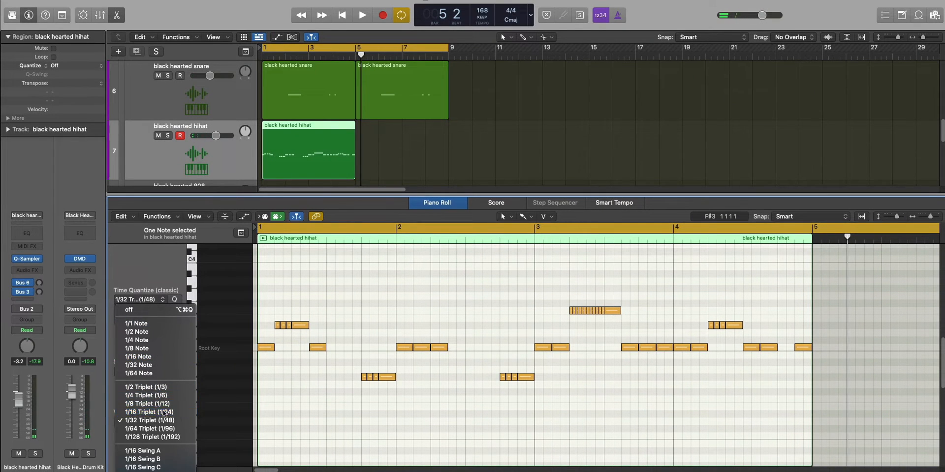
pyautogui.click(165, 412)
pyautogui.click(779, 379)
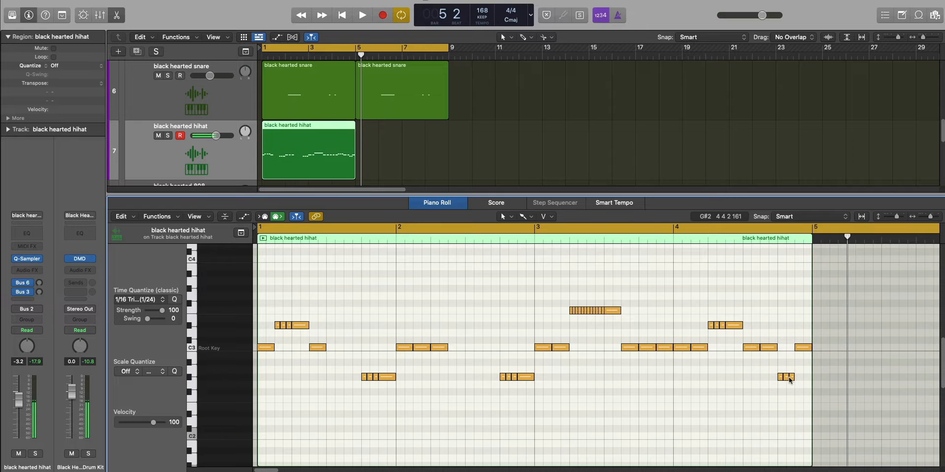
pyautogui.press('space')
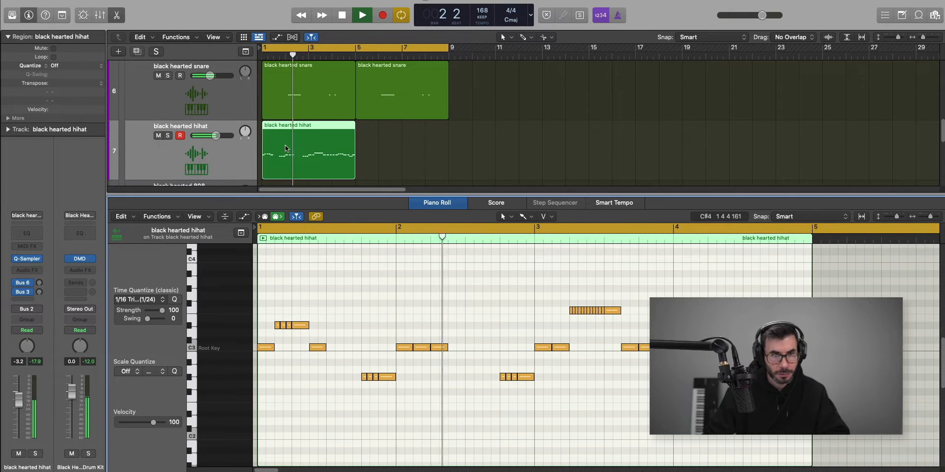
# Repeat the four-bar hi-hat region into bars 5 to 8 and listen to the full drum arrangement.
pyautogui.press('super+r')
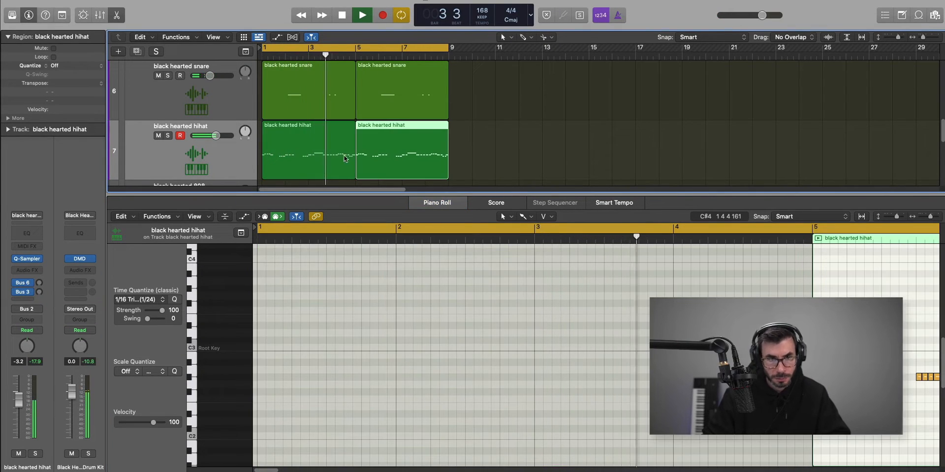
pyautogui.press('x')
pyautogui.press('x')
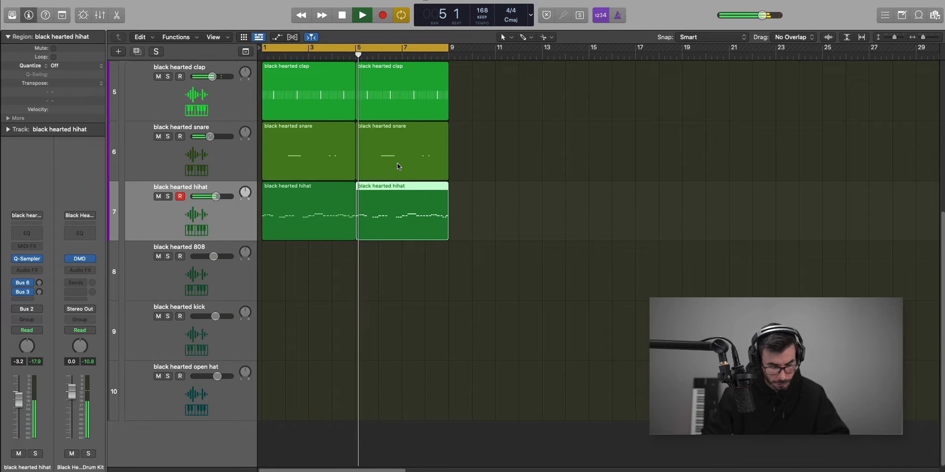
pyautogui.press('super+Up')
pyautogui.press('super+Up')
pyautogui.press('super+Up')
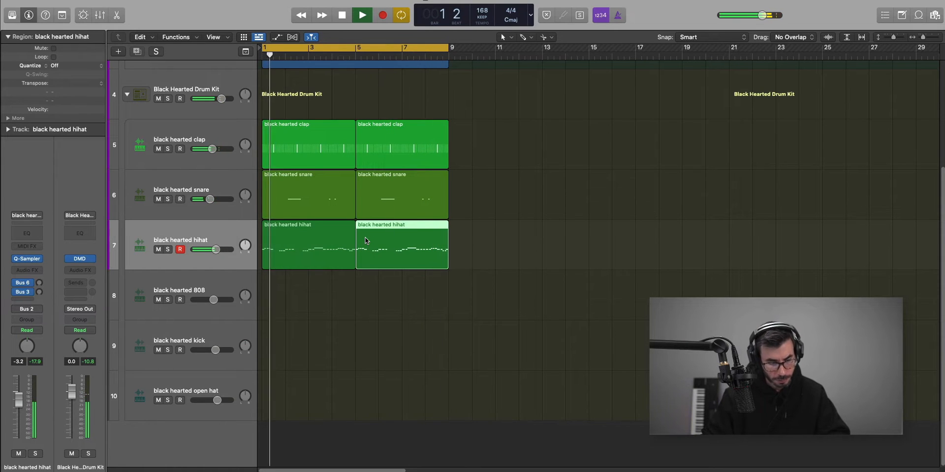
pyautogui.press('space')
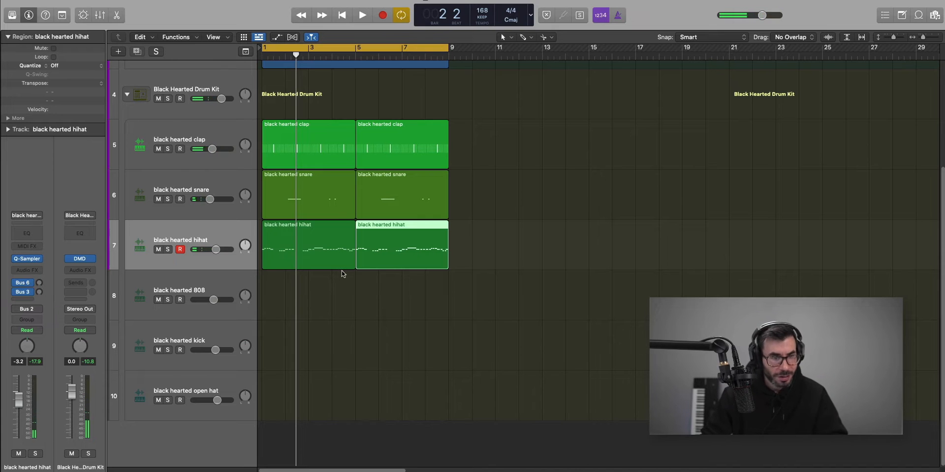
# Create a pattern region on the open hat track with step 5 on, and set its length to 32 steps.
pyautogui.rightClick(264, 387)
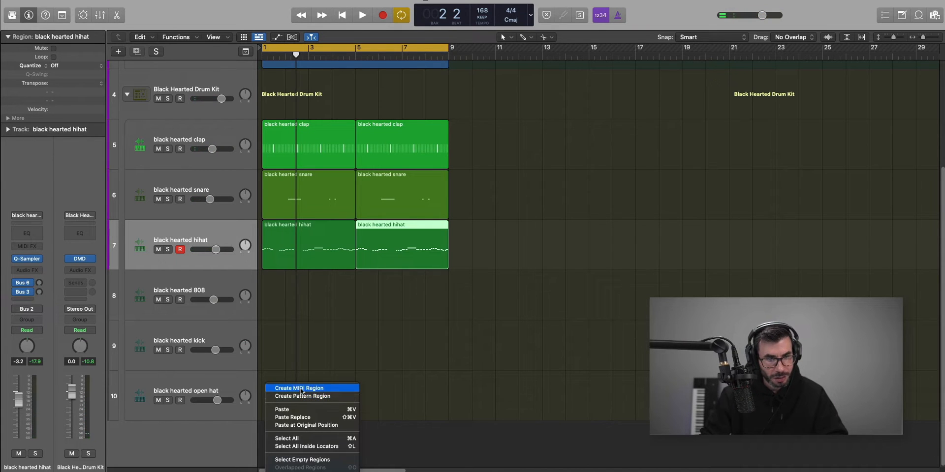
pyautogui.click(302, 396)
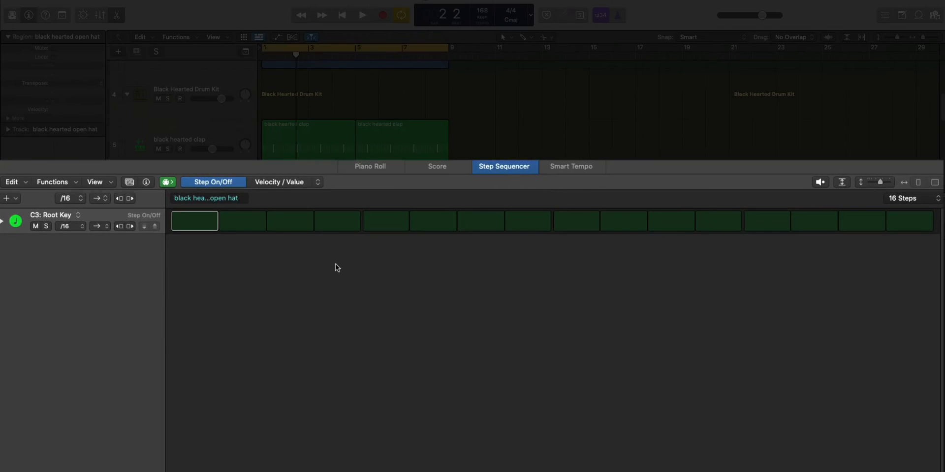
pyautogui.press('space')
pyautogui.press('space')
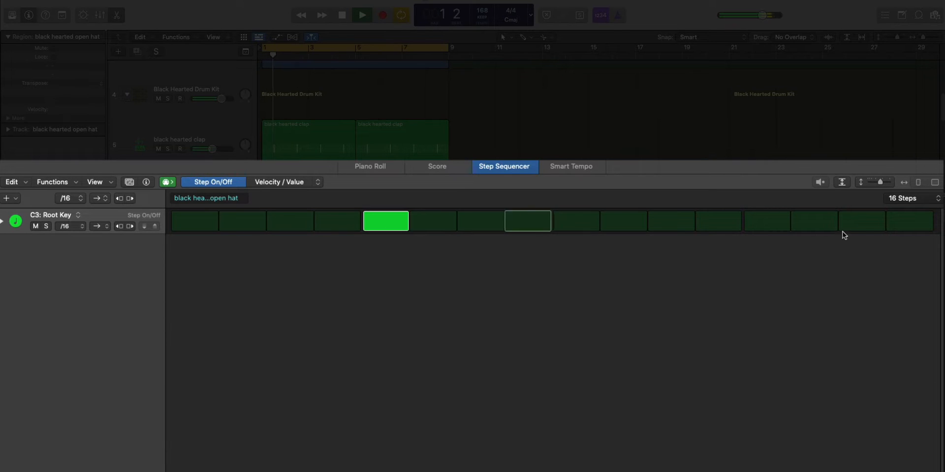
pyautogui.click(903, 198)
pyautogui.click(905, 217)
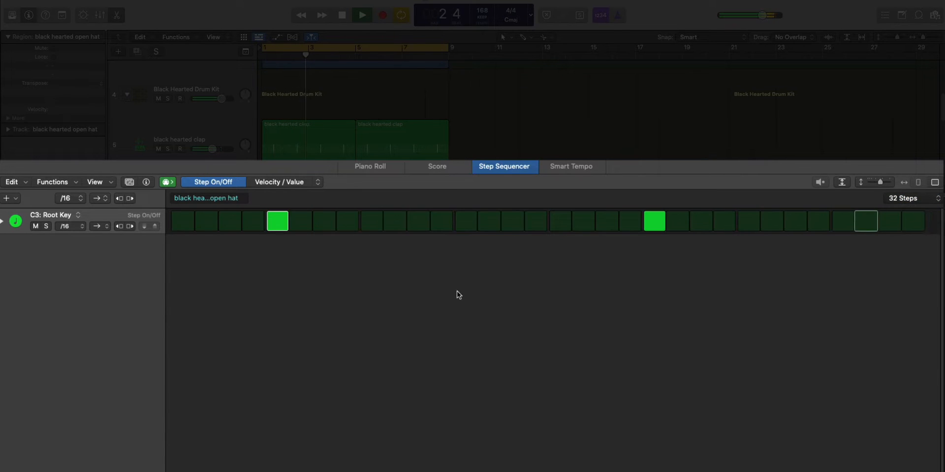
pyautogui.press('e')
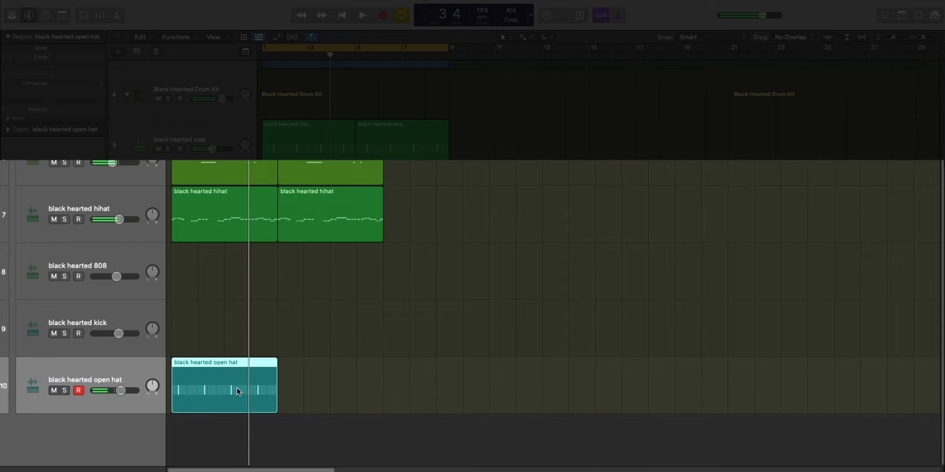
# Turn off step 21 of the open hat pattern and repeat the region into bars 5 to 8.
pyautogui.doubleClick(237, 388)
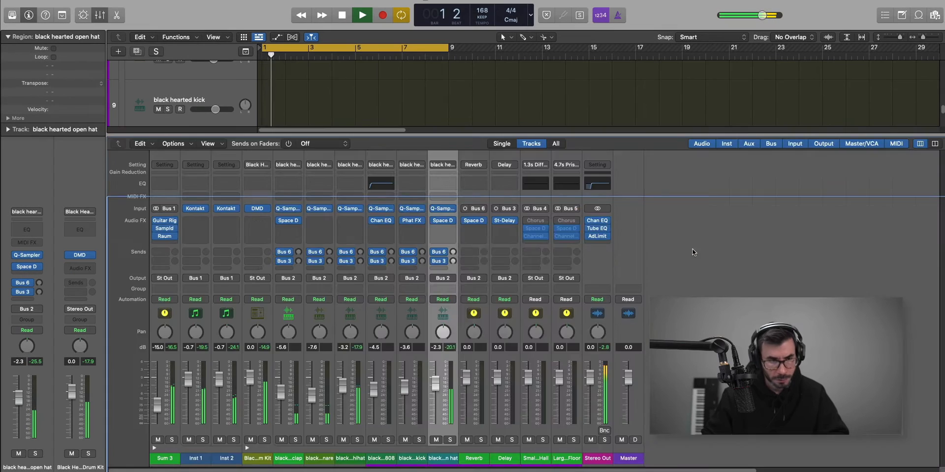
pyautogui.press('x')
pyautogui.press('super+r')
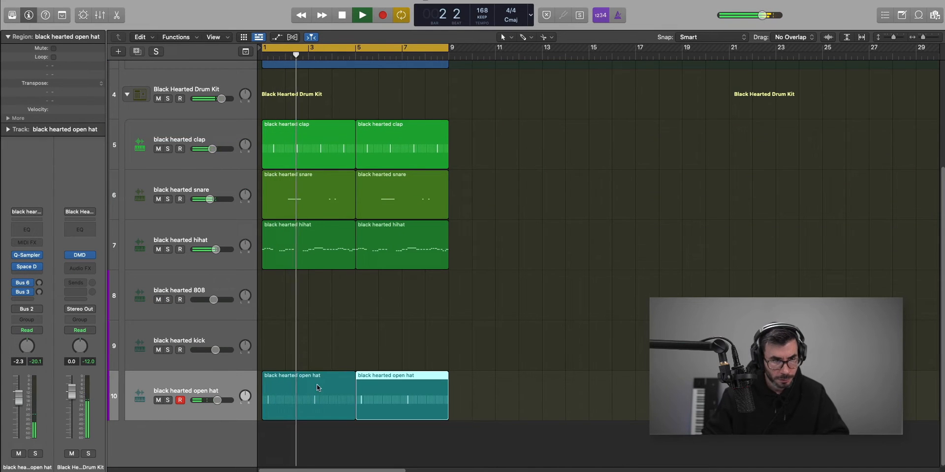
# Create a MIDI region on the black hearted 808 track and lengthen it to four bars.
pyautogui.rightClick(272, 295)
pyautogui.click(282, 299)
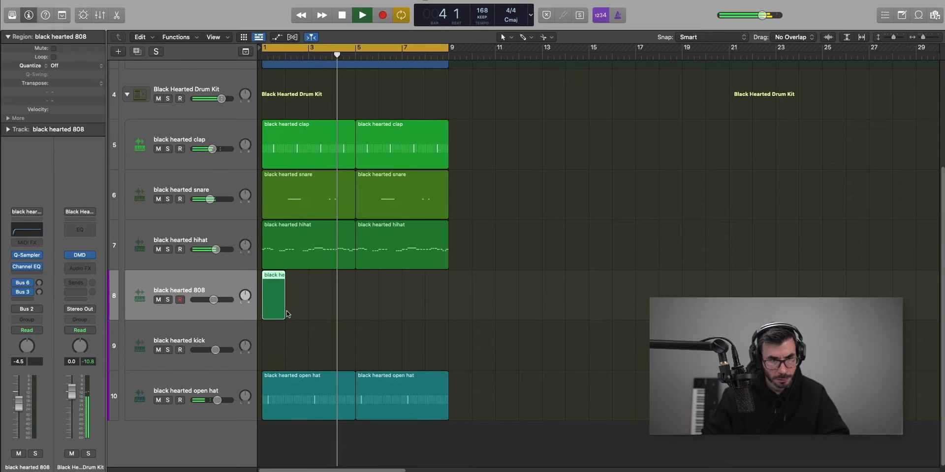
pyautogui.moveTo(284, 316); pyautogui.dragTo(355, 315)
pyautogui.press('space')
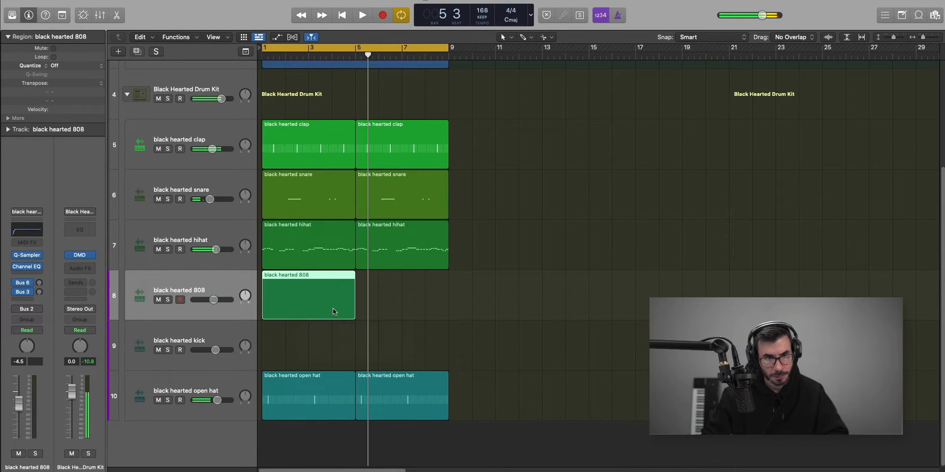
# Add a C#3 note at the start of bar 1 and an A2 note at 1 3 3 in the 808 region.
pyautogui.doubleClick(333, 309)
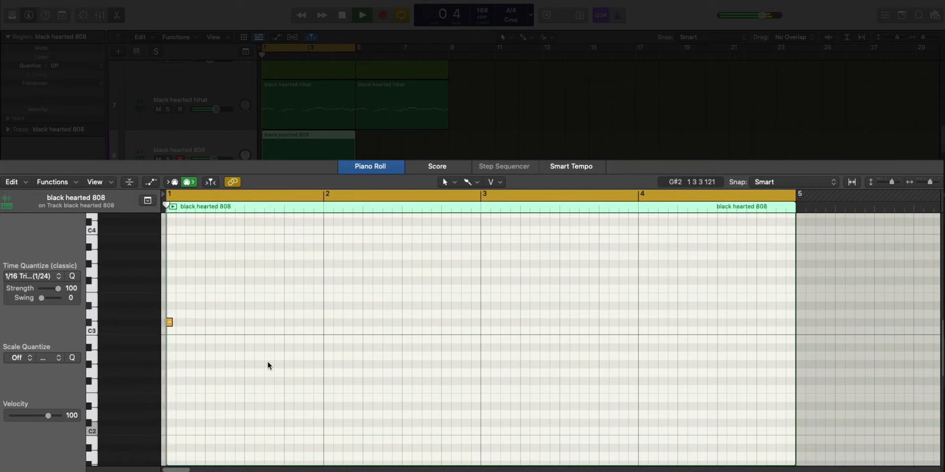
pyautogui.press('space')
pyautogui.keyDown('super'); pyautogui.click(266, 355); pyautogui.keyUp('super')
pyautogui.press('space')
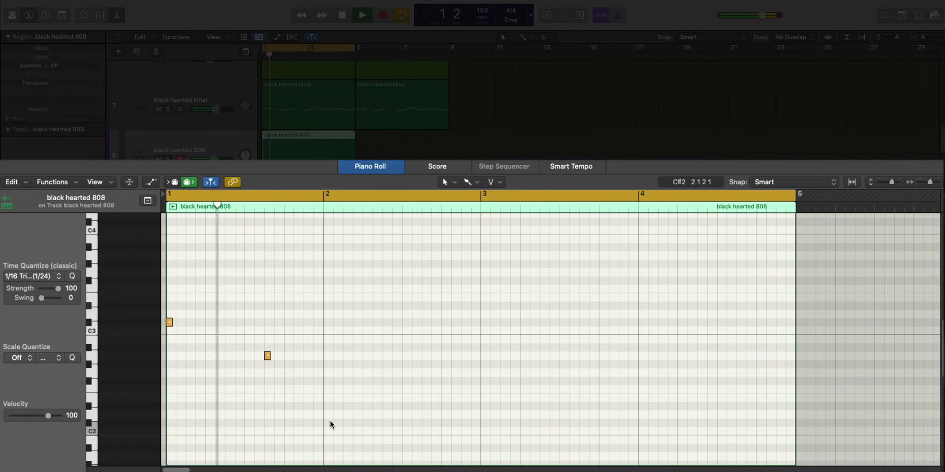
# Add an A2 808 note on beat 4 of bar 1, delete the A2 note at 1 3 3, and replay.
pyautogui.press('space')
pyautogui.keyDown('super'); pyautogui.click(287, 355); pyautogui.keyUp('super')
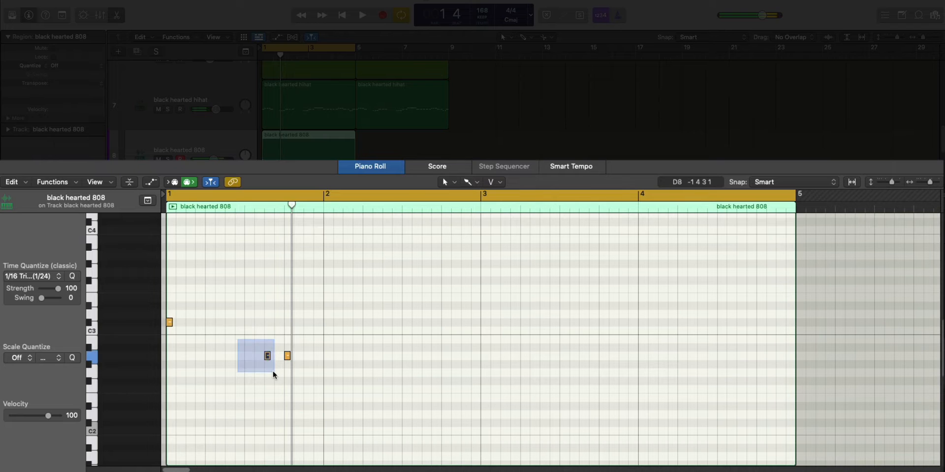
pyautogui.moveTo(273, 374); pyautogui.dragTo(273, 371)
pyautogui.press('Delete')
pyautogui.press('space')
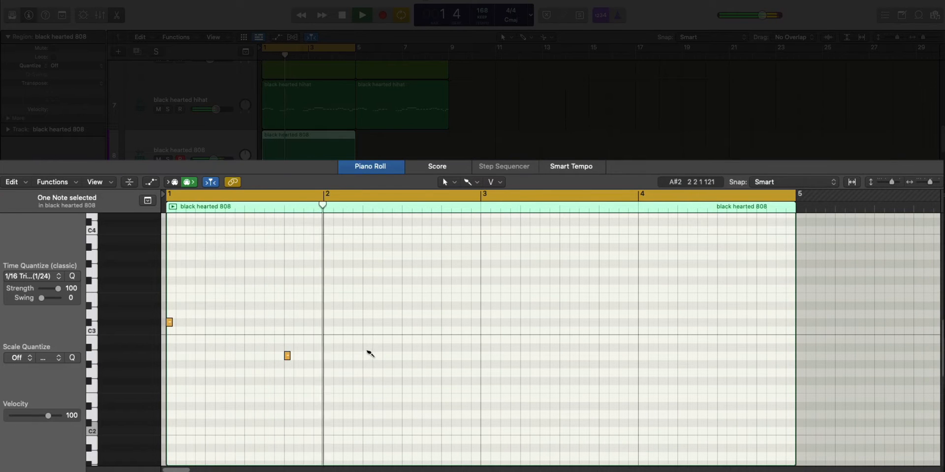
# Add an A2 808 note on beat 2 of bar 2 and E3 notes at the start of bar 3 and at 3 2 3.
pyautogui.keyDown('super'); pyautogui.click(366, 355); pyautogui.keyUp('super')
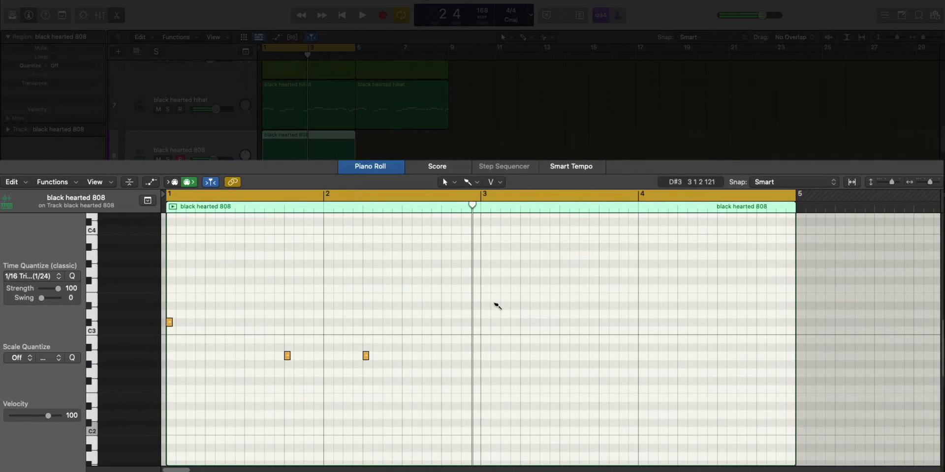
pyautogui.keyDown('super'); pyautogui.click(489, 297); pyautogui.keyUp('super')
pyautogui.press('space')
pyautogui.moveTo(488, 297); pyautogui.dragTo(485, 301)
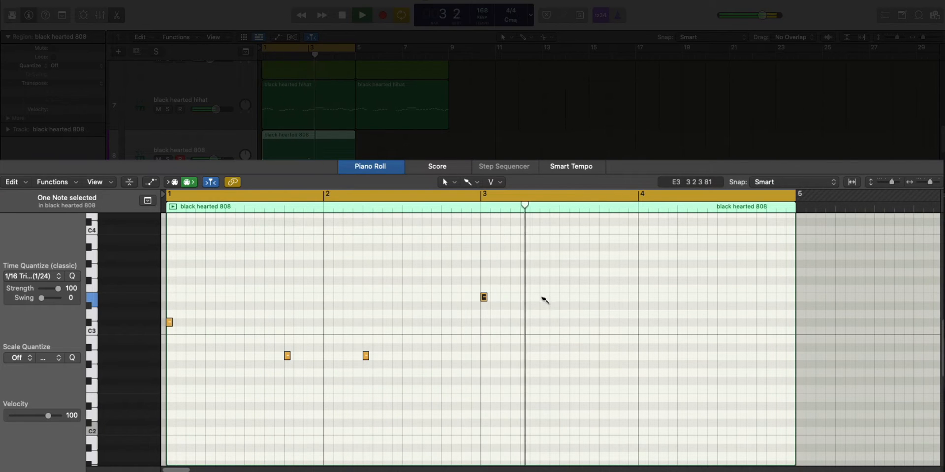
pyautogui.keyDown('super'); pyautogui.click(542, 297); pyautogui.keyUp('super')
# Add B2 808 notes on beat 4 of bar 3 and at 4 3 3, checking with playback.
pyautogui.keyDown('super'); pyautogui.click(594, 338); pyautogui.keyUp('super')
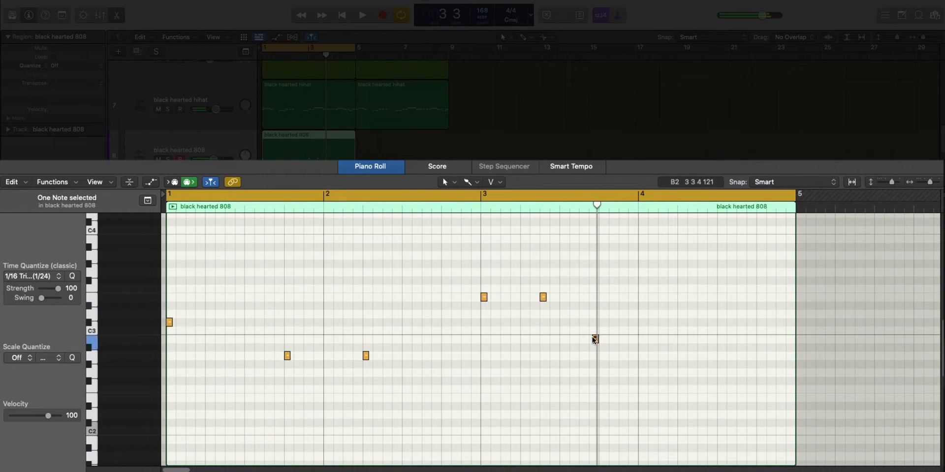
pyautogui.moveTo(592, 339); pyautogui.dragTo(603, 343)
pyautogui.press('space')
pyautogui.keyDown('super'); pyautogui.click(739, 339); pyautogui.keyUp('super')
pyautogui.click(732, 395)
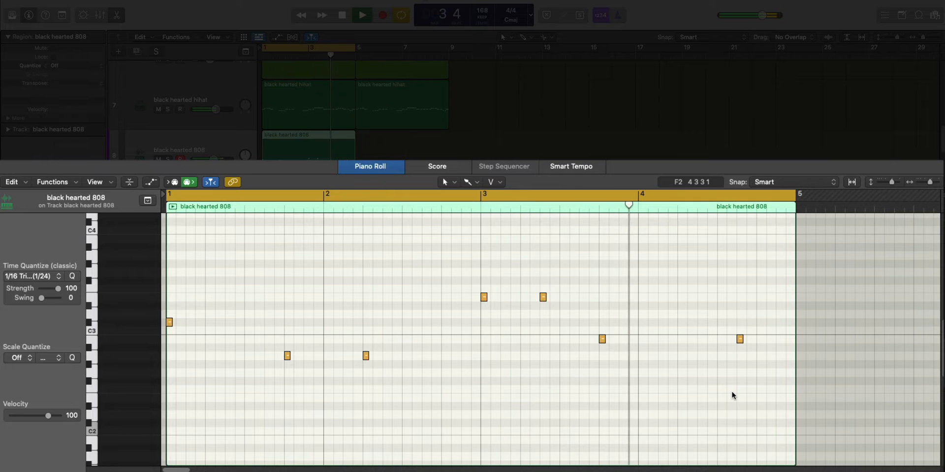
# Replay the 808 pattern, close the editor and repeat the 808 region once so it covers bars 5 to 8.
pyautogui.press('space')
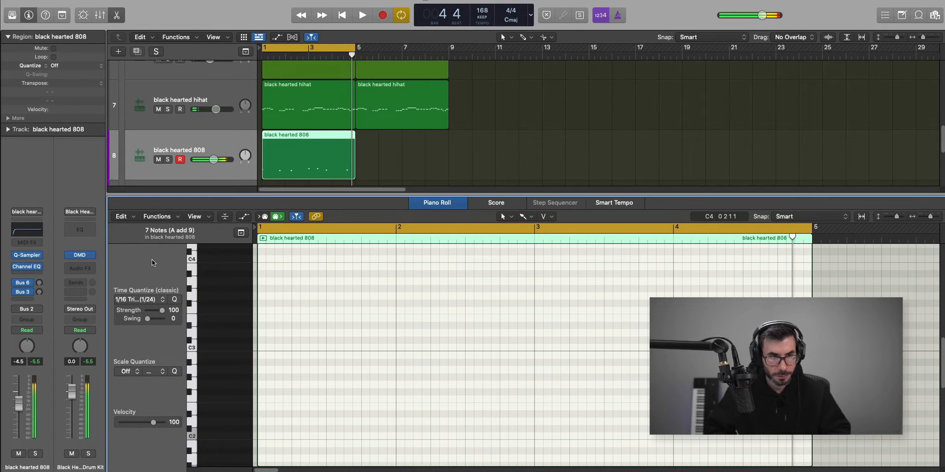
pyautogui.press('space')
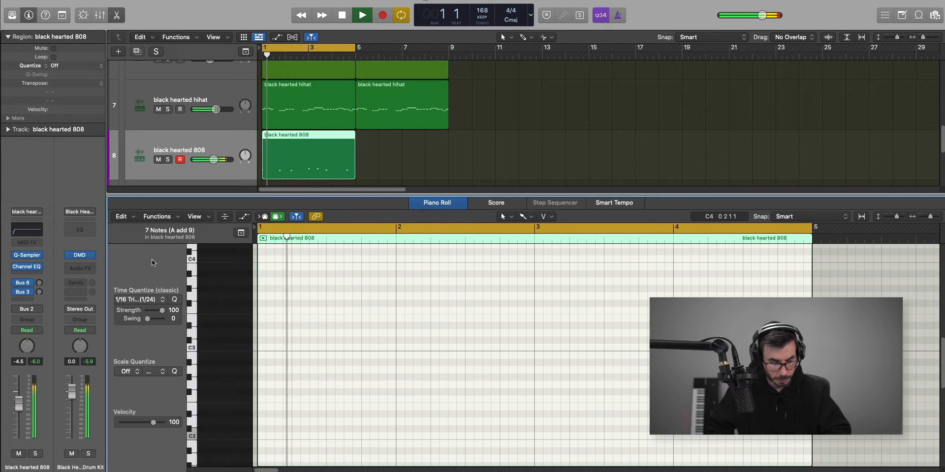
pyautogui.press('x')
pyautogui.press('x')
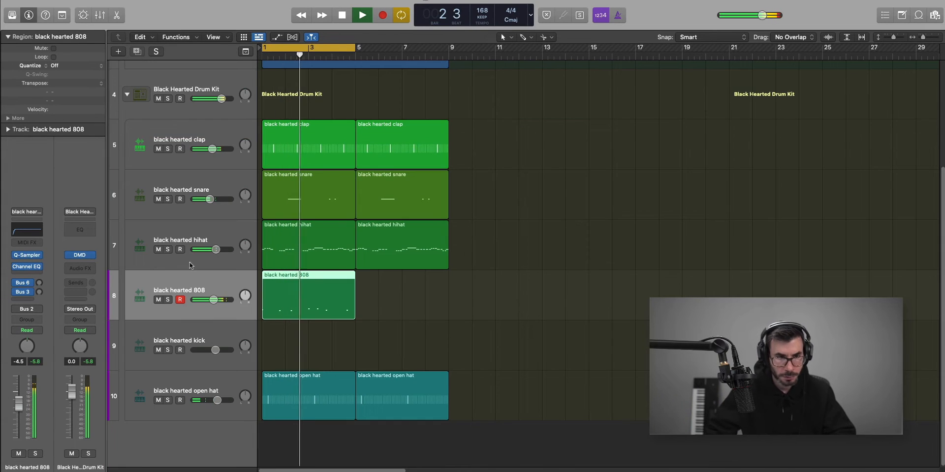
pyautogui.press('super+r')
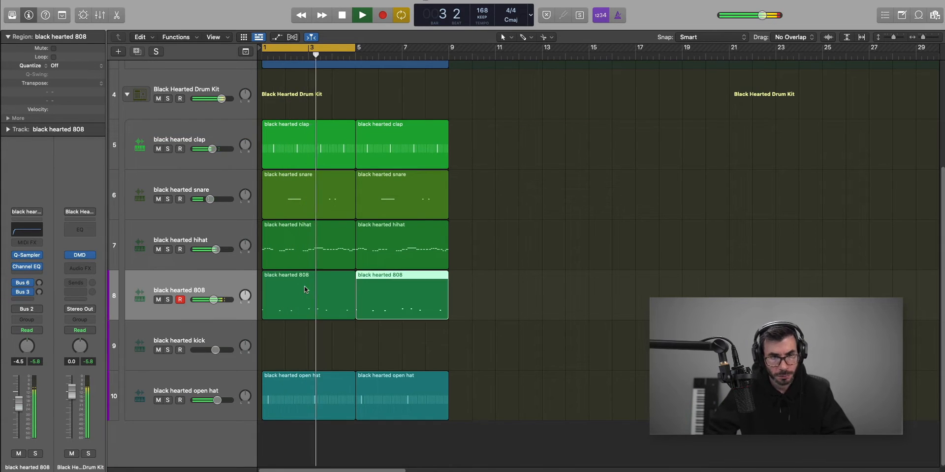
# Create an empty four-bar MIDI region on the black hearted kick track and open it for note editing.
pyautogui.rightClick(277, 340)
pyautogui.click(310, 342)
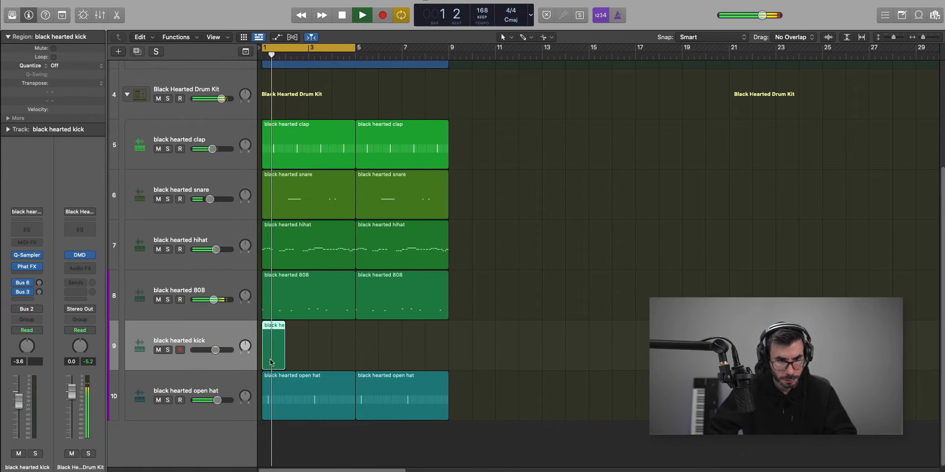
pyautogui.moveTo(286, 359); pyautogui.dragTo(358, 360)
pyautogui.press('space')
pyautogui.doubleClick(323, 357)
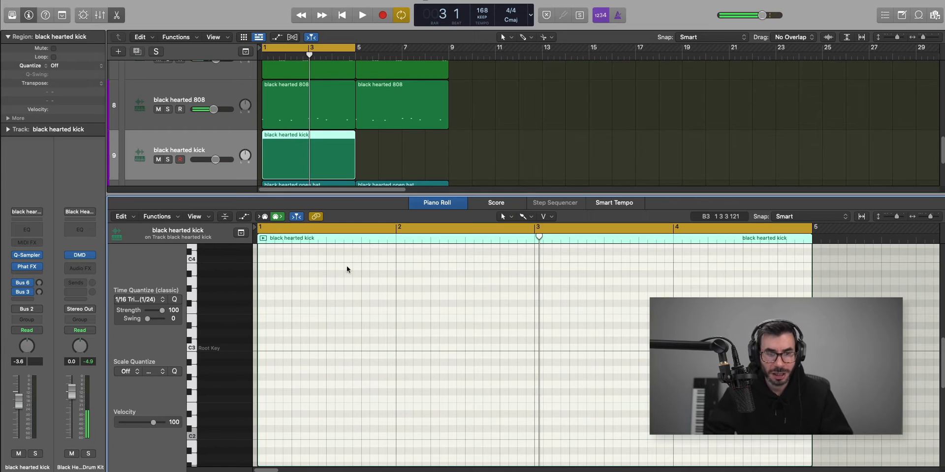
# Add C3 kick notes at 1 1, 1 4, 3 1, 3 2 3, 3 4 and 4 3 3, matching the 808 rhythm.
pyautogui.press('space')
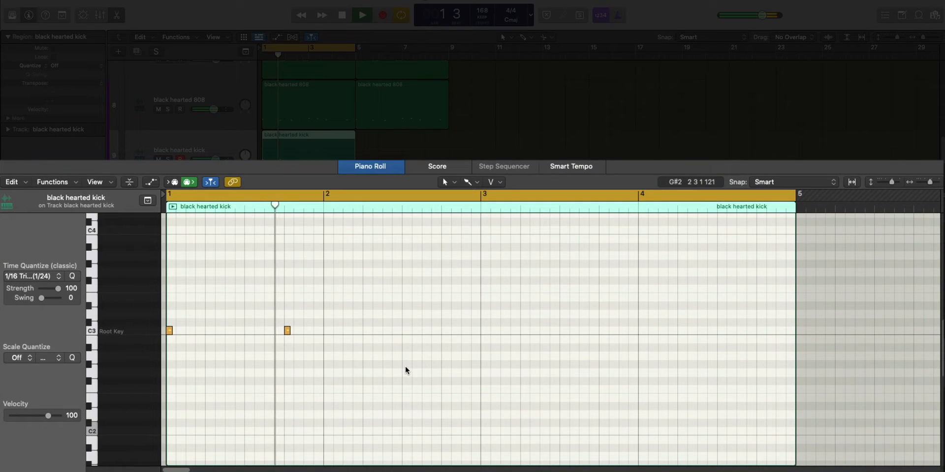
pyautogui.keyDown('super'); pyautogui.click(485, 331); pyautogui.keyUp('super')
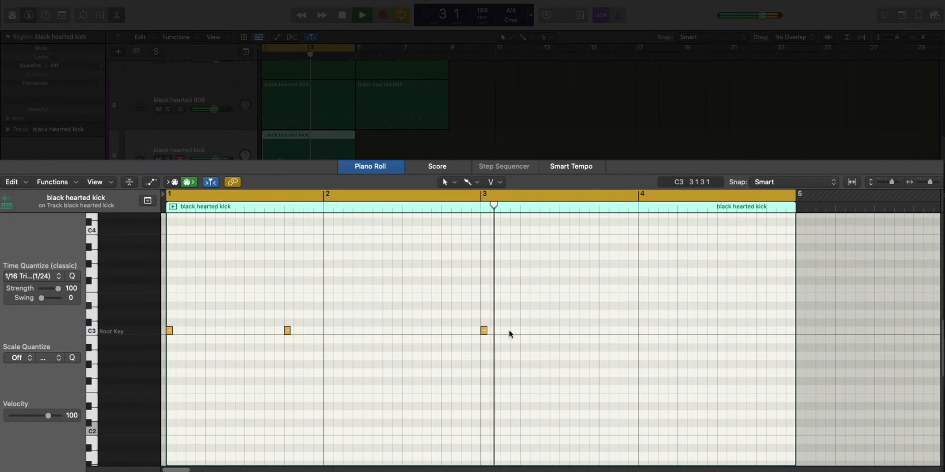
pyautogui.keyDown('super'); pyautogui.click(542, 330); pyautogui.keyUp('super')
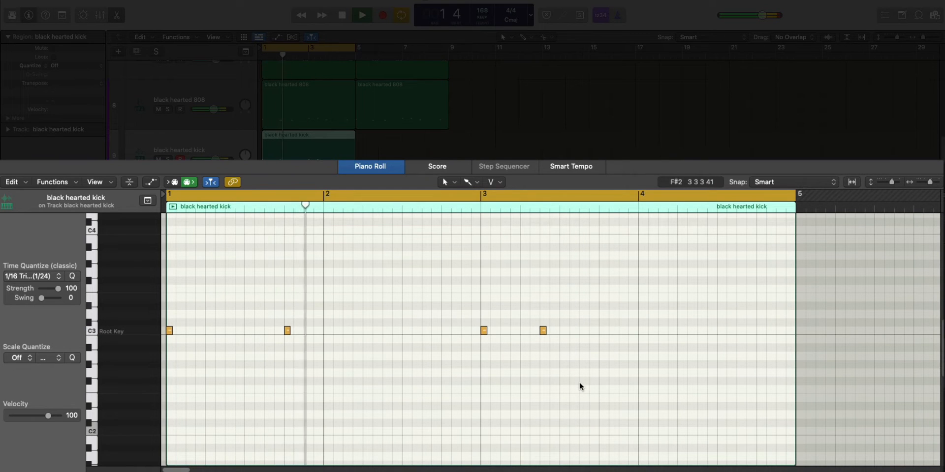
pyautogui.keyDown('super'); pyautogui.click(603, 331); pyautogui.keyUp('super')
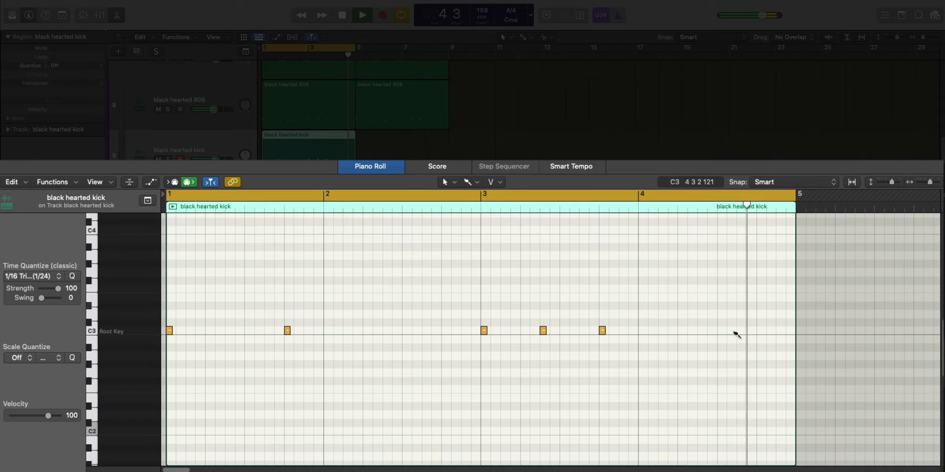
pyautogui.keyDown('super'); pyautogui.click(739, 331); pyautogui.keyUp('super')
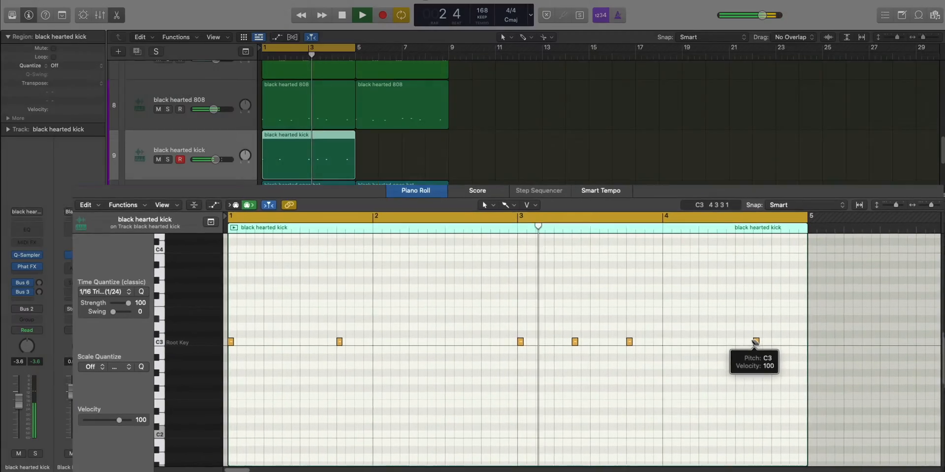
# Close the editor, repeat the kick region once over bars 5 to 8, and play back the full beat.
pyautogui.press('p')
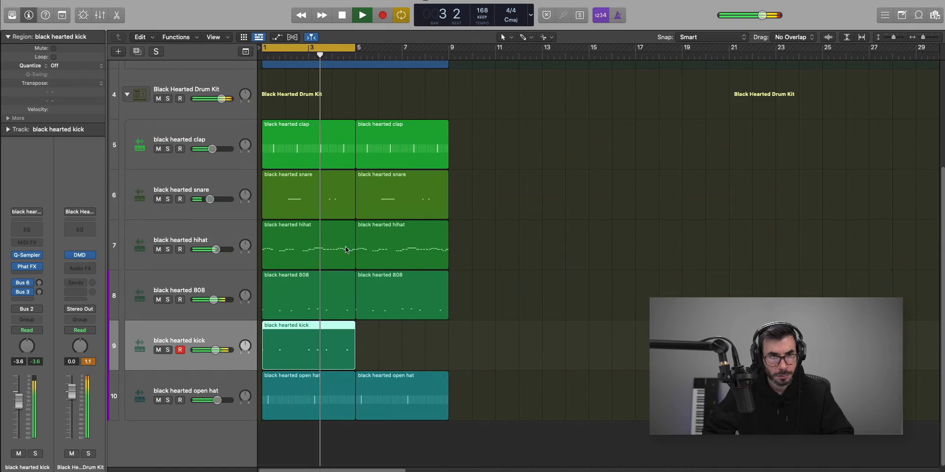
pyautogui.press('super+r')
pyautogui.scroll(-5, 340, 334)
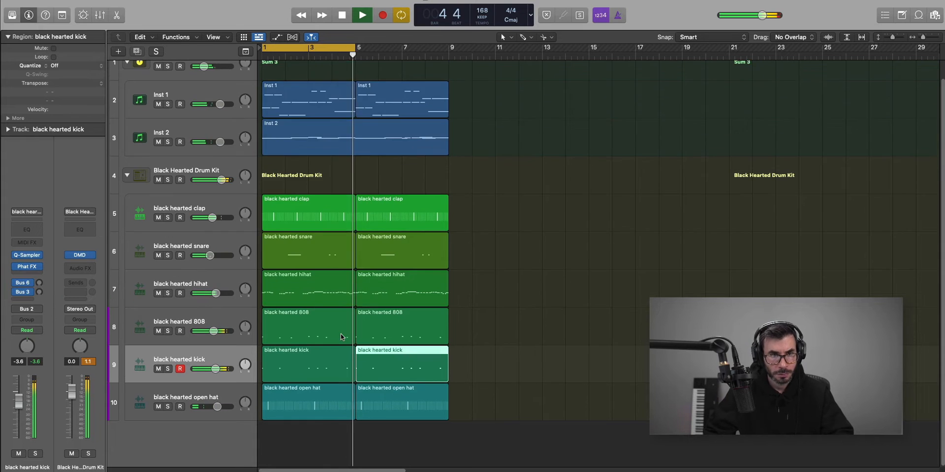
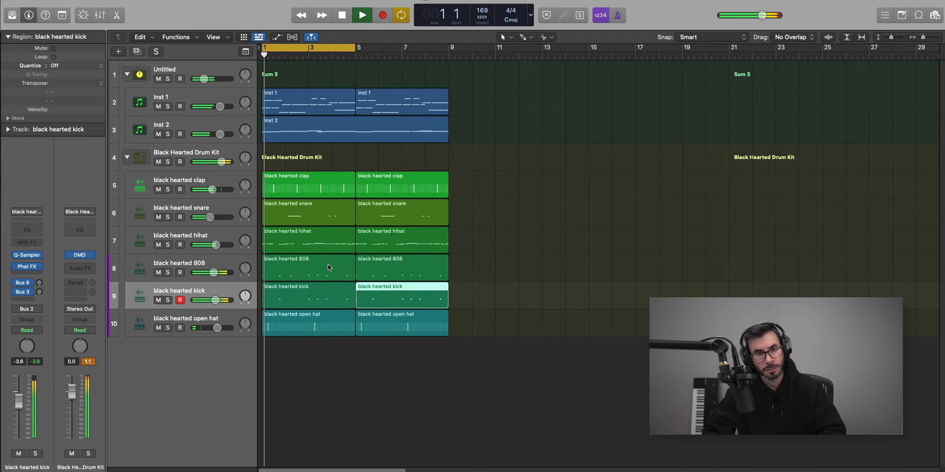
pyautogui.press('space')
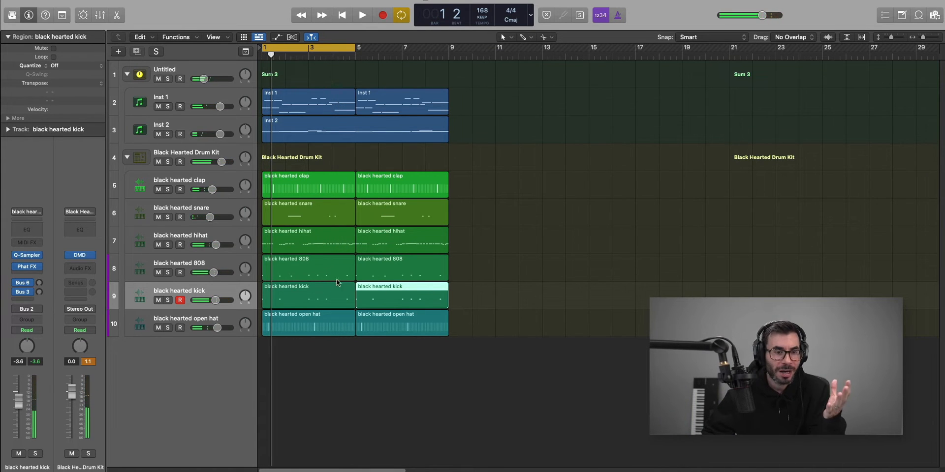
# Create one new software instrument track and load Kontakt as its instrument.
pyautogui.click(119, 51)
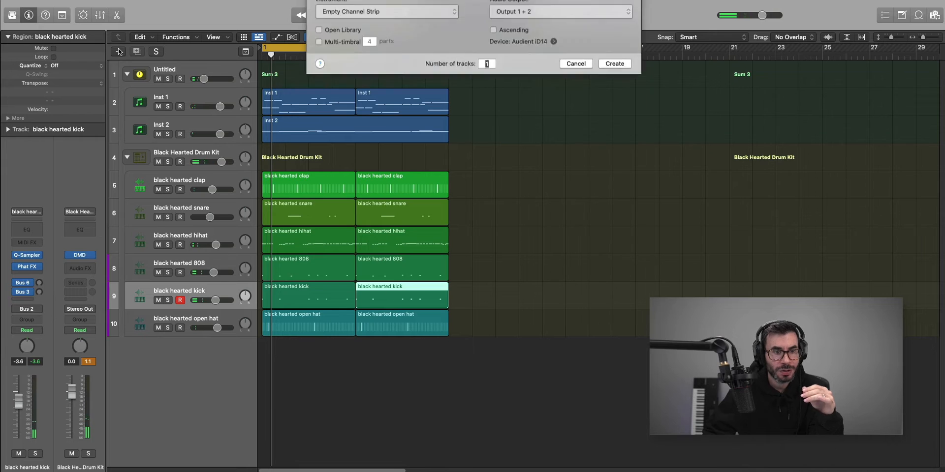
pyautogui.press('Return')
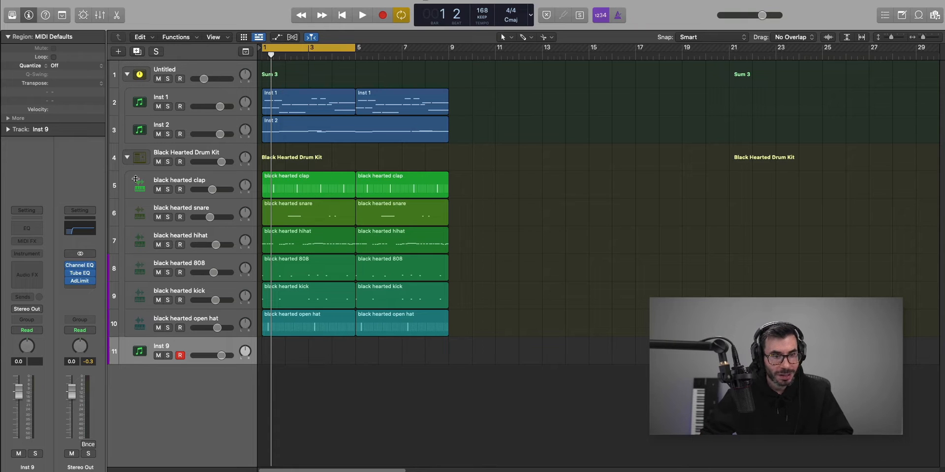
pyautogui.click(36, 253)
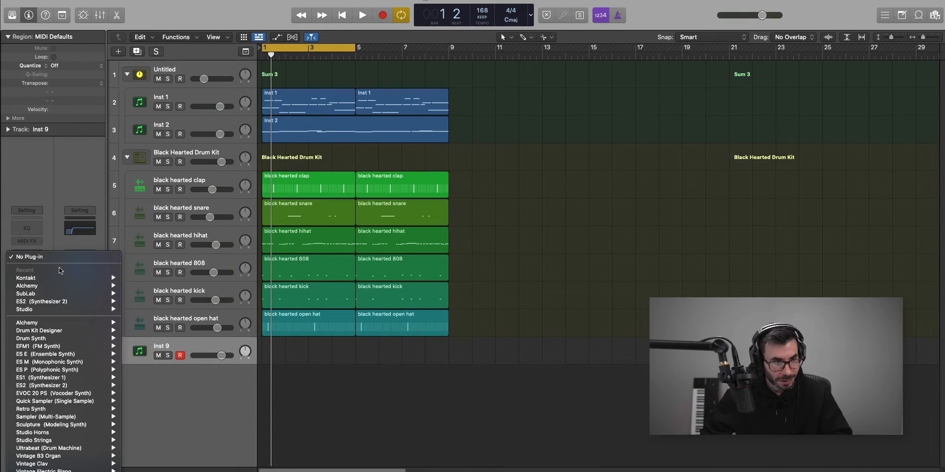
pyautogui.click(46, 279)
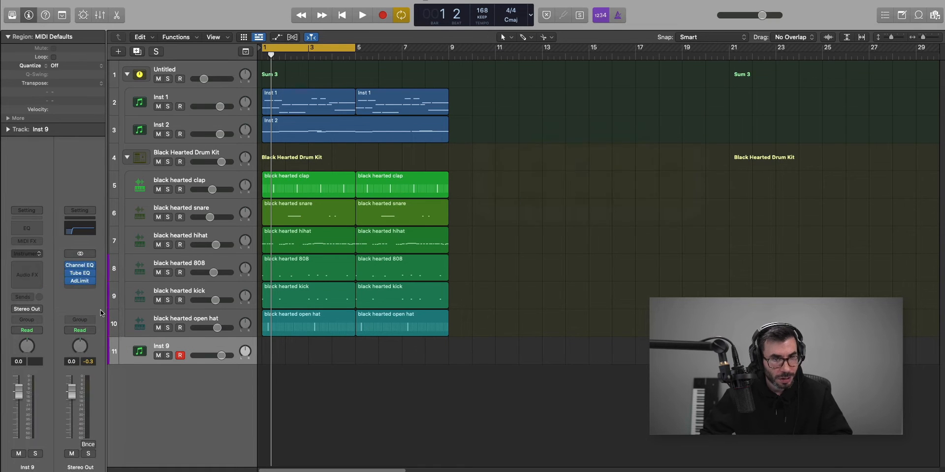
pyautogui.moveTo(566, 120); pyautogui.dragTo(501, 39)
# Find the EXHALE library in Kontakt and load EXHALE.nki into the rack.
pyautogui.scroll(-5, 383, 251)
pyautogui.scroll(2, 382, 251)
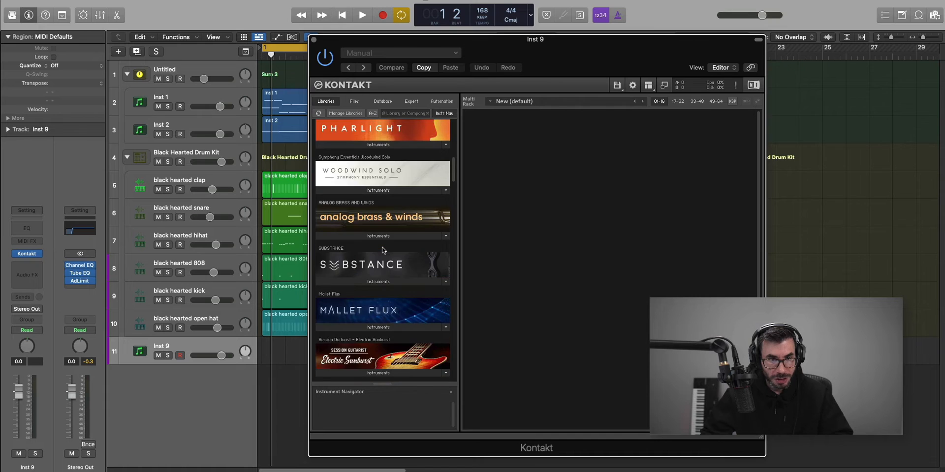
pyautogui.scroll(-8, 383, 251)
pyautogui.scroll(2, 383, 251)
pyautogui.click(378, 277)
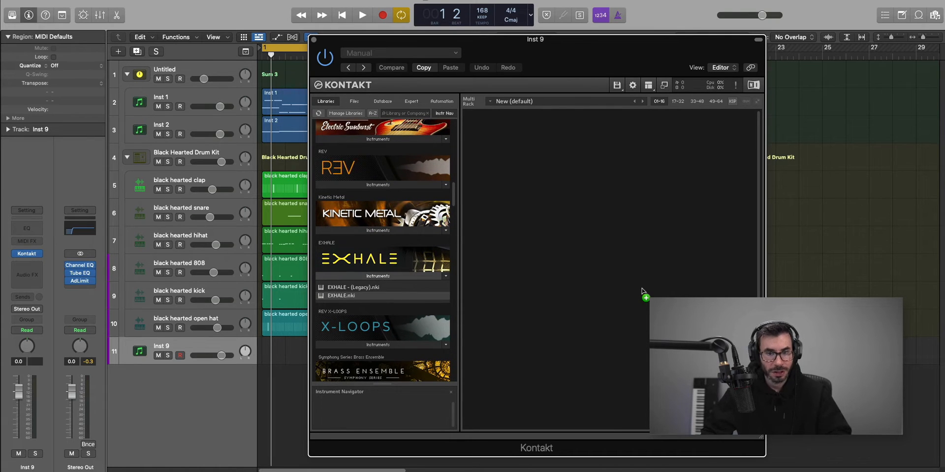
pyautogui.moveTo(642, 292); pyautogui.dragTo(606, 280)
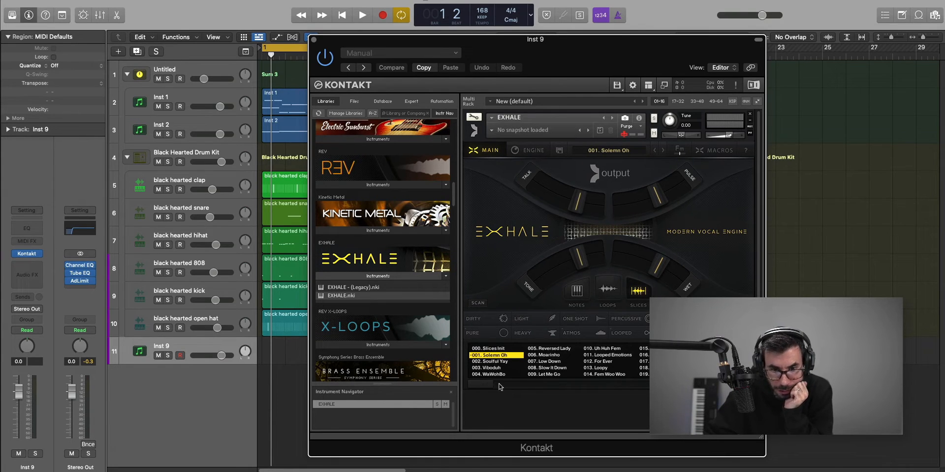
# Load the slices preset 035. Pretty Female Oh in EXHALE and close the plug-in window.
pyautogui.moveTo(499, 385); pyautogui.dragTo(560, 384)
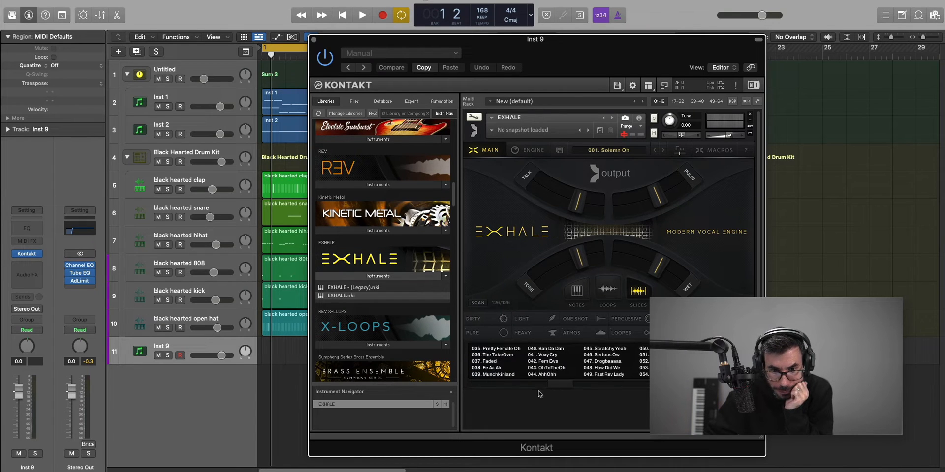
pyautogui.click(499, 350)
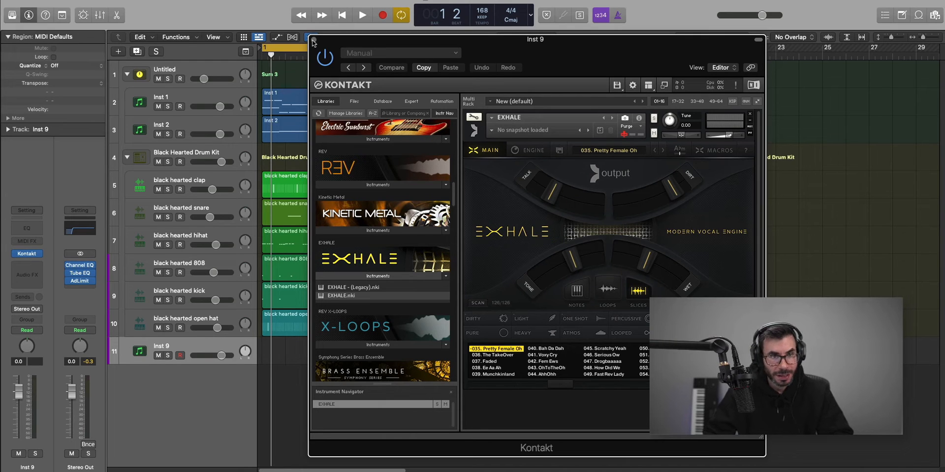
pyautogui.click(313, 41)
# In a four-bar Inst 9 region, place a two-beat C2 note at bar 1 and a D2 note on beat 2.
pyautogui.hscroll(-2, 249, 297)
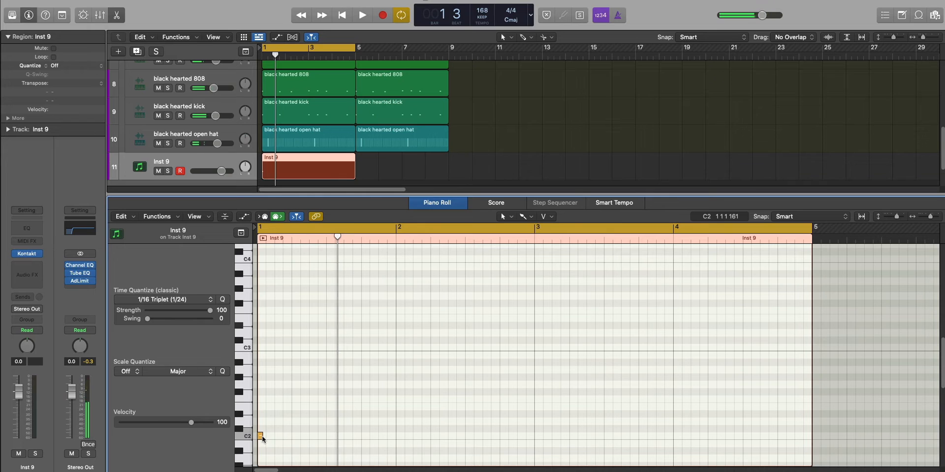
pyautogui.moveTo(262, 437)
pyautogui.mouseDown()
pyautogui.moveTo(335, 438)
pyautogui.moveTo(326, 446)
pyautogui.mouseUp()
pyautogui.press('space')
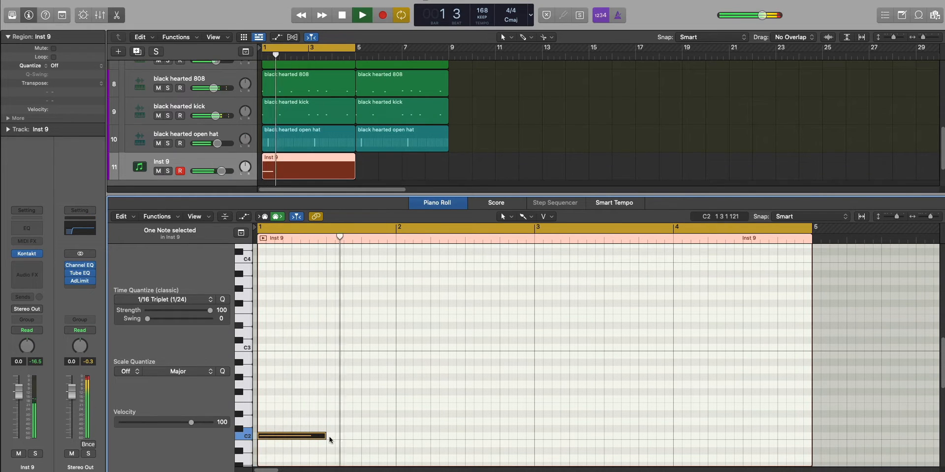
pyautogui.keyDown('super'); pyautogui.click(311, 424); pyautogui.keyUp('super')
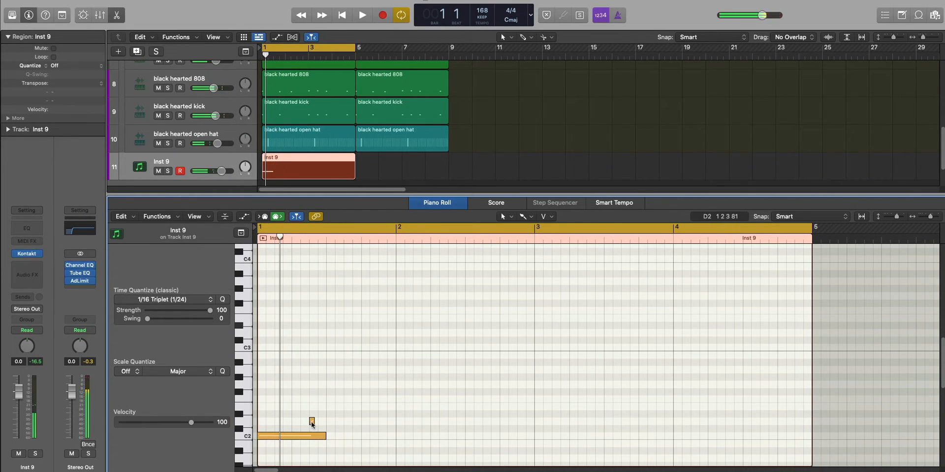
pyautogui.moveTo(314, 424)
pyautogui.mouseDown()
pyautogui.moveTo(360, 429)
pyautogui.moveTo(319, 426)
pyautogui.mouseUp()
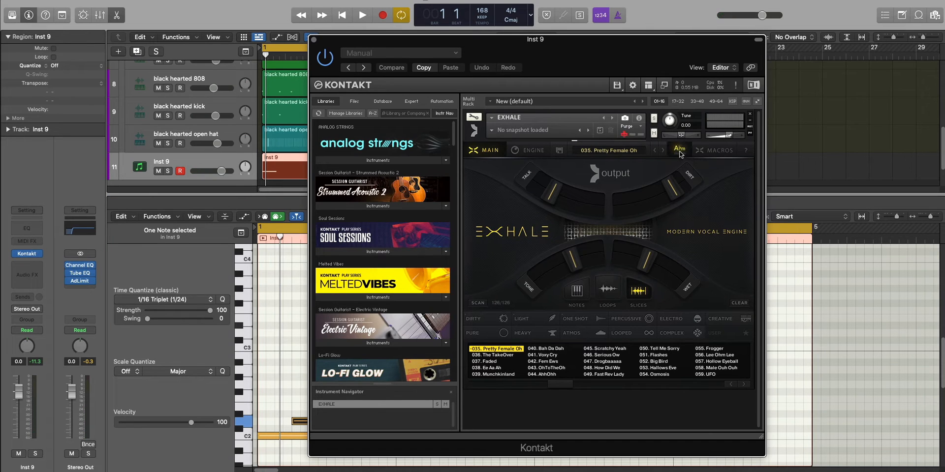
# Set the EXHALE preset's key to C# minor and close the plug-in window.
pyautogui.click(679, 151)
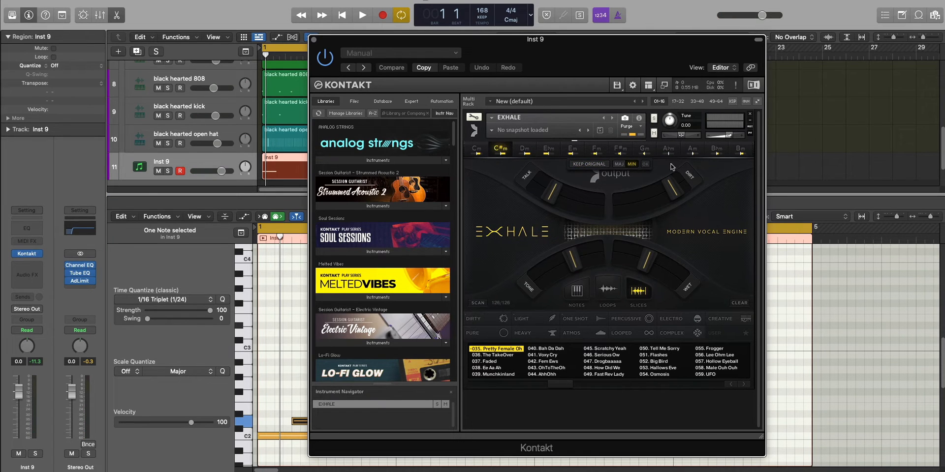
pyautogui.click(645, 165)
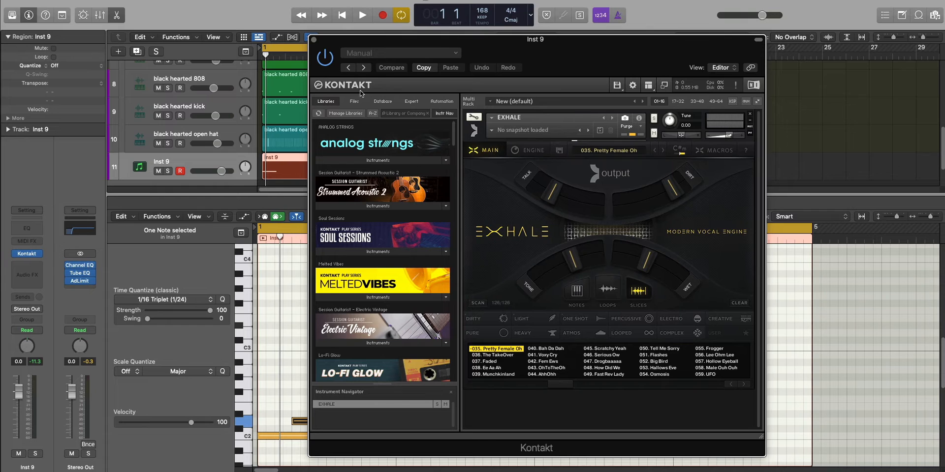
pyautogui.click(314, 40)
# Audition the C2 and D2 vocal slices individually and against the beat.
pyautogui.click(264, 437)
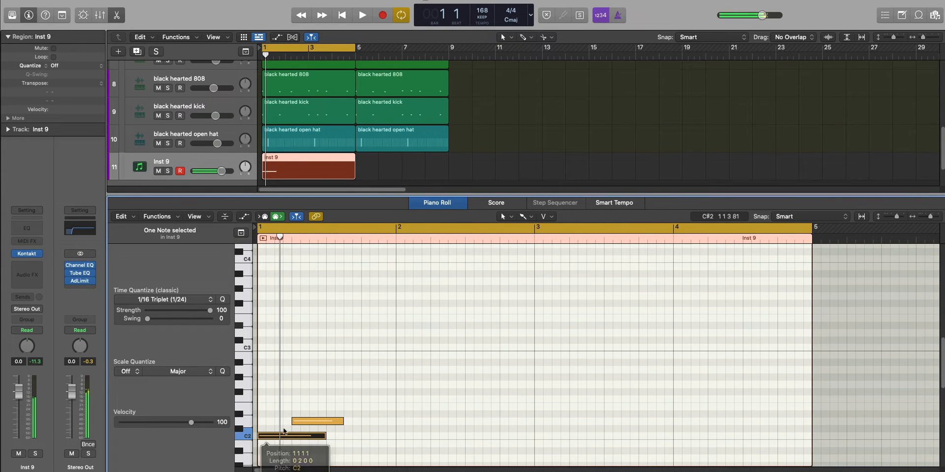
pyautogui.click(306, 421)
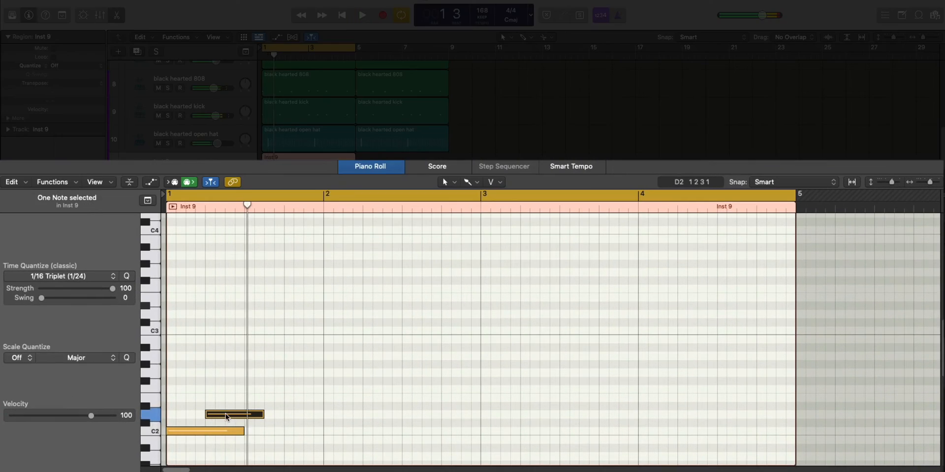
pyautogui.moveTo(310, 421); pyautogui.dragTo(291, 422)
pyautogui.moveTo(205, 421); pyautogui.dragTo(203, 415)
pyautogui.press('space')
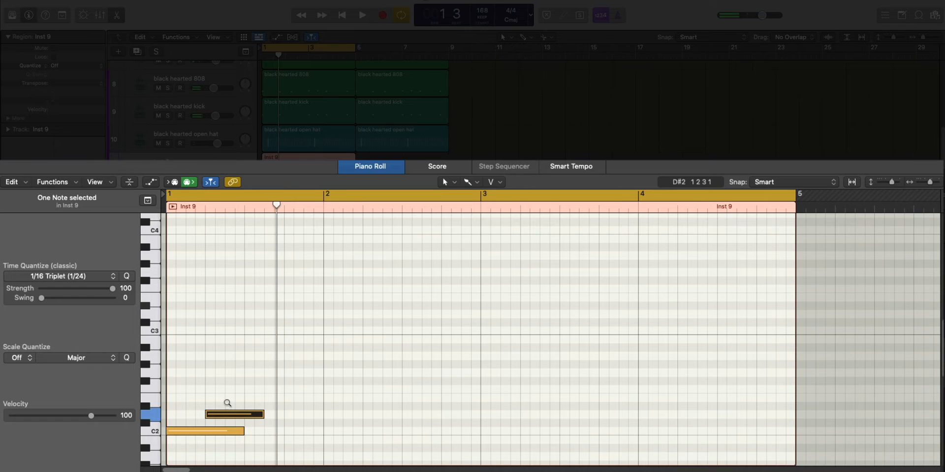
# Lengthen the C2 vocal note to the start of bar 2 and play it back with the beat.
pyautogui.press('super+Right')
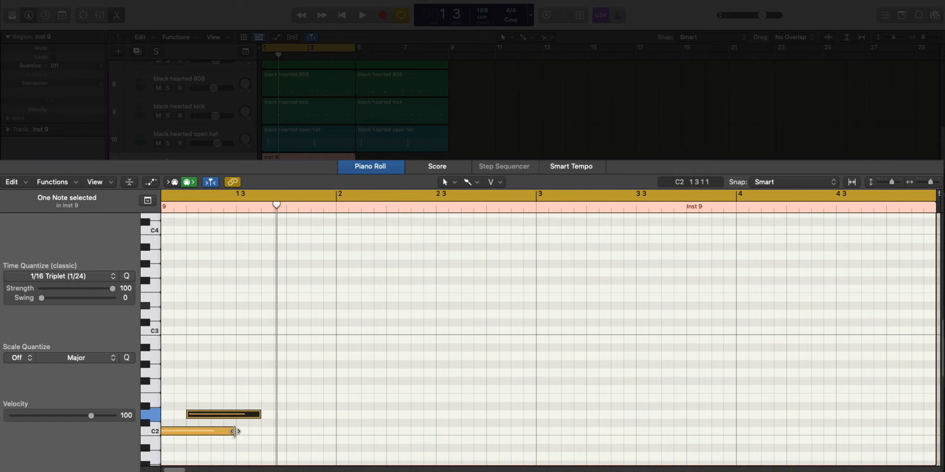
pyautogui.moveTo(234, 431); pyautogui.dragTo(337, 432)
pyautogui.press('space')
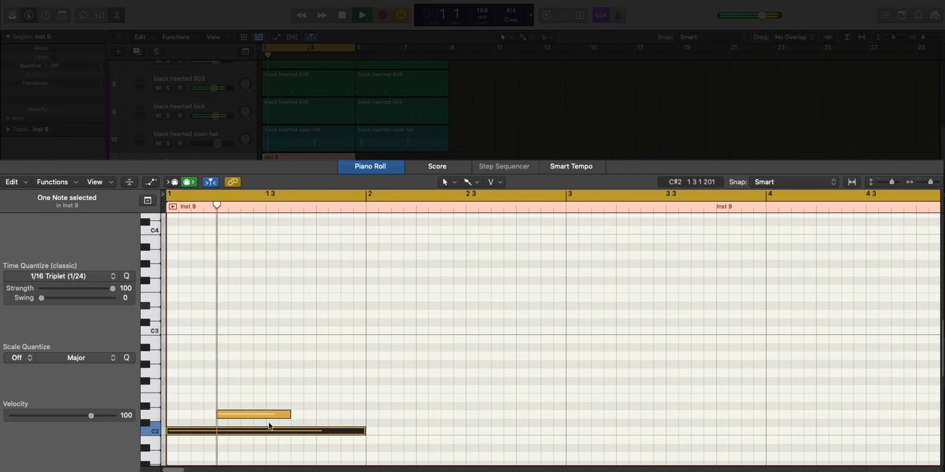
# Move the D2 note to beat 3 of bar 1 and lengthen it to beat 3 of bar 2.
pyautogui.press('space')
pyautogui.moveTo(249, 414); pyautogui.dragTo(301, 417)
pyautogui.press('space')
pyautogui.press('super+Left')
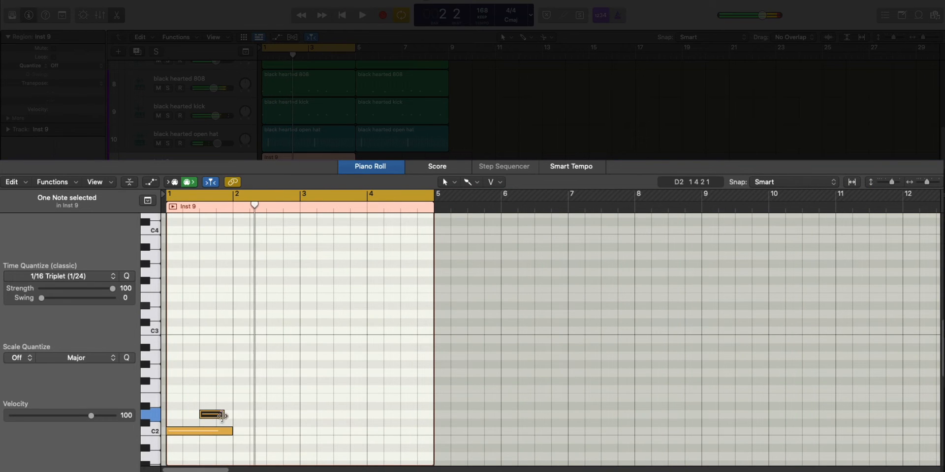
pyautogui.moveTo(222, 416); pyautogui.dragTo(266, 416)
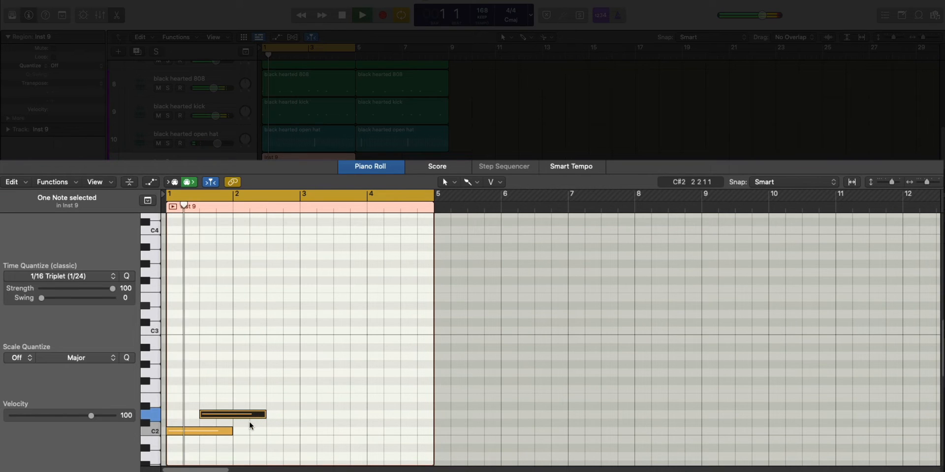
# Change the piano roll's secondary tool from Brush to Pencil.
pyautogui.click(236, 399)
pyautogui.press('space')
pyautogui.keyDown('super'); pyautogui.click(238, 398); pyautogui.keyUp('super')
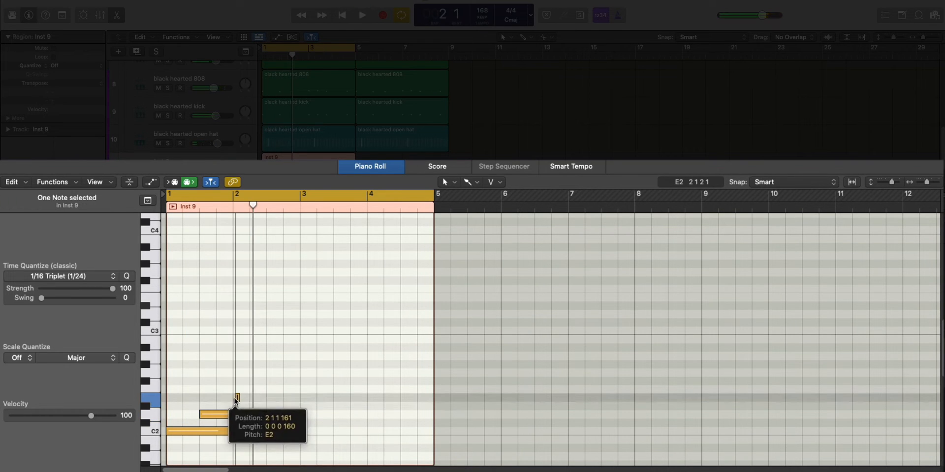
pyautogui.click(467, 183)
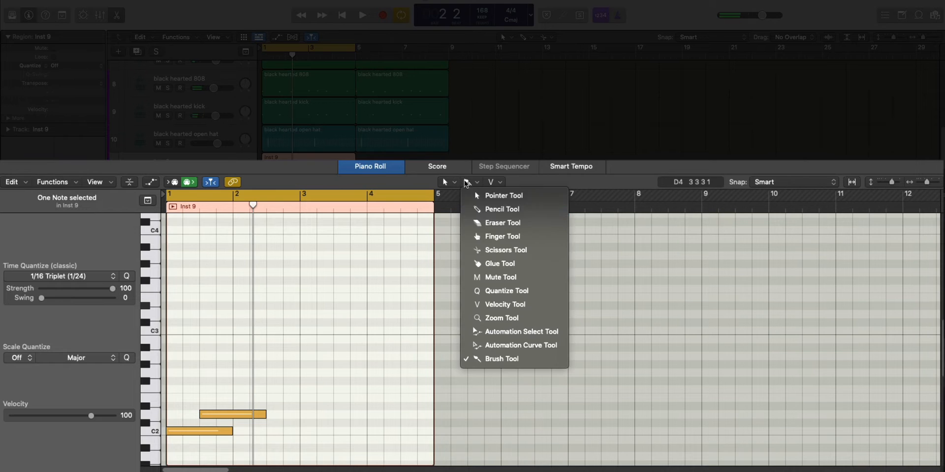
pyautogui.click(487, 209)
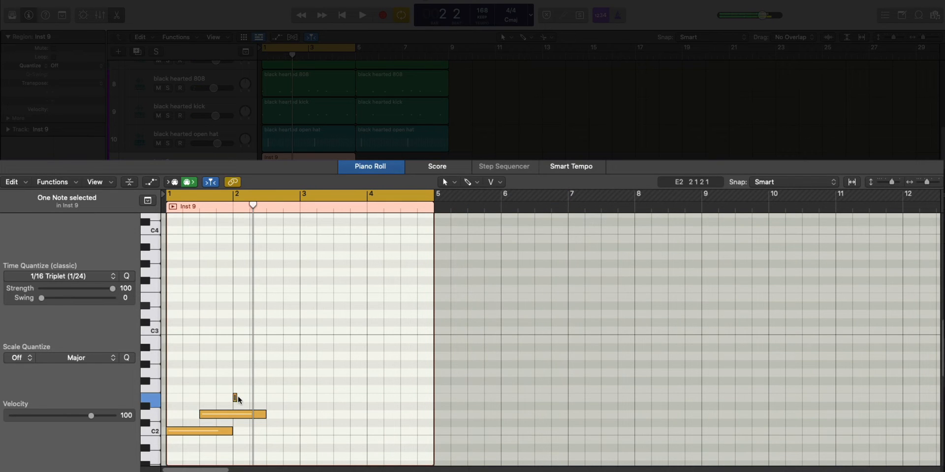
# Place an E2 note at the start of bar 2, lengthen it to bar 3, and play it back.
pyautogui.click(235, 397)
pyautogui.moveTo(235, 397); pyautogui.dragTo(300, 399)
pyautogui.press('space')
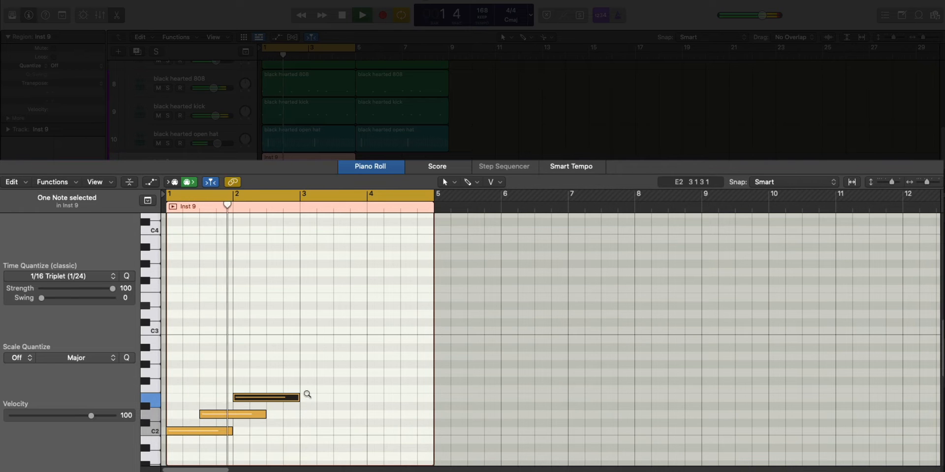
# Add a one-bar C2 note at bar 3 and a one-bar F2 note at bar 4.
pyautogui.scroll(3, 306, 396)
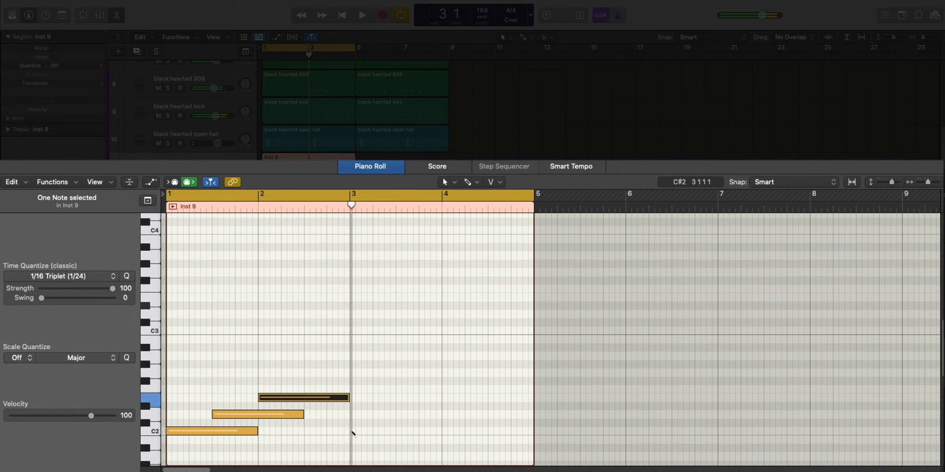
pyautogui.keyDown('super'); pyautogui.click(367, 432); pyautogui.keyUp('super')
pyautogui.press('Return')
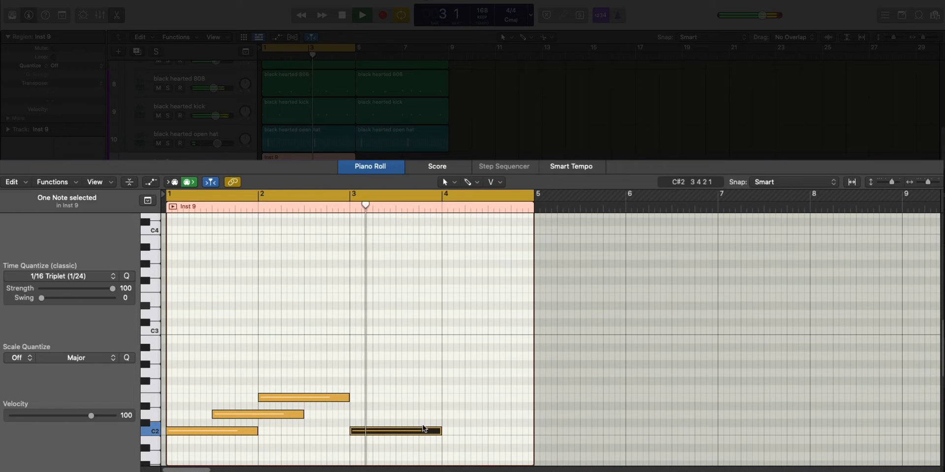
pyautogui.keyDown('super'); pyautogui.click(442, 389); pyautogui.keyUp('super')
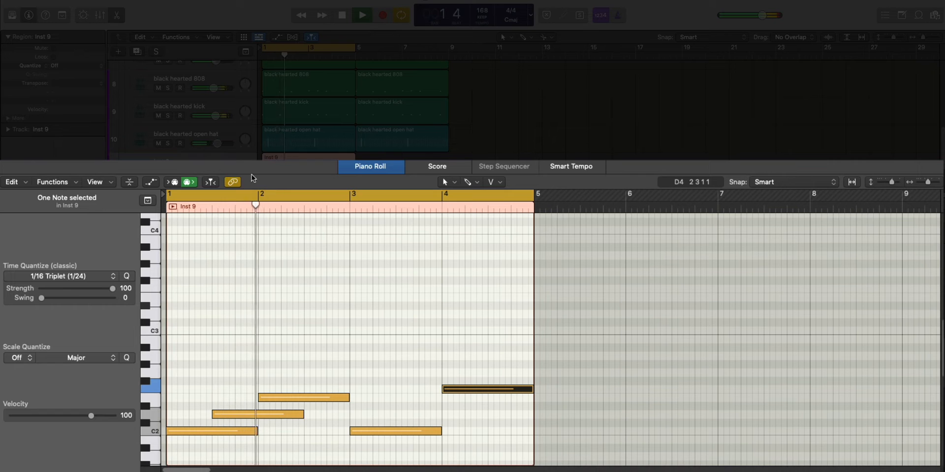
# Repeat all five vocal notes into bars 5 to 8 and end the Inst 9 region at bar 9.
pyautogui.press('space')
pyautogui.click(292, 319)
pyautogui.press('super+a')
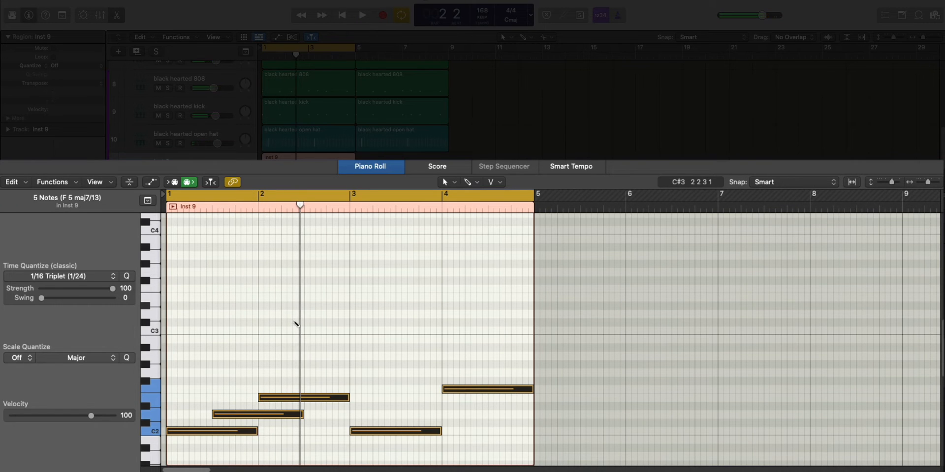
pyautogui.press('super+r')
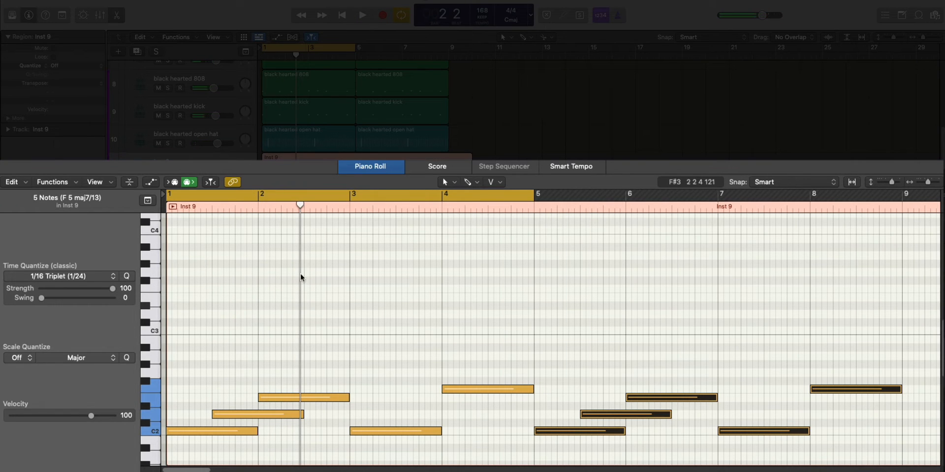
pyautogui.click(450, 158)
pyautogui.press('super+z')
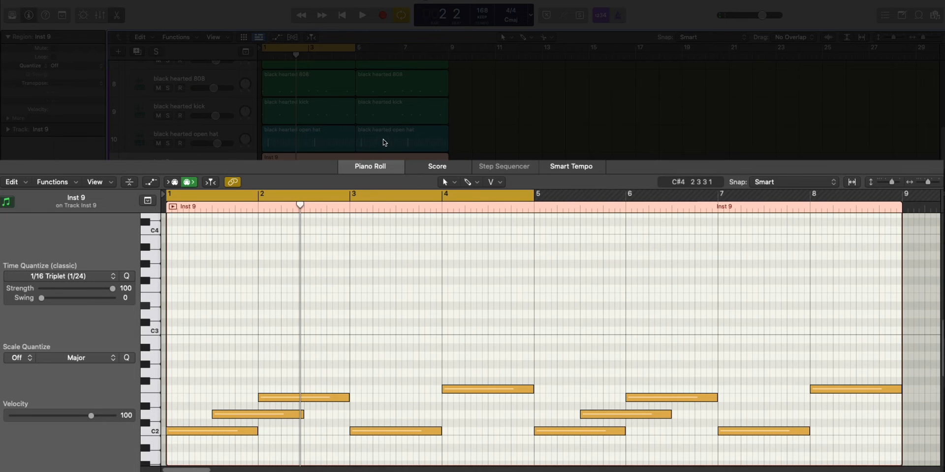
# Set the cycle range to bars 5 through 8 and play the repeated vocal phrase.
pyautogui.press('super+u')
pyautogui.press('super+Left')
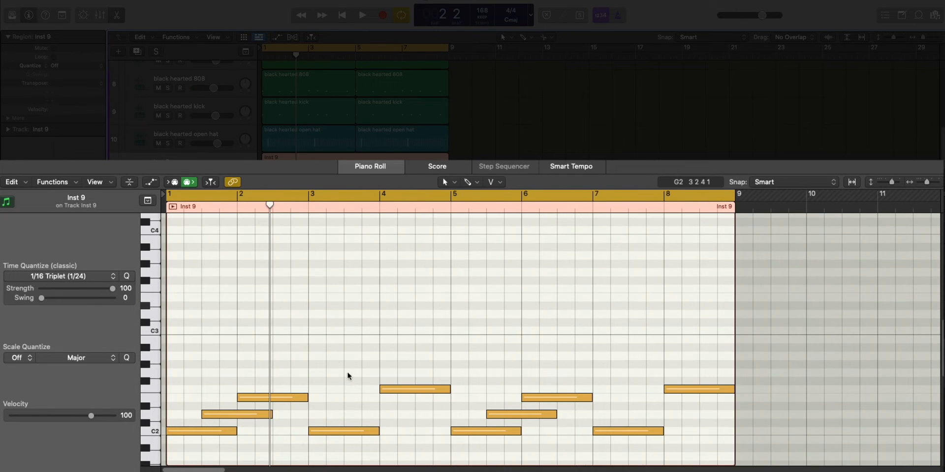
pyautogui.press('space')
pyautogui.moveTo(455, 194); pyautogui.dragTo(737, 202)
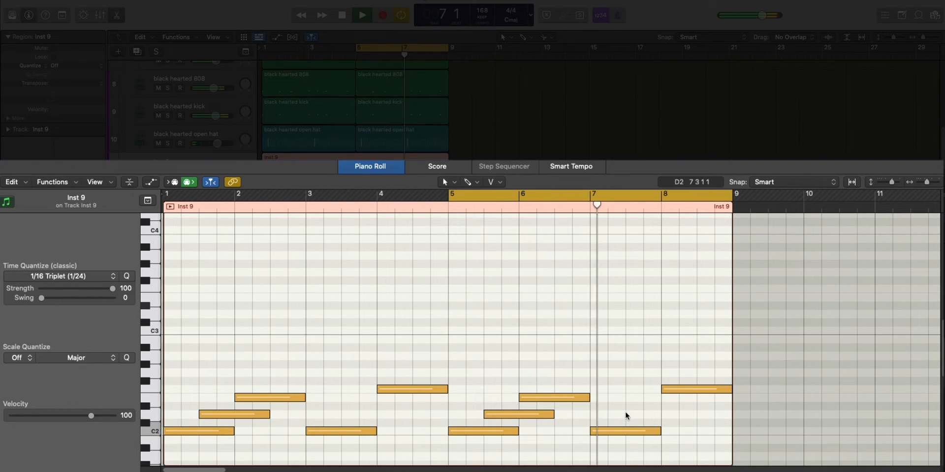
# Add a two-beat E2 note on beat 3 of bar 7.
pyautogui.click(630, 392)
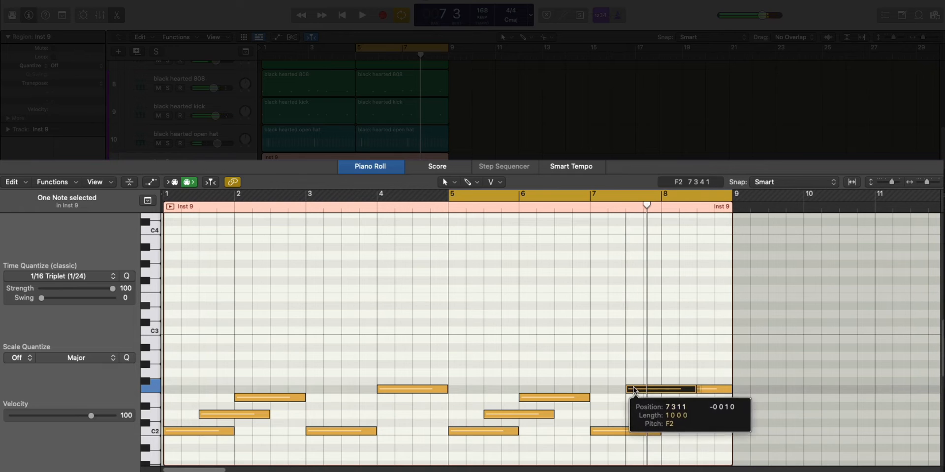
pyautogui.moveTo(694, 389); pyautogui.dragTo(658, 389)
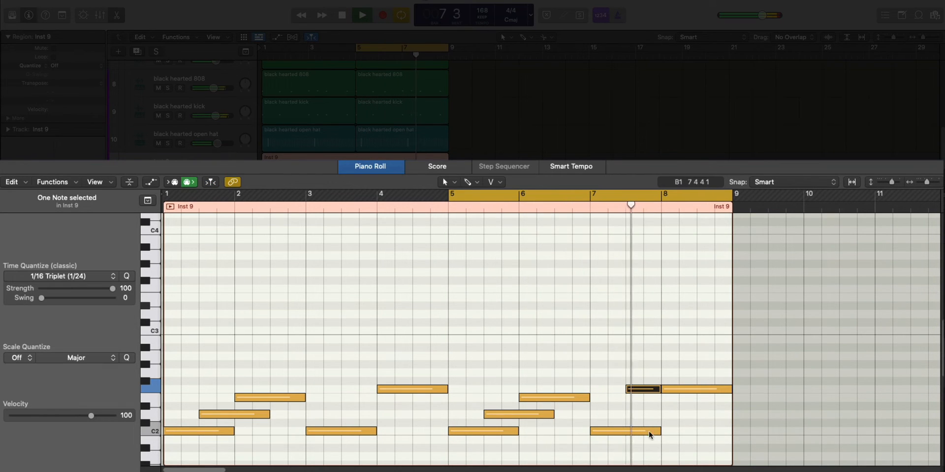
pyautogui.moveTo(631, 391); pyautogui.dragTo(633, 397)
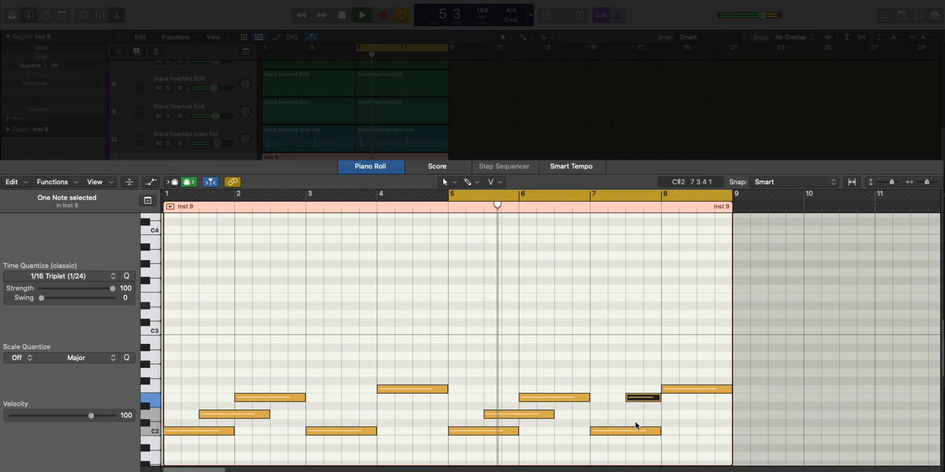
# Raise the one-bar F2 note in bar 8 to C3 and play it back.
pyautogui.click(664, 390)
pyautogui.moveTo(669, 344)
pyautogui.mouseDown()
pyautogui.moveTo(668, 334)
pyautogui.moveTo(670, 357)
pyautogui.moveTo(671, 332)
pyautogui.mouseUp()
pyautogui.press('space')
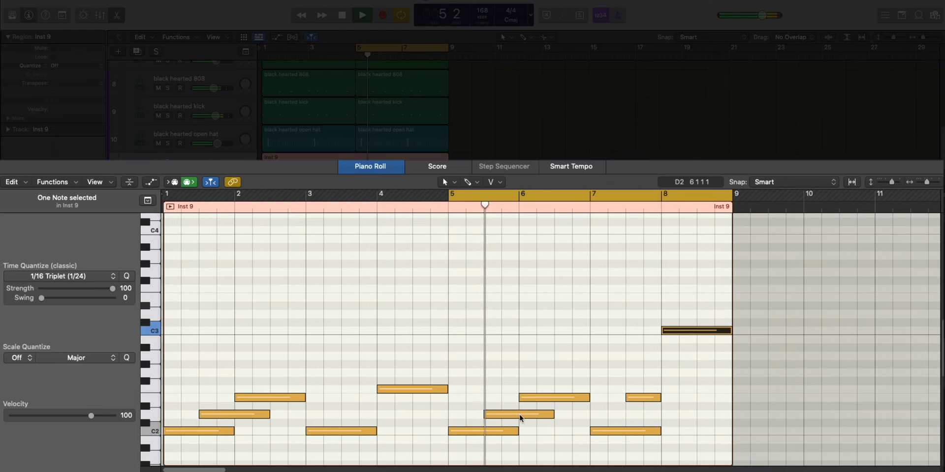
# Lower the bar 8 note to B2 and add a two-beat C3 note on beat 3 of bar 8.
pyautogui.click(582, 364)
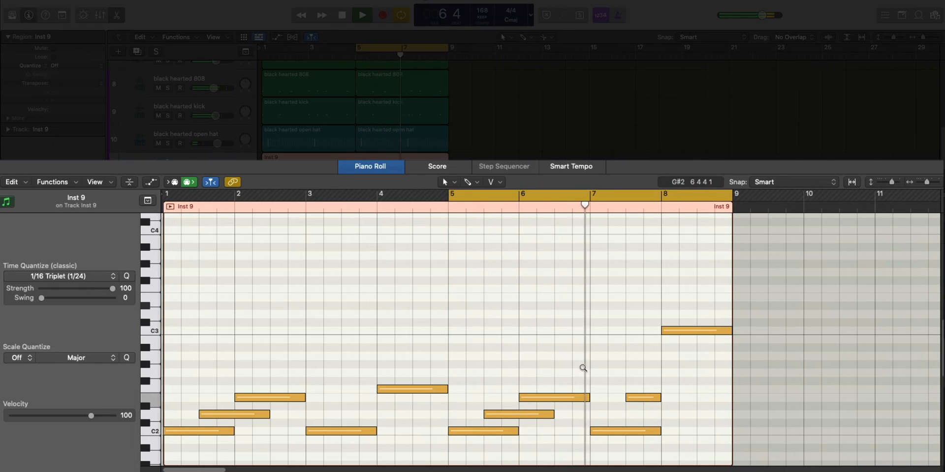
pyautogui.keyDown('ctrl'); pyautogui.keyDown('alt'); pyautogui.click(582, 366); pyautogui.keyUp('alt'); pyautogui.keyUp('ctrl')
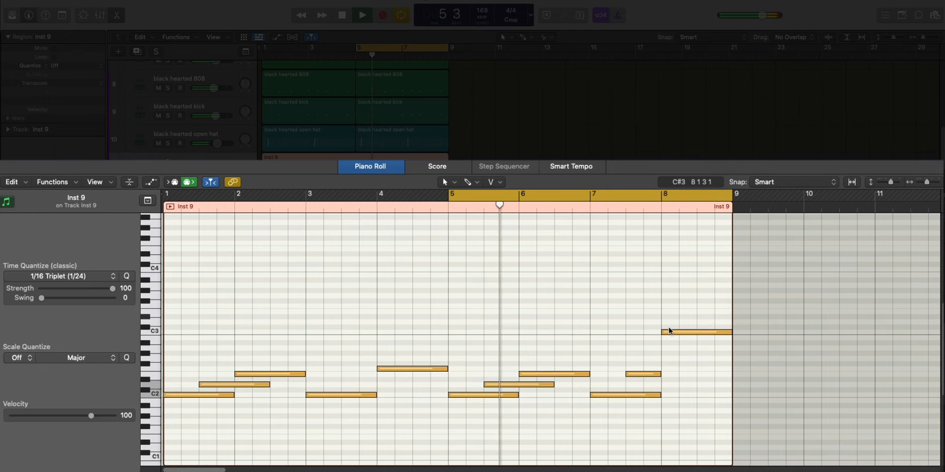
pyautogui.moveTo(670, 332); pyautogui.dragTo(707, 332)
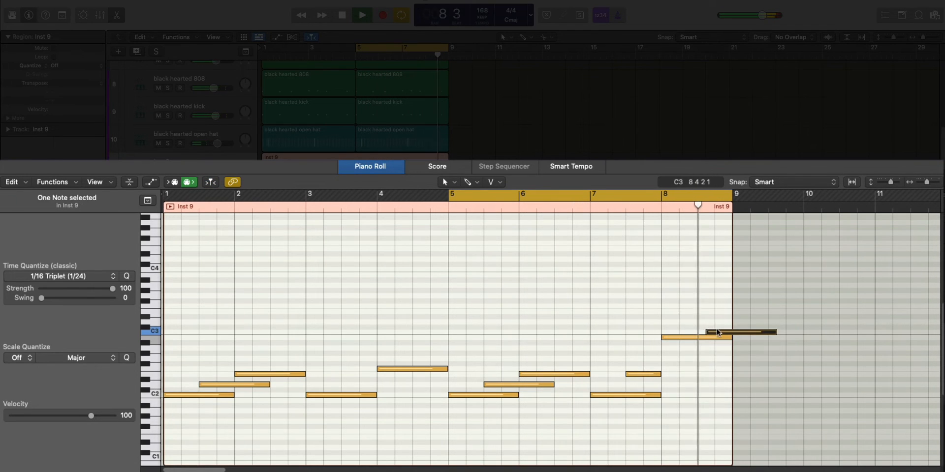
pyautogui.moveTo(773, 333); pyautogui.dragTo(732, 334)
pyautogui.click(760, 336)
pyautogui.click(712, 373)
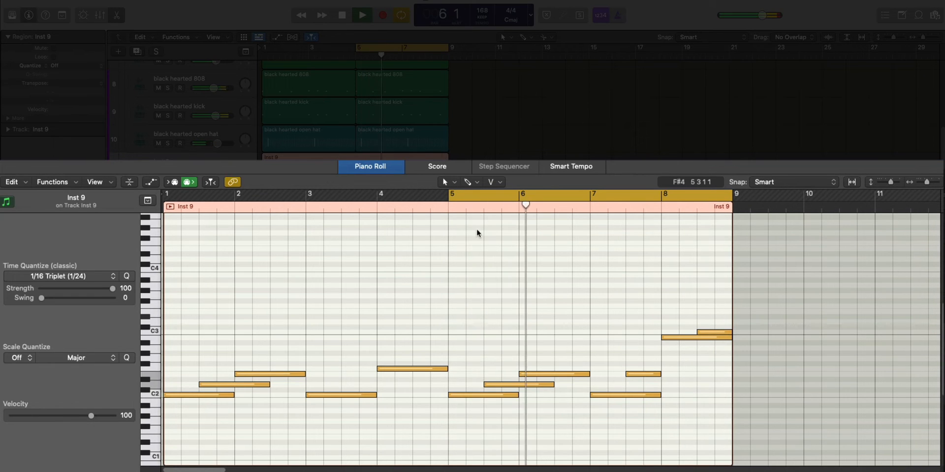
# Lower the Inst 9 volume to -8.4 dB against the beat and close the piano roll.
pyautogui.press('space')
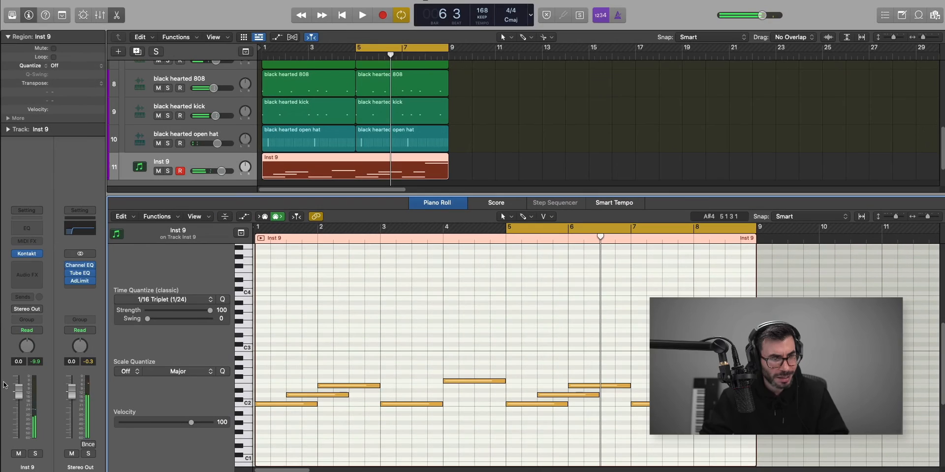
pyautogui.press('space')
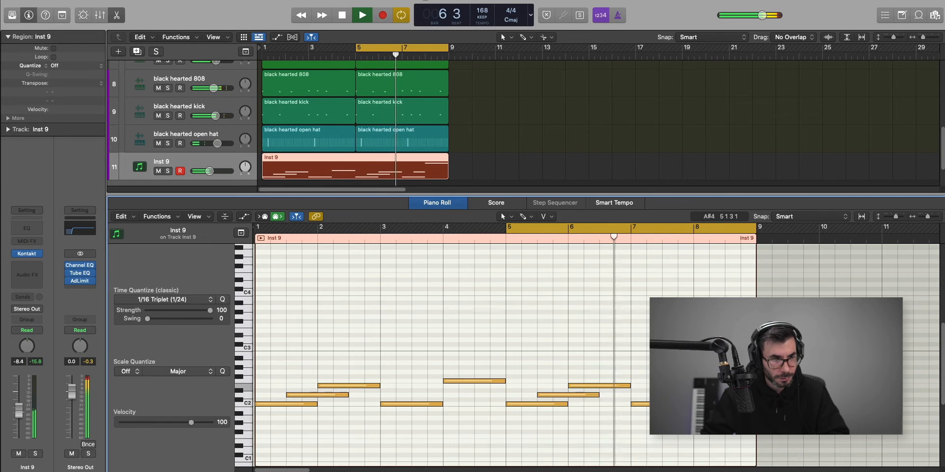
pyautogui.moveTo(21, 411); pyautogui.dragTo(24, 415)
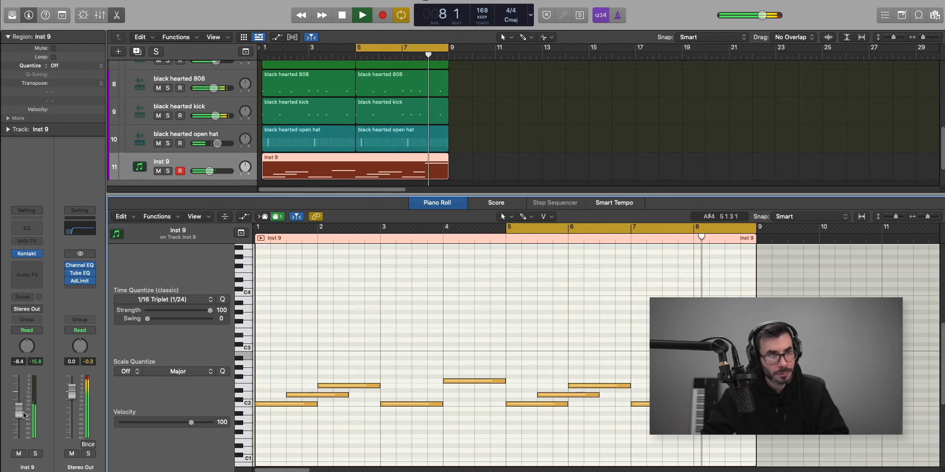
pyautogui.press('x')
pyautogui.press('x')
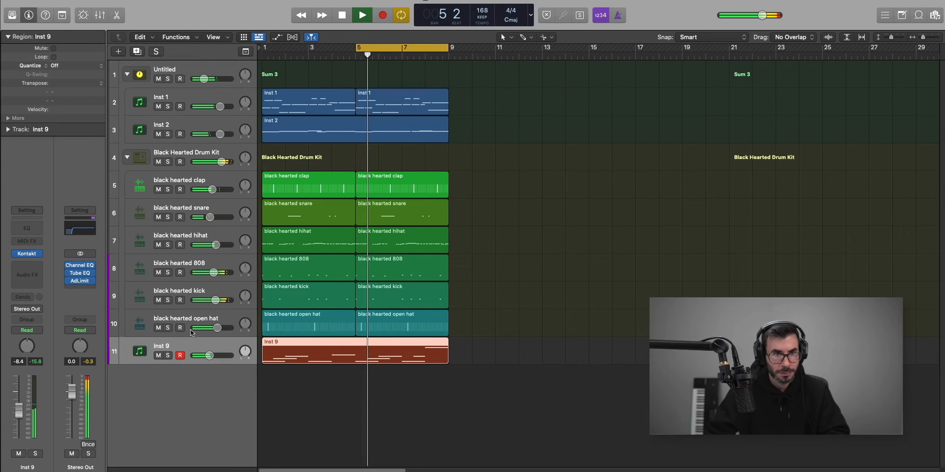
pyautogui.press('space')
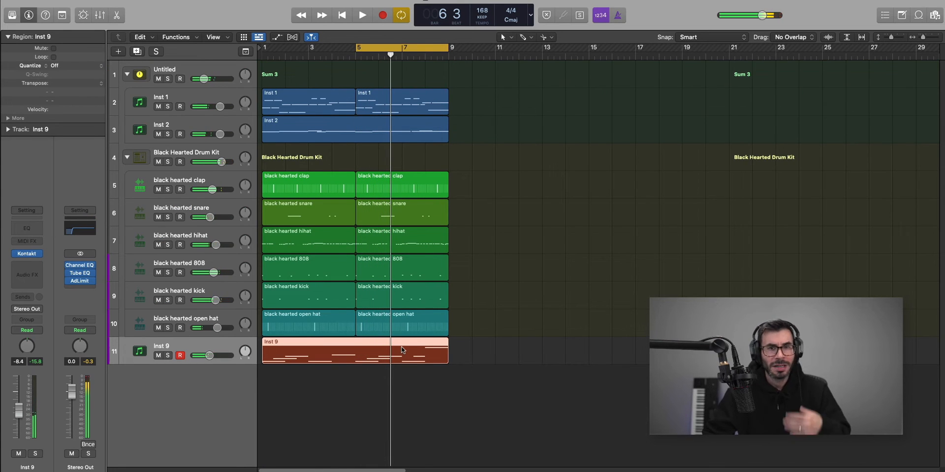
# Duplicate the Inst 1 and Inst 2 regions to bar 9 and join the copies into one region.
pyautogui.moveTo(466, 146); pyautogui.dragTo(344, 98)
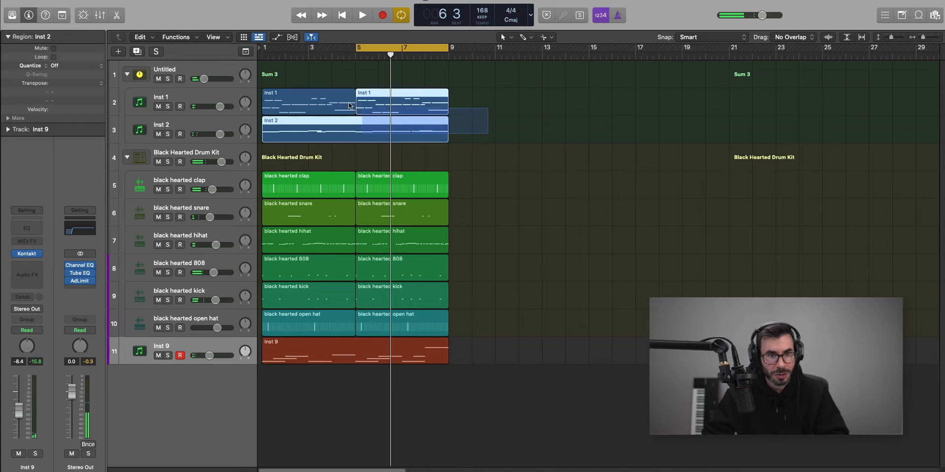
pyautogui.press('super+r')
pyautogui.moveTo(746, 147); pyautogui.dragTo(553, 101)
pyautogui.moveTo(746, 185); pyautogui.dragTo(515, 111)
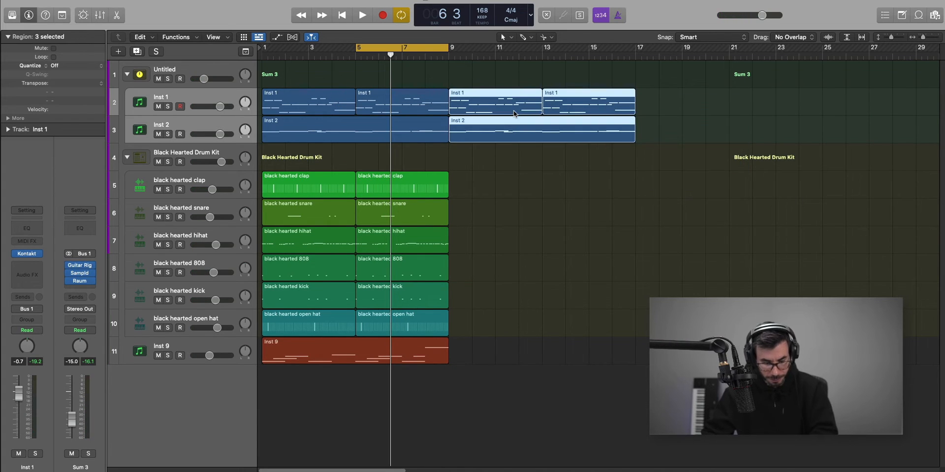
pyautogui.press('super+j')
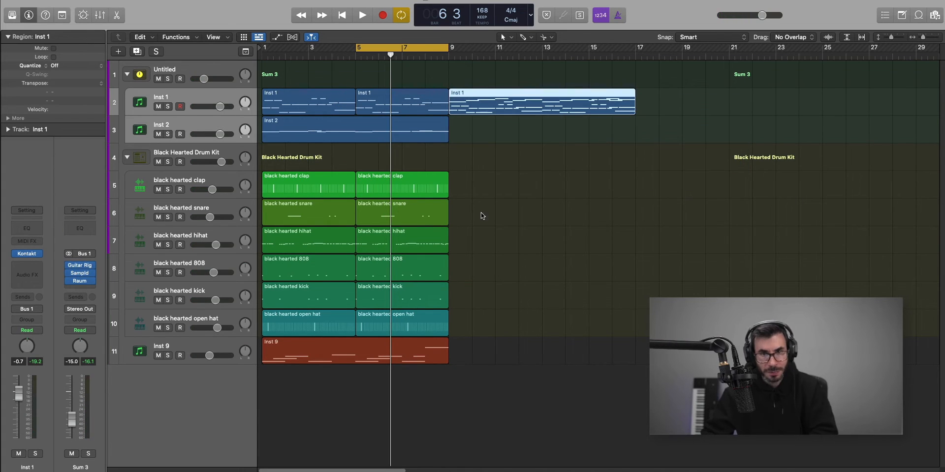
# Create a software instrument track below Inst 9 and move the joined melody region onto it at bar 1.
pyautogui.click(118, 53)
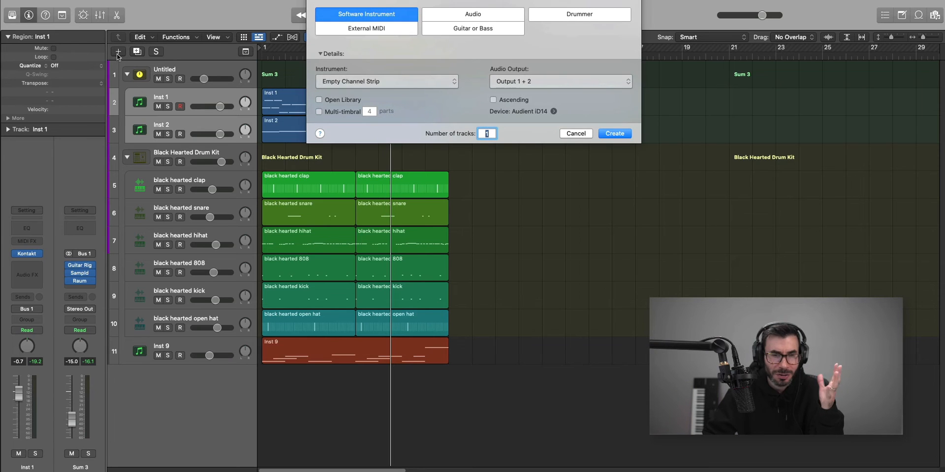
pyautogui.click(619, 138)
pyautogui.moveTo(195, 156); pyautogui.dragTo(128, 433)
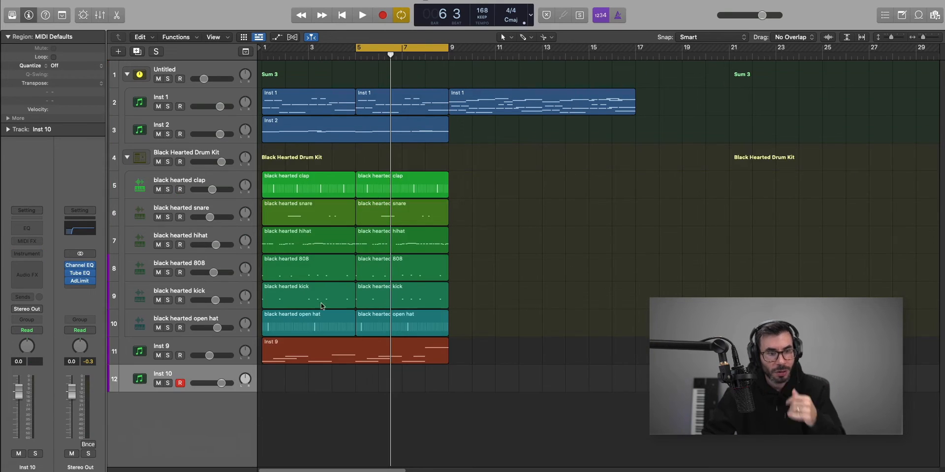
pyautogui.moveTo(524, 111); pyautogui.dragTo(307, 385)
# Load Alchemy in stereo on the Inst 10 track and filter its presets to the Vocals category.
pyautogui.click(27, 253)
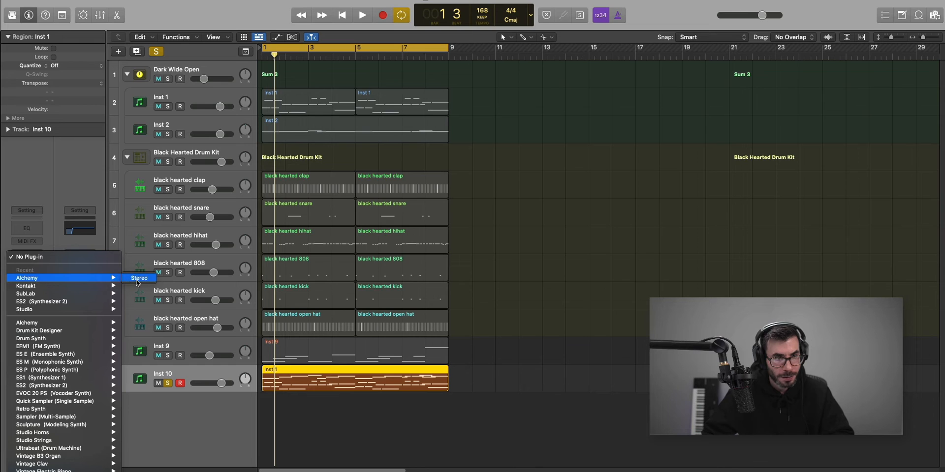
pyautogui.click(138, 279)
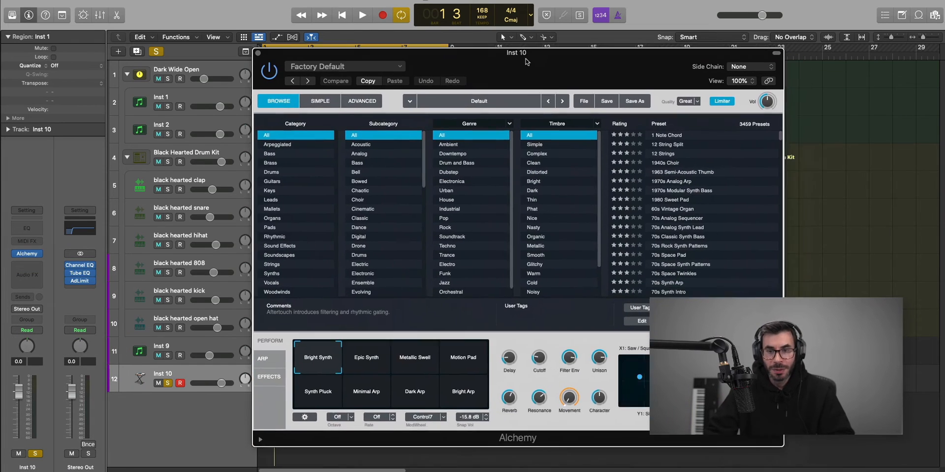
pyautogui.moveTo(526, 61); pyautogui.dragTo(478, 49)
pyautogui.click(227, 269)
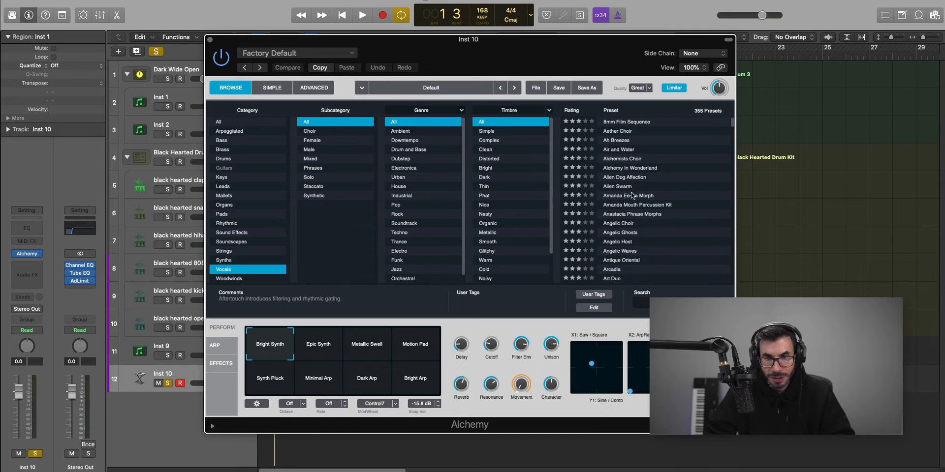
# Load the Angelic Ghosts preset in Alchemy, close the plug-in window and play the soloed vocal layer.
pyautogui.click(618, 233)
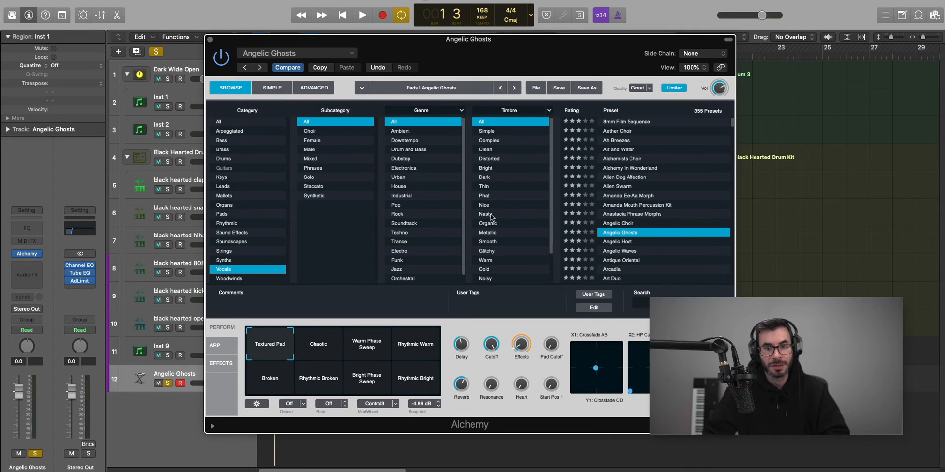
pyautogui.click(210, 40)
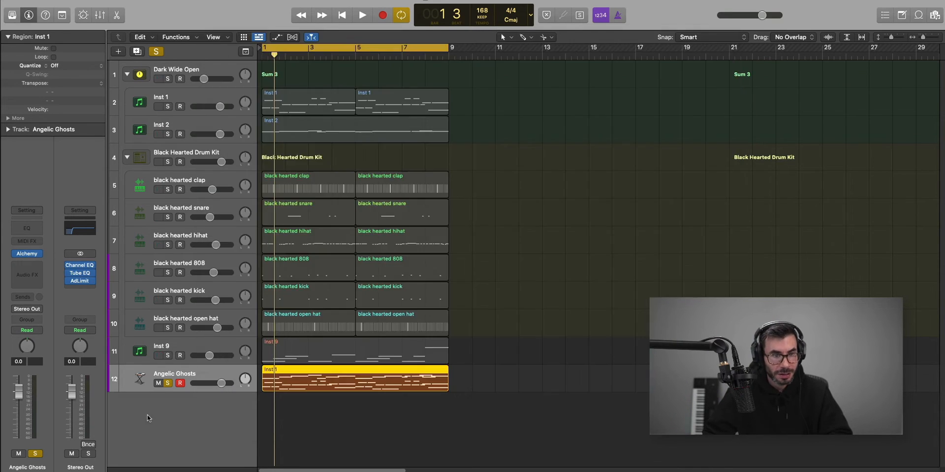
pyautogui.press('space')
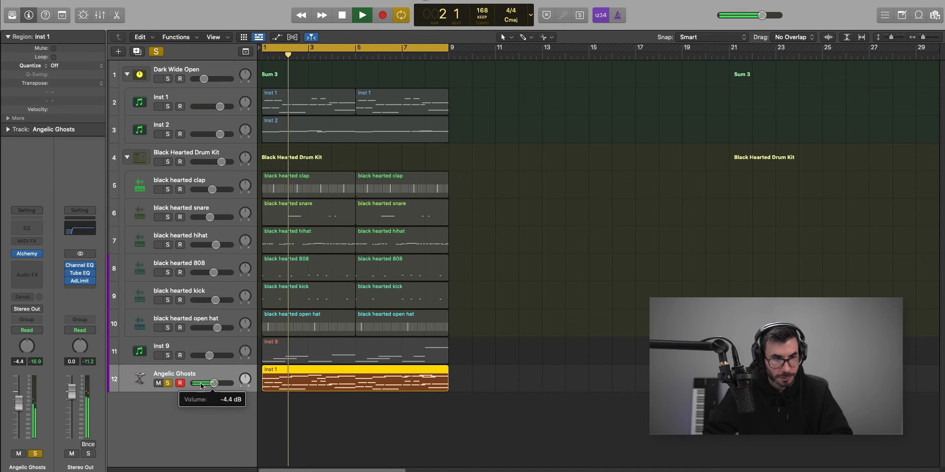
# Lower the Angelic Ghosts volume to -10.6 dB, balancing it against the soloed Inst 9 and against the full beat with all solos cleared.
pyautogui.moveTo(221, 383); pyautogui.dragTo(211, 383)
pyautogui.click(168, 356)
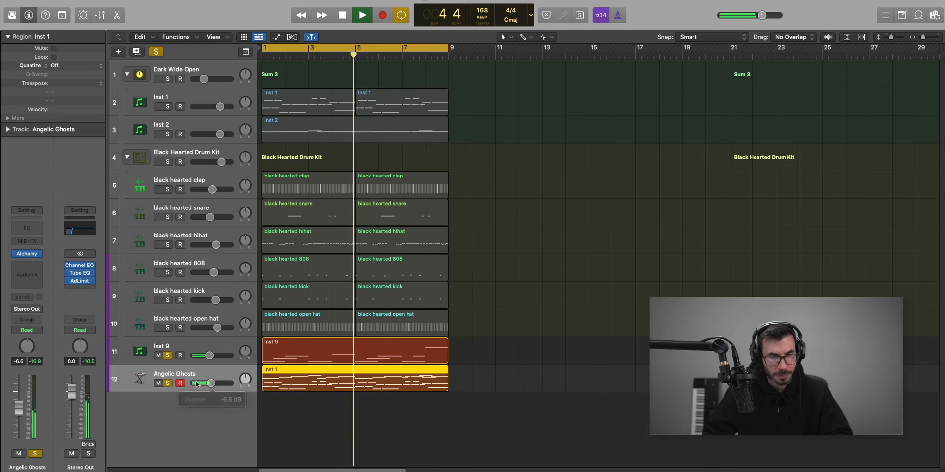
pyautogui.moveTo(210, 384); pyautogui.dragTo(208, 385)
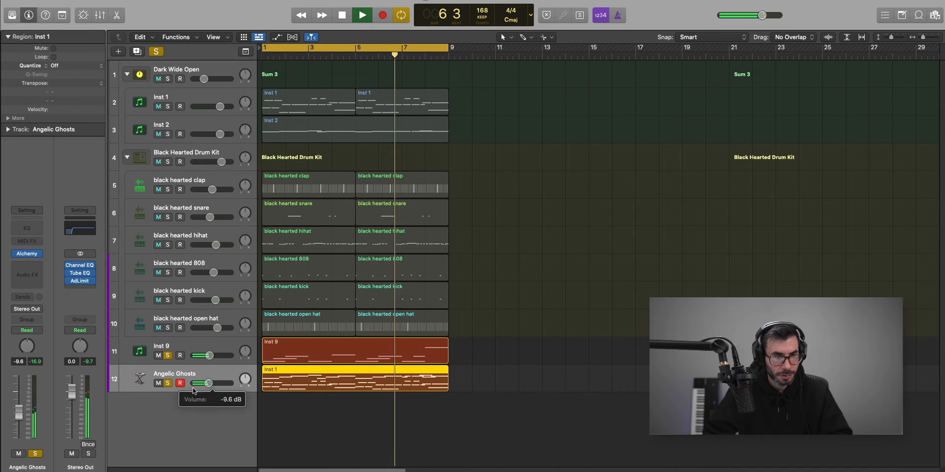
pyautogui.keyDown('alt'); pyautogui.click(167, 383); pyautogui.keyUp('alt')
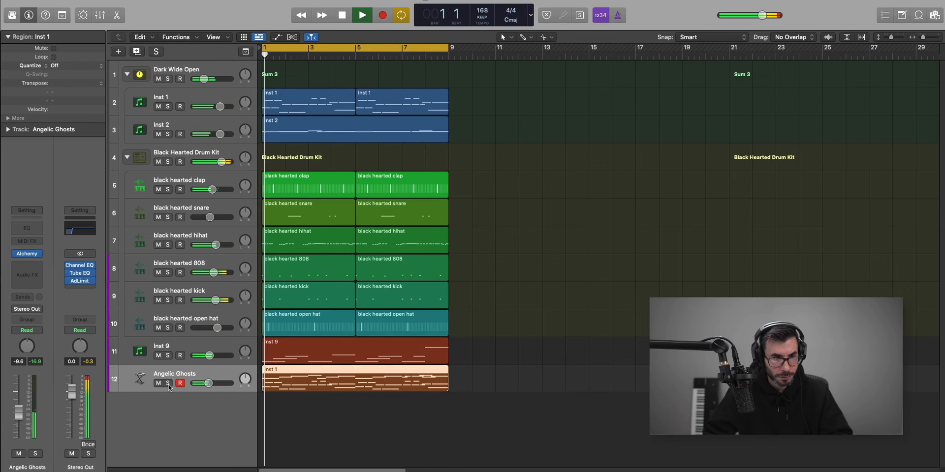
pyautogui.moveTo(209, 383); pyautogui.dragTo(207, 383)
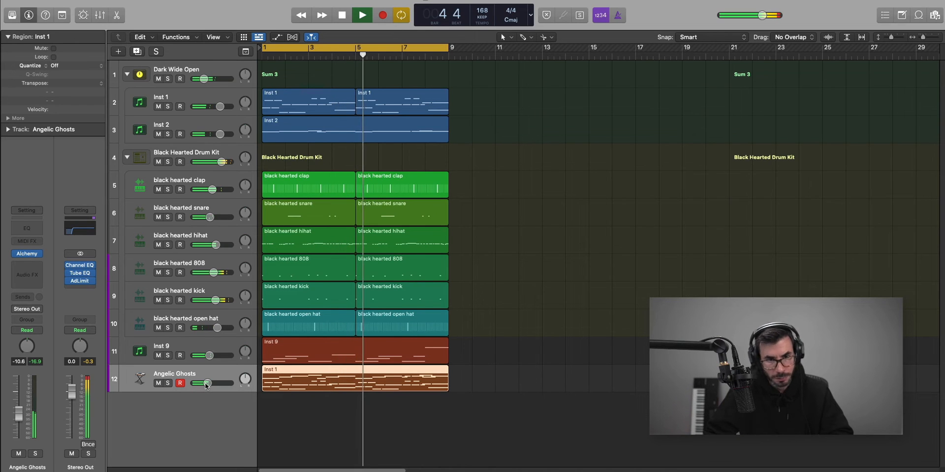
pyautogui.press('space')
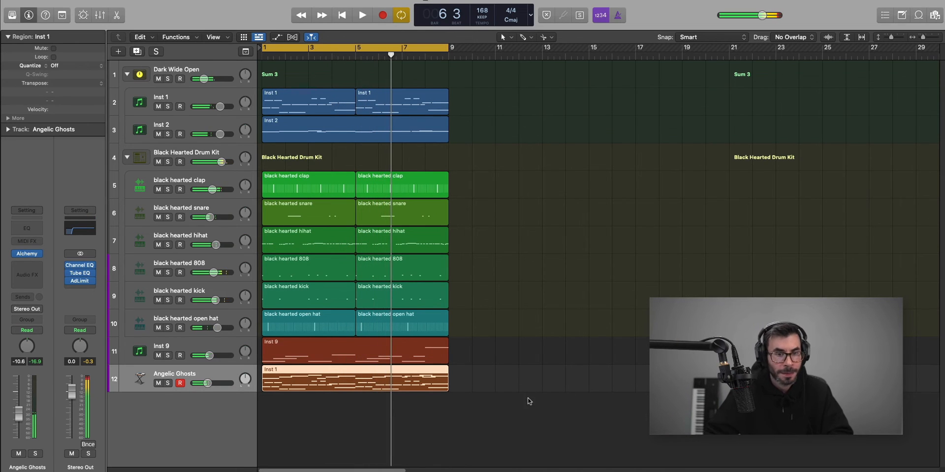
# Duplicate all regions on every track to bar 9 and shift the cycle range to bars 9 to 17.
pyautogui.moveTo(529, 398); pyautogui.dragTo(280, 108)
pyautogui.press('super+r')
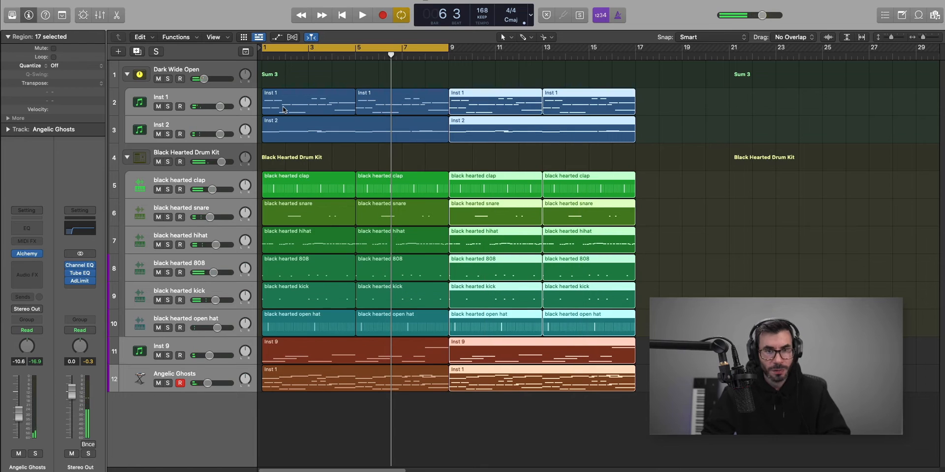
pyautogui.moveTo(410, 45); pyautogui.dragTo(598, 47)
# Open the copied Inst 2 region at bar 9 for note editing, tighten its second and third E4 notes and remove the following F#4.
pyautogui.click(574, 131)
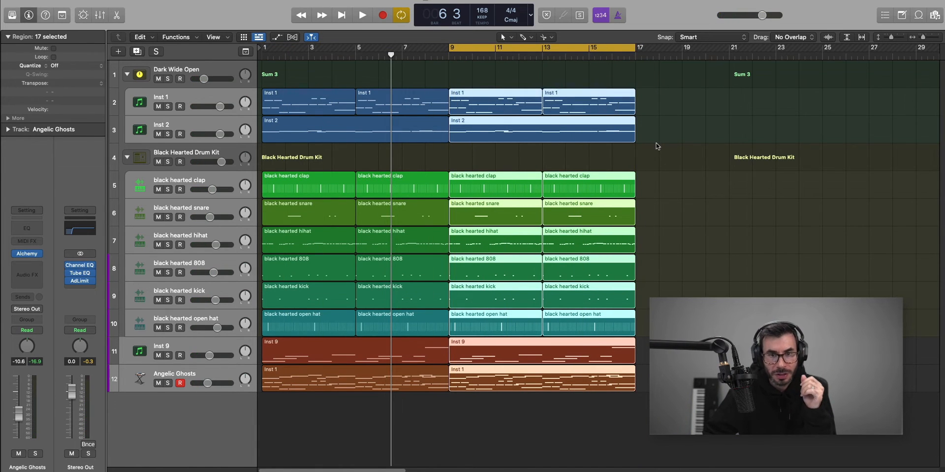
pyautogui.doubleClick(574, 131)
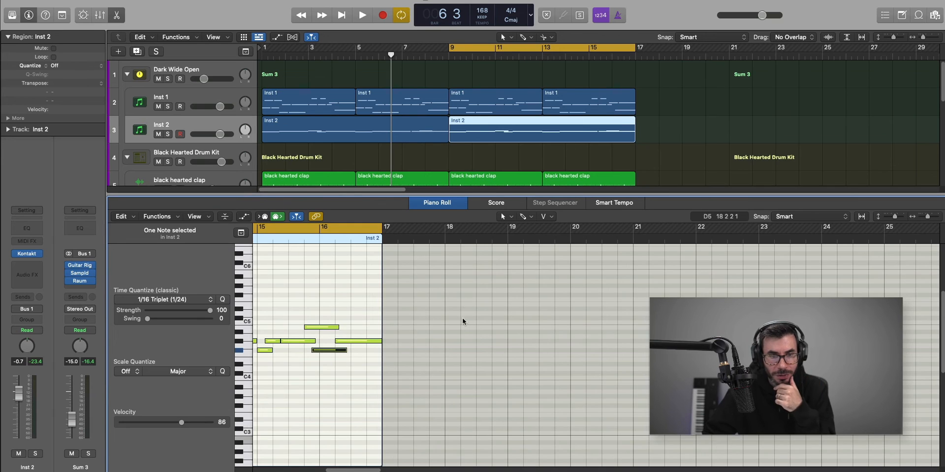
pyautogui.hscroll(-10, 462, 330)
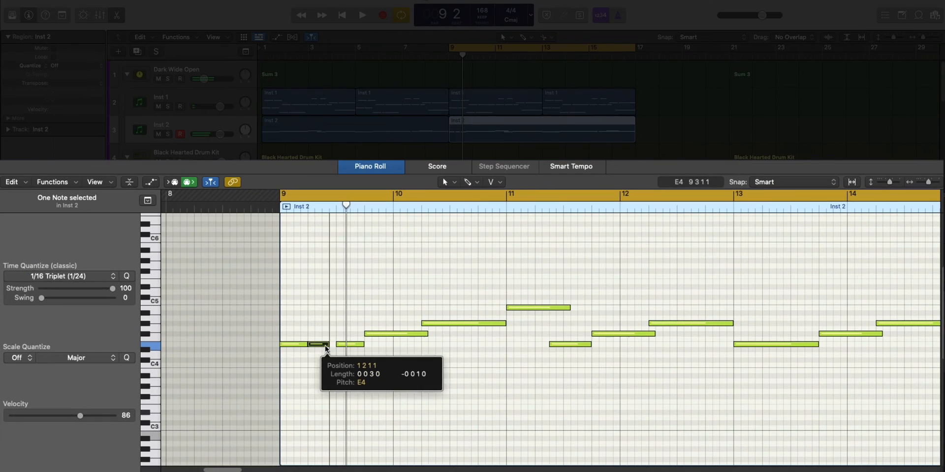
pyautogui.moveTo(325, 346); pyautogui.dragTo(326, 344)
pyautogui.press('space')
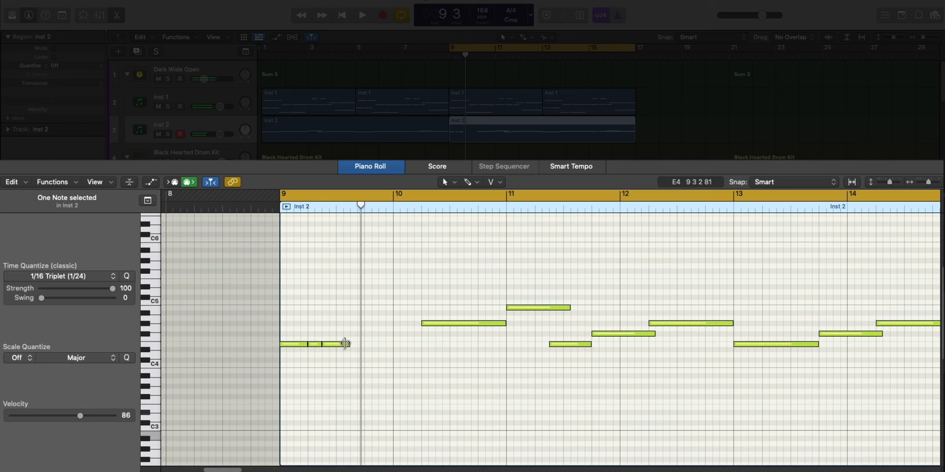
# Extend the third E4 note to bar 9 beat 4 and add a D#4 note at 9 4 1 1.
pyautogui.moveTo(349, 344); pyautogui.dragTo(358, 345)
pyautogui.keyDown('super'); pyautogui.click(364, 350); pyautogui.keyUp('super')
pyautogui.press('space')
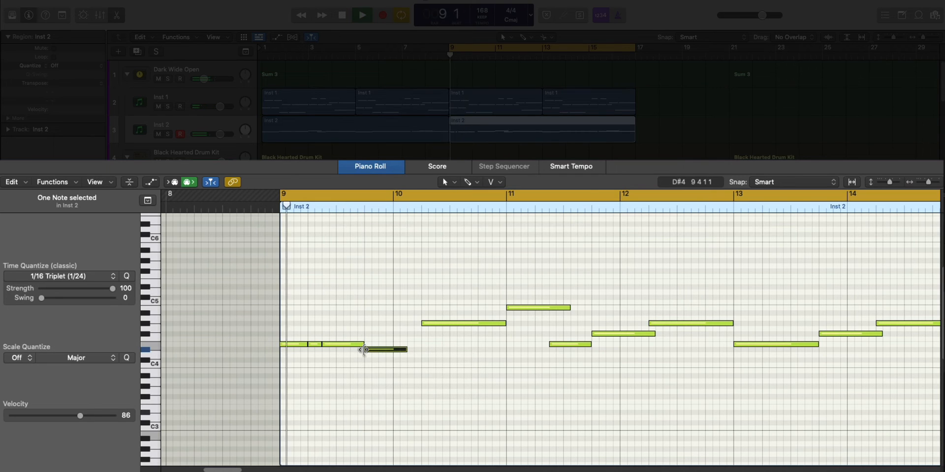
# Replace the G#4 note at bar 10 beat 2 with one just below C4, and lengthen the D#4 note to reach it.
pyautogui.press('space')
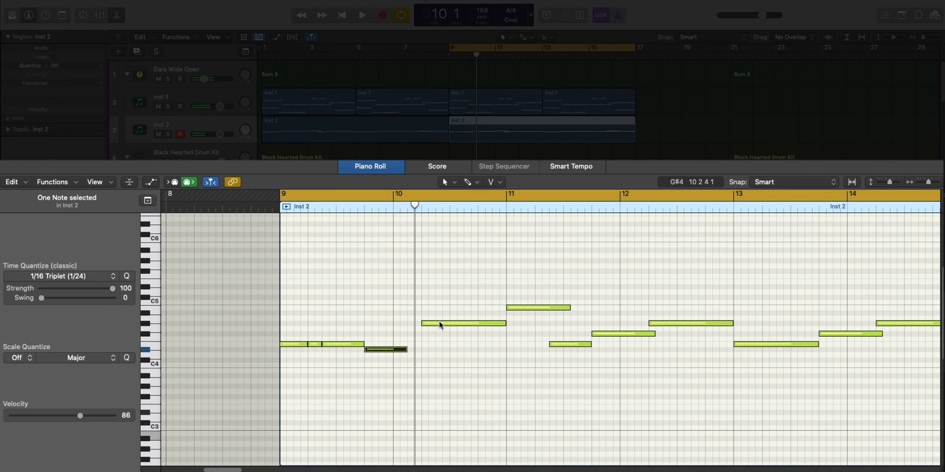
pyautogui.press('space')
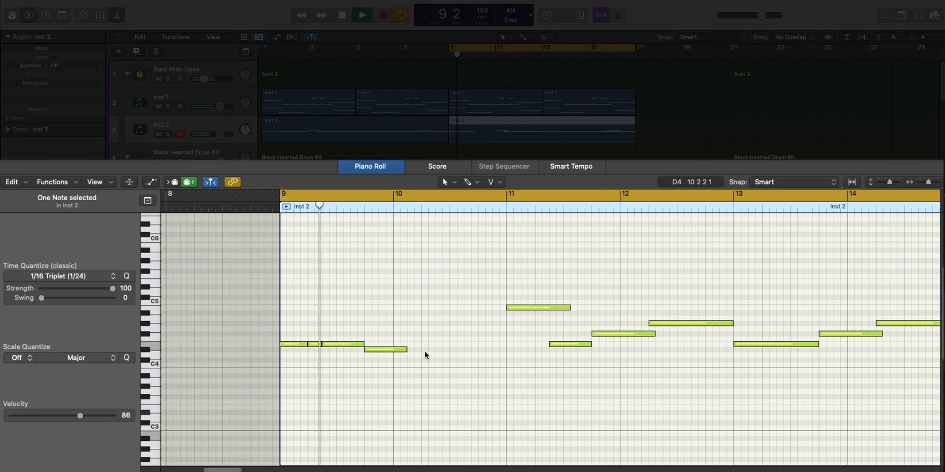
pyautogui.press('space')
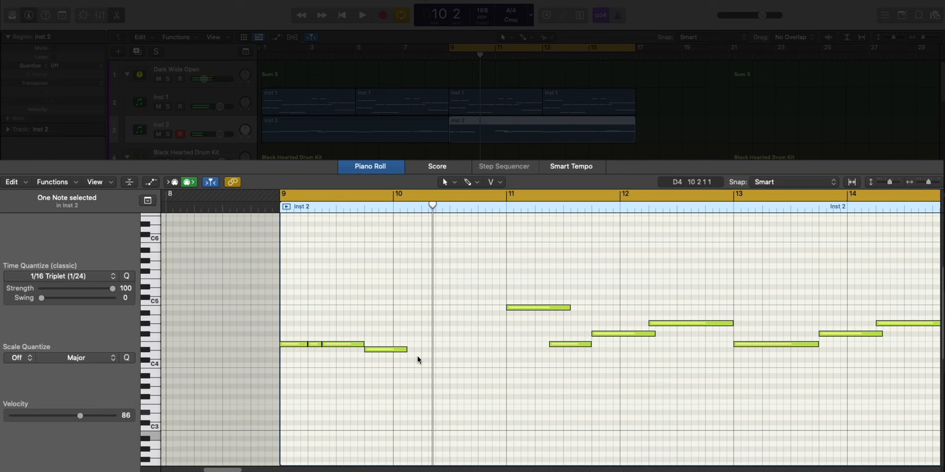
pyautogui.press('space')
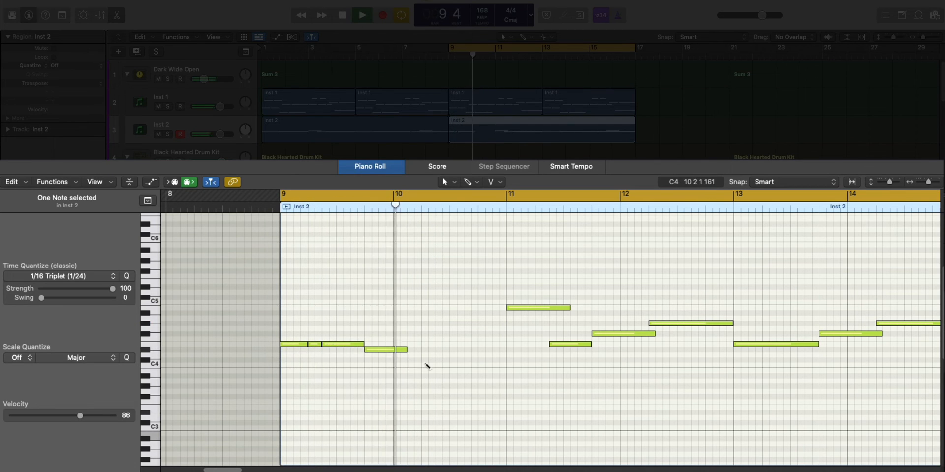
pyautogui.keyDown('super'); pyautogui.click(423, 365); pyautogui.keyUp('super')
pyautogui.press('space')
pyautogui.moveTo(427, 365)
pyautogui.mouseDown()
pyautogui.moveTo(410, 350)
pyautogui.moveTo(421, 350)
pyautogui.mouseUp()
pyautogui.press('space')
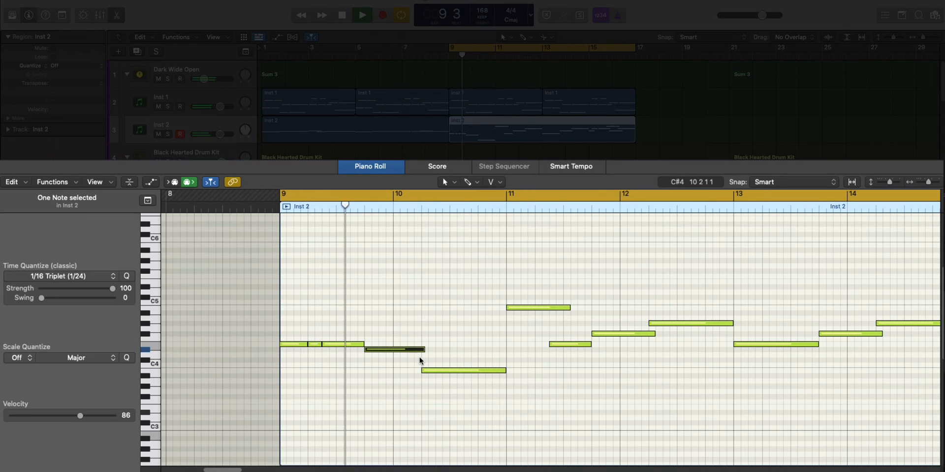
# Extend the start of the second E4 note back to 9 1 3 1.
pyautogui.press('space')
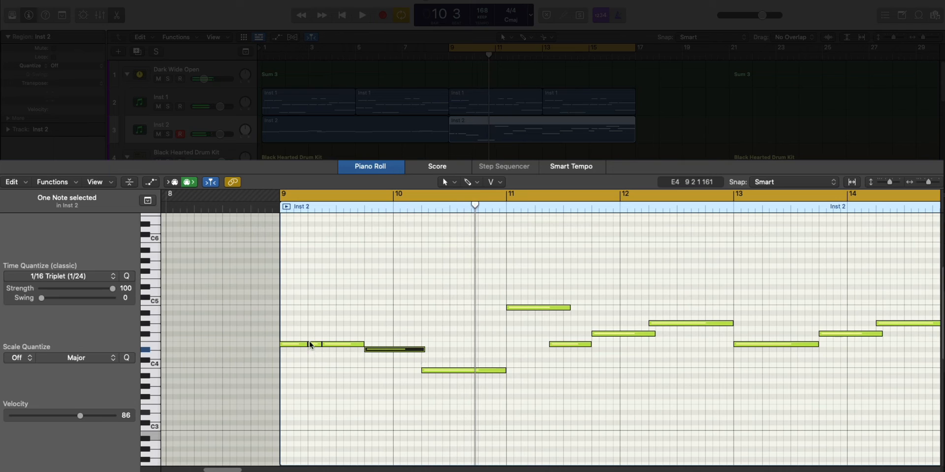
pyautogui.click(305, 345)
pyautogui.moveTo(305, 347); pyautogui.dragTo(294, 347)
pyautogui.click(309, 345)
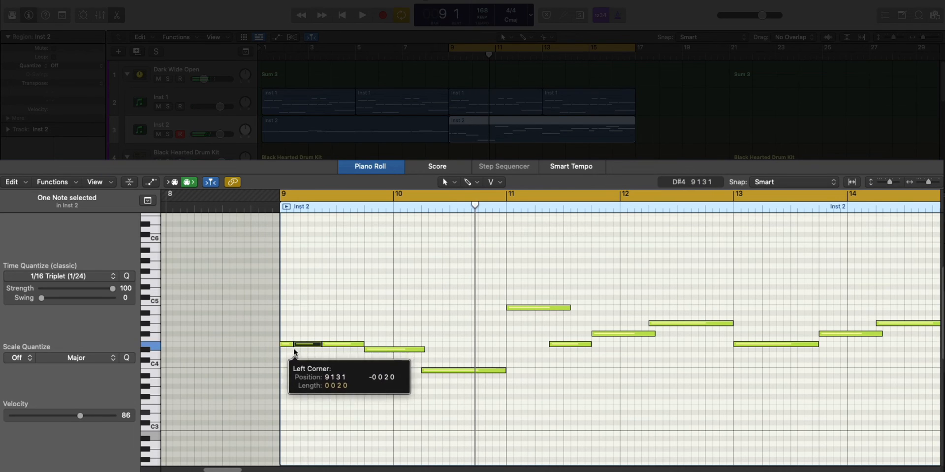
# Mute the Angelic Ghosts, Inst 9, kick and 808 tracks and play the edited Inst 2 melody.
pyautogui.press('space')
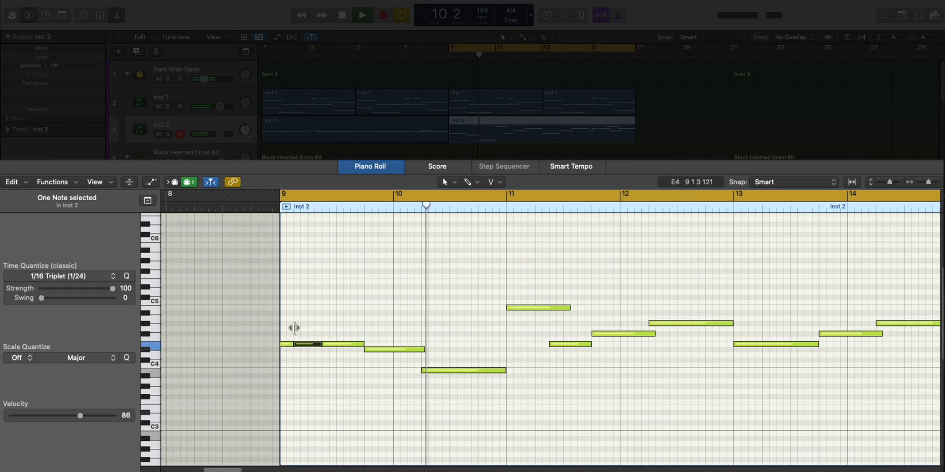
pyautogui.press('space')
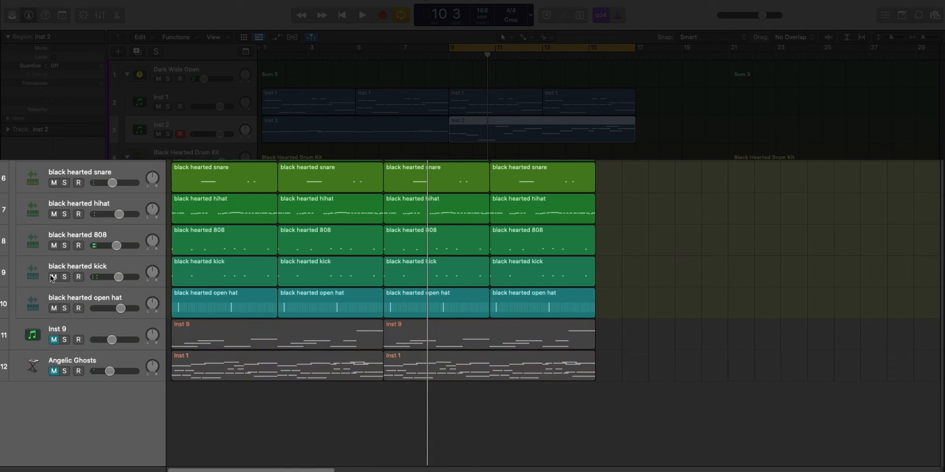
pyautogui.moveTo(53, 277); pyautogui.dragTo(56, 245)
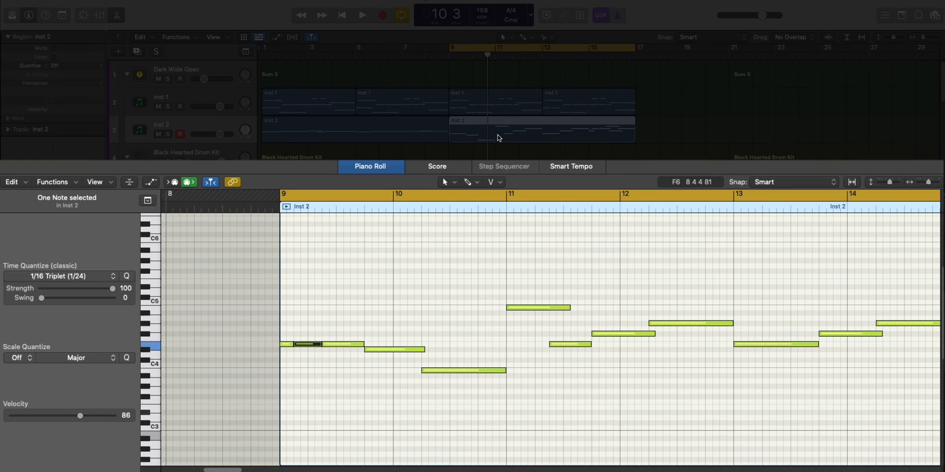
pyautogui.press('space')
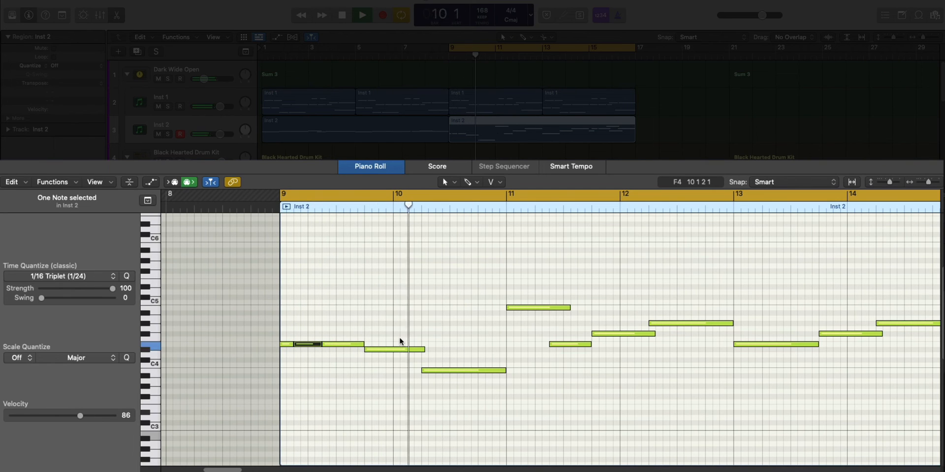
# Delete all Inst 2 notes from bar 11 up to bar 15.
pyautogui.hscroll(3, 468, 393)
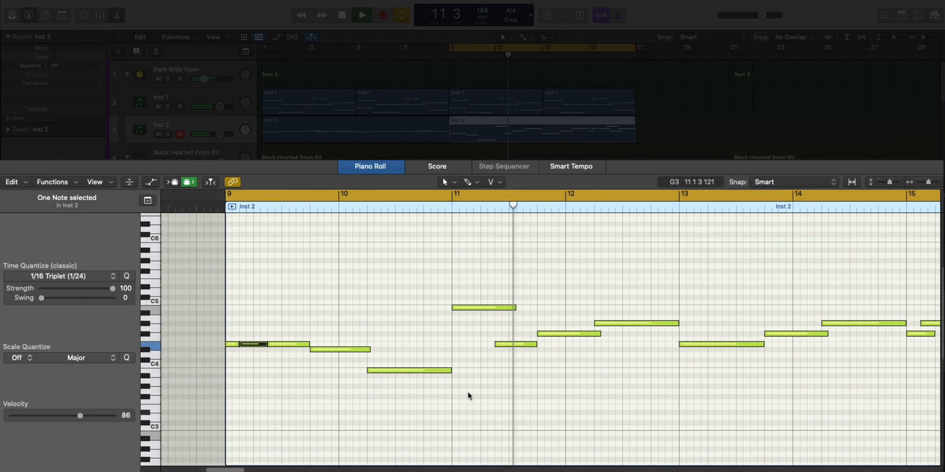
pyautogui.hscroll(8, 467, 393)
pyautogui.press('space')
pyautogui.moveTo(317, 279); pyautogui.dragTo(715, 375)
pyautogui.press('Delete')
# Move the last six Inst 2 notes from bar 15 to 11 1 1 1 and play the new phrase.
pyautogui.moveTo(740, 285); pyautogui.dragTo(941, 385)
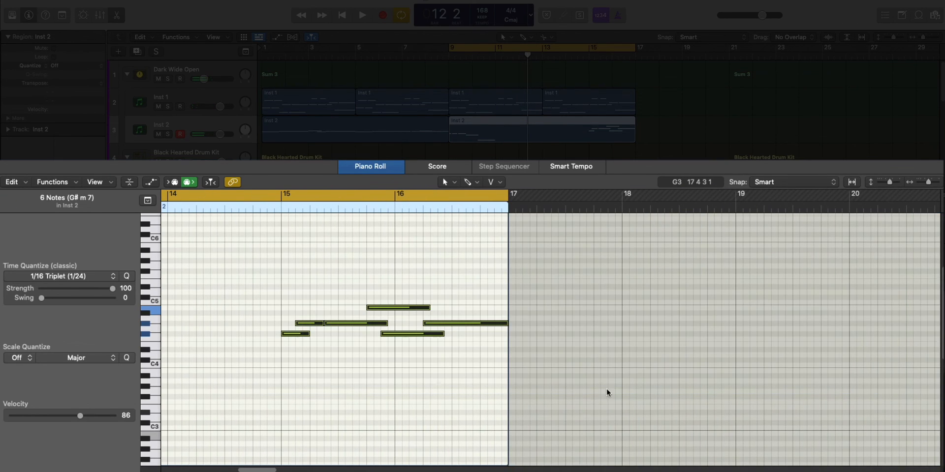
pyautogui.scroll(-5, 606, 392)
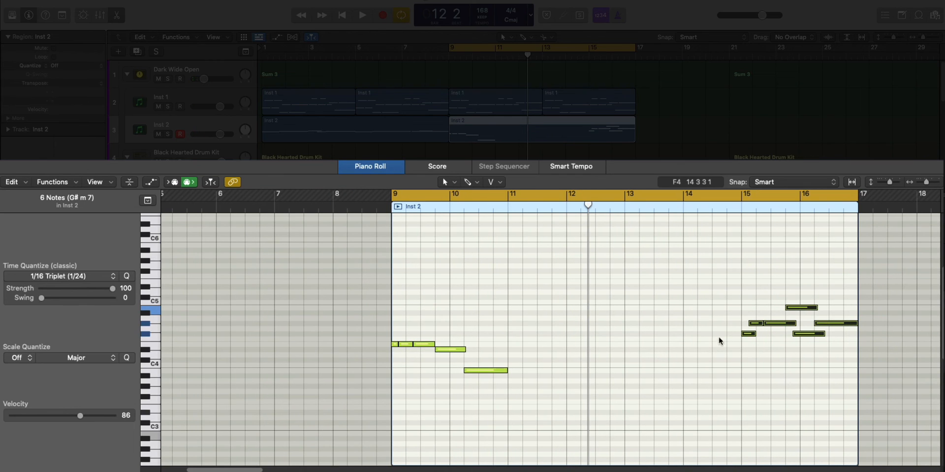
pyautogui.moveTo(746, 337); pyautogui.dragTo(658, 340)
pyautogui.moveTo(525, 340); pyautogui.dragTo(512, 340)
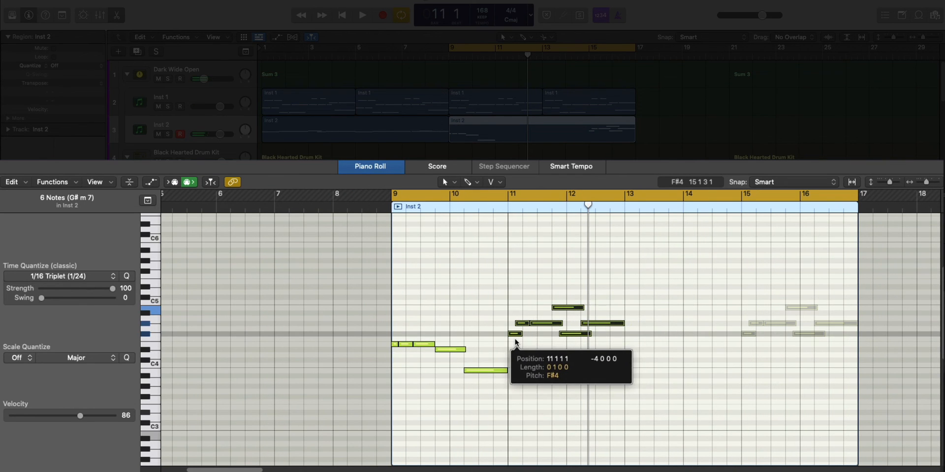
pyautogui.press('space')
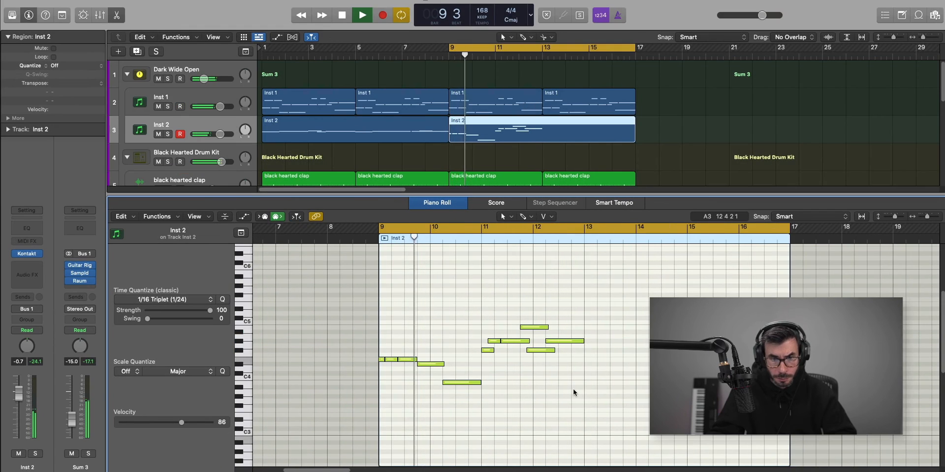
# Select all 11 notes in the Inst 2 region and move them from bar 9 to bar 13.
pyautogui.keyDown('ctrl'); pyautogui.keyDown('alt'); pyautogui.click(575, 391); pyautogui.keyUp('alt'); pyautogui.keyUp('ctrl')
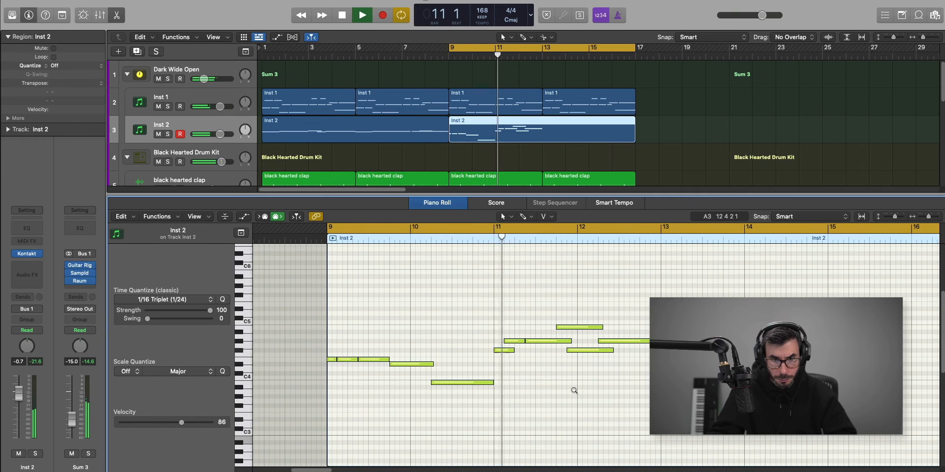
pyautogui.keyDown('ctrl'); pyautogui.keyDown('alt'); pyautogui.click(573, 390); pyautogui.keyUp('alt'); pyautogui.keyUp('ctrl')
pyautogui.moveTo(596, 407); pyautogui.dragTo(363, 268)
pyautogui.press('space')
pyautogui.moveTo(463, 360); pyautogui.dragTo(570, 353)
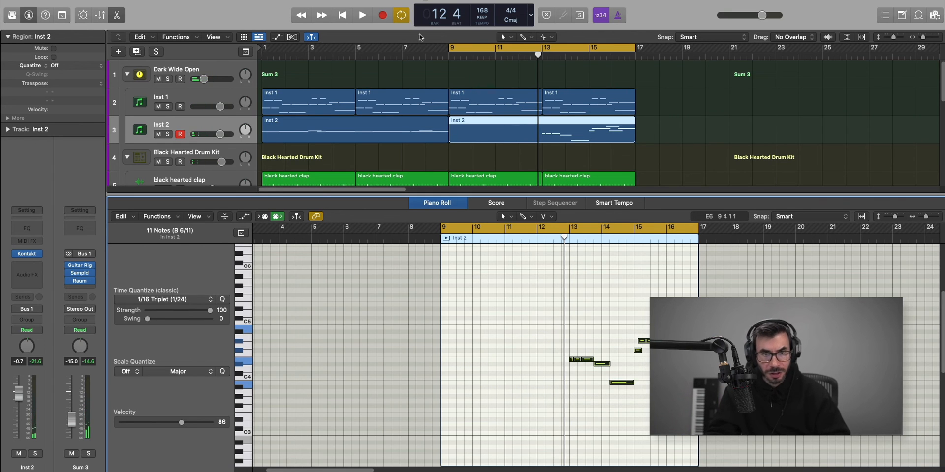
# Close the piano roll and listen to the arrangement from bar 9 to bar 17 with the edited Inst 2 melody.
pyautogui.doubleClick(438, 61)
pyautogui.press('p')
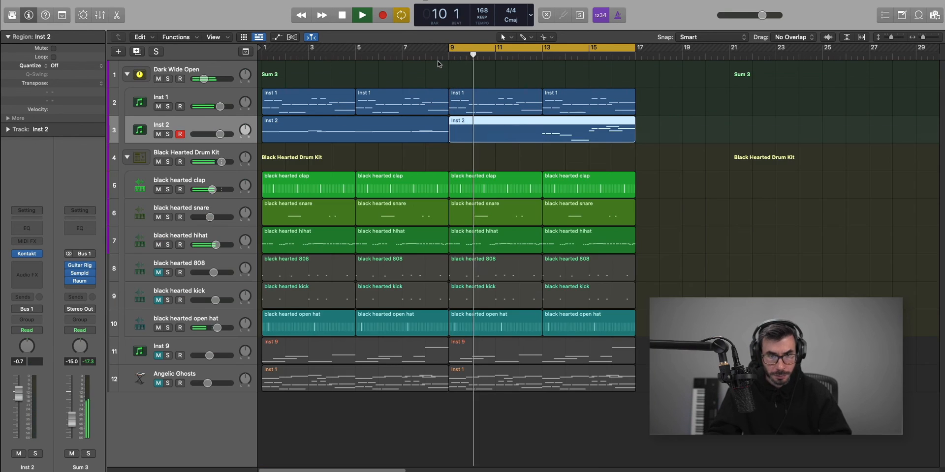
pyautogui.press('super+Right')
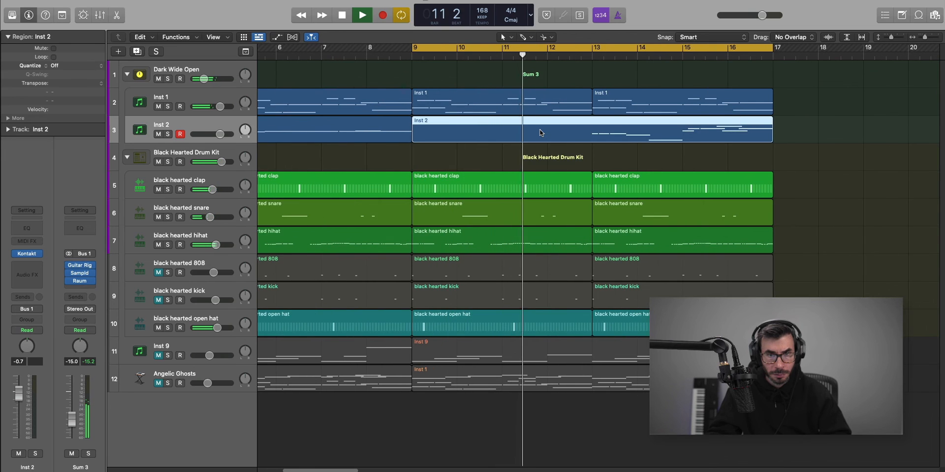
pyautogui.keyDown('ctrl'); pyautogui.keyDown('alt'); pyautogui.click(552, 155); pyautogui.keyUp('alt'); pyautogui.keyUp('ctrl')
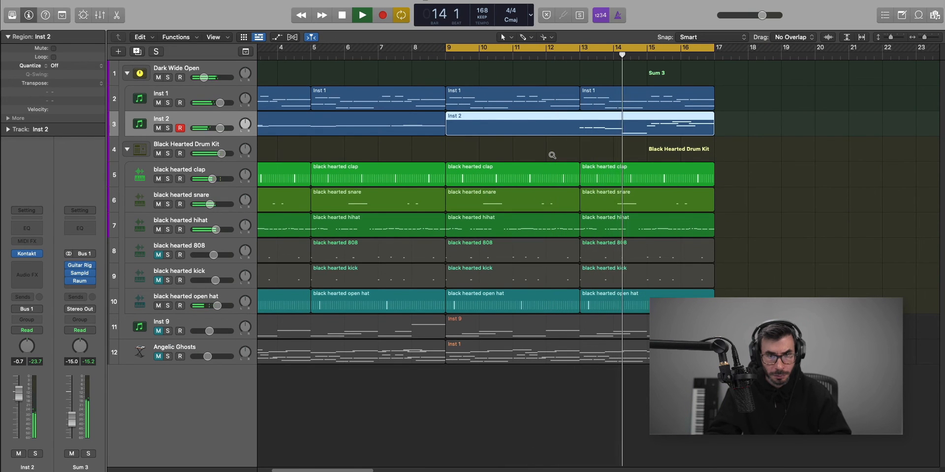
pyautogui.keyDown('ctrl'); pyautogui.keyDown('alt'); pyautogui.click(552, 155); pyautogui.keyUp('alt'); pyautogui.keyUp('ctrl')
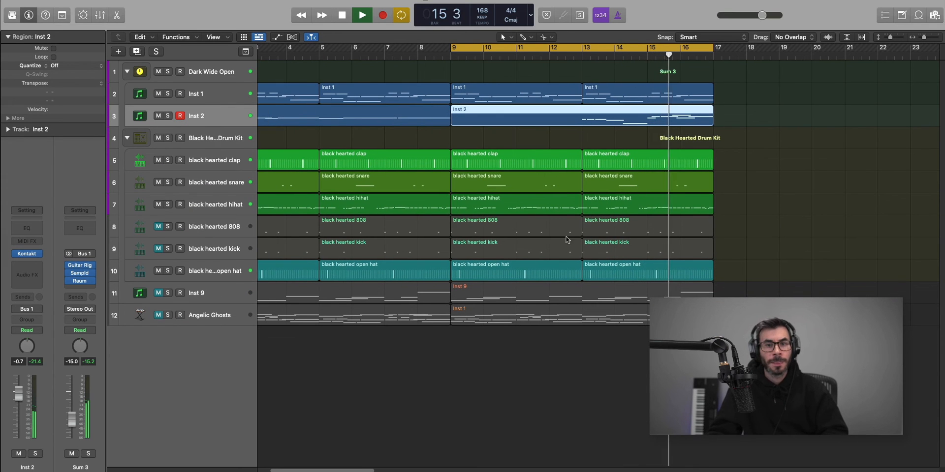
pyautogui.keyDown('ctrl'); pyautogui.keyDown('alt'); pyautogui.click(544, 252); pyautogui.keyUp('alt'); pyautogui.keyUp('ctrl')
# Stop playback of the full arrangement, deselect the Inst 9 regions and return the playhead to bar 1.
pyautogui.press('space')
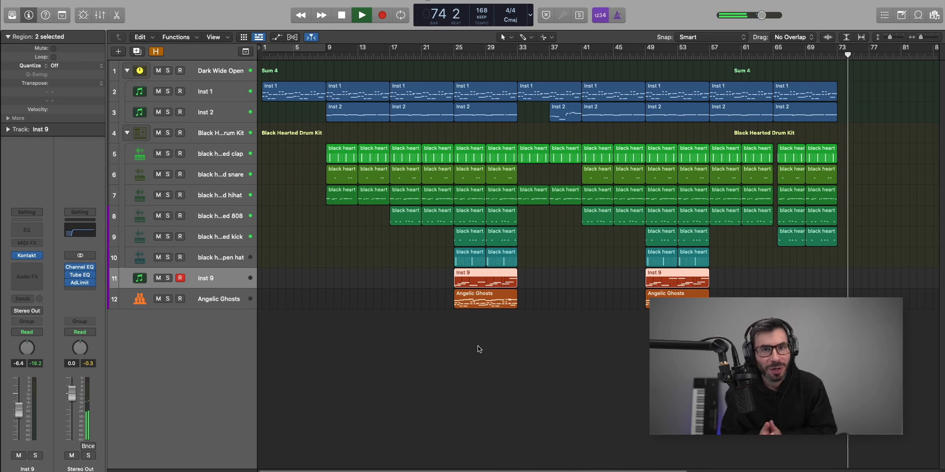
pyautogui.click(501, 343)
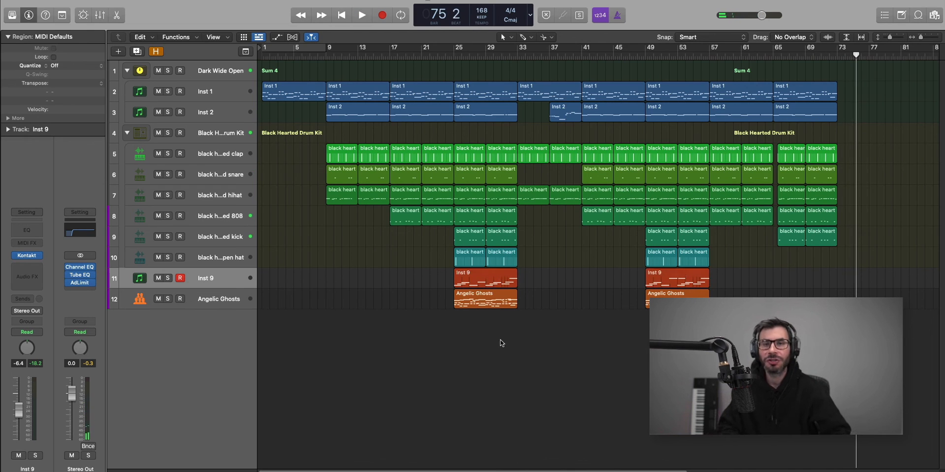
pyautogui.press('Return')
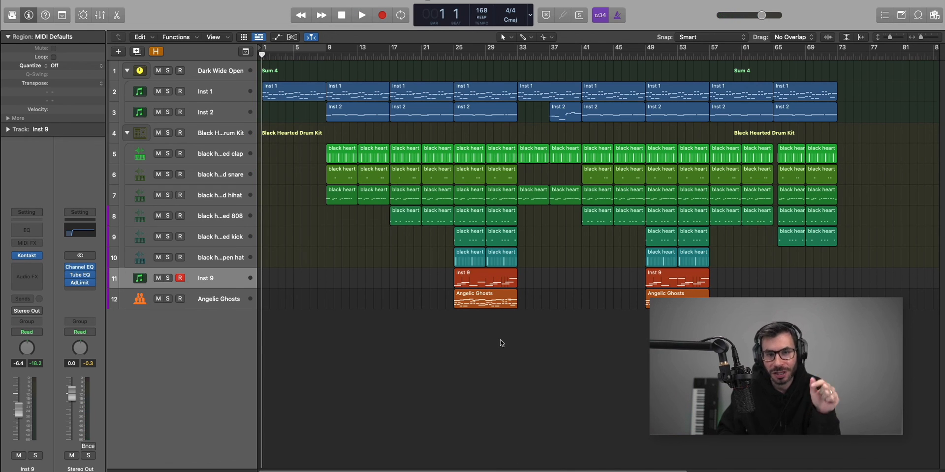